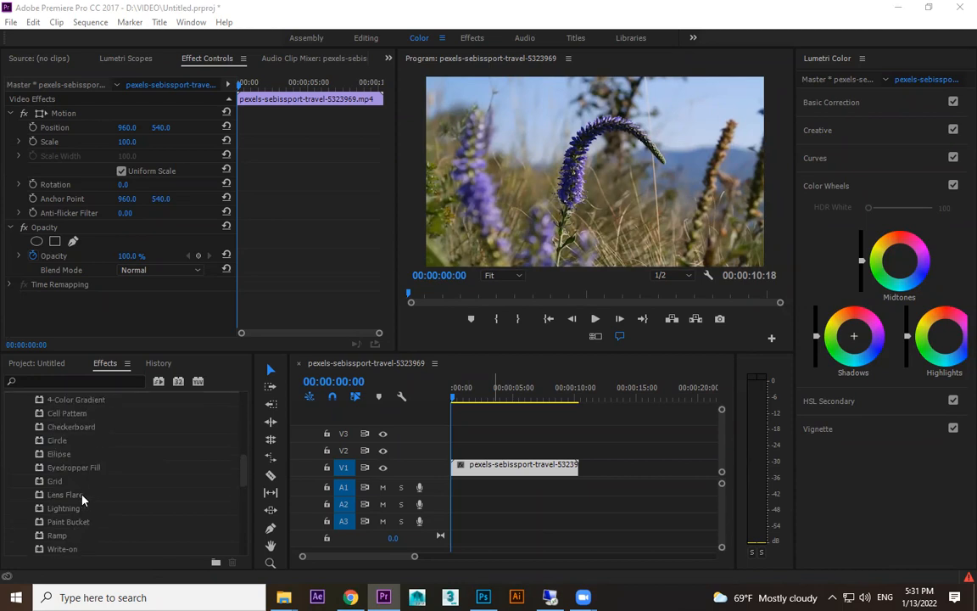
Step: Apply the 4-Color Gradient effect to the flower clip on V1, and undo a trial shift of Point 1 to 108 horizontally
scroll(86, 482, up, 3)
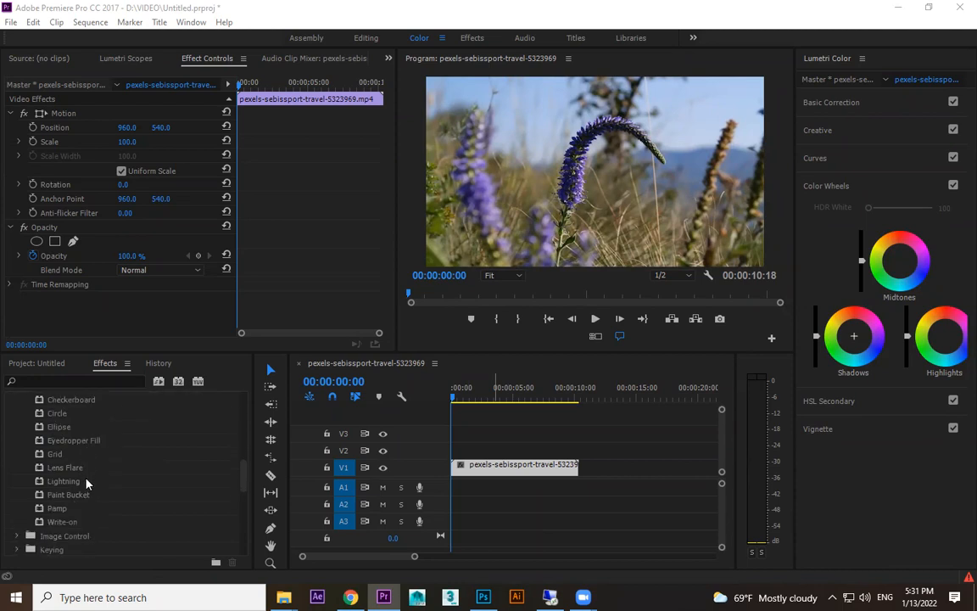
drag(90, 428, 511, 469)
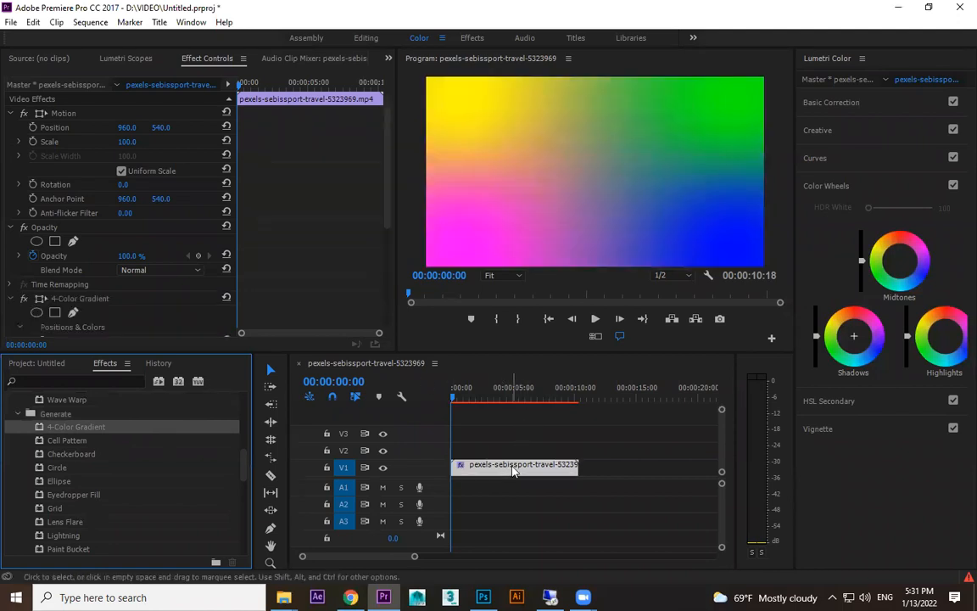
drag(391, 144, 395, 240)
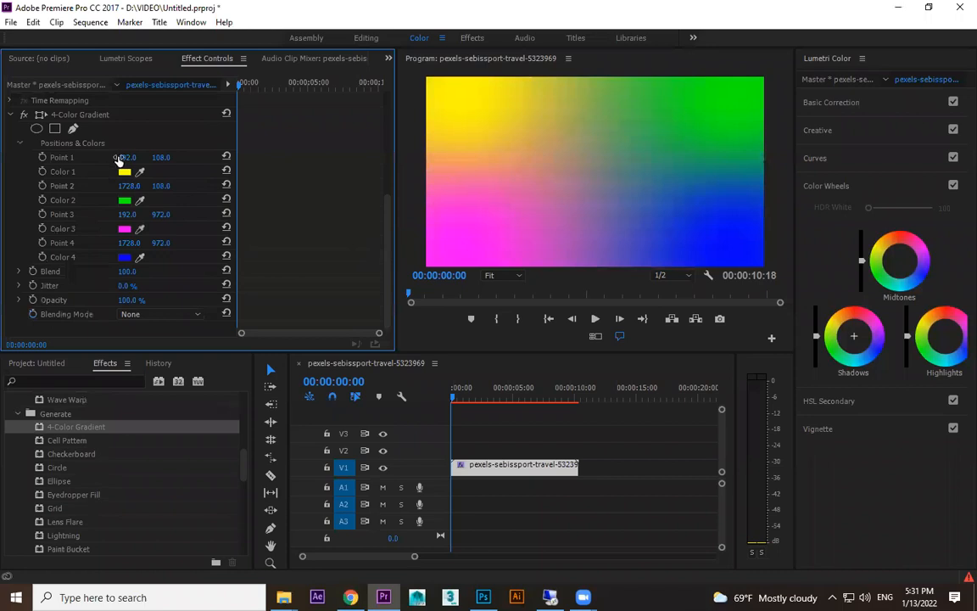
drag(124, 159, 82, 159)
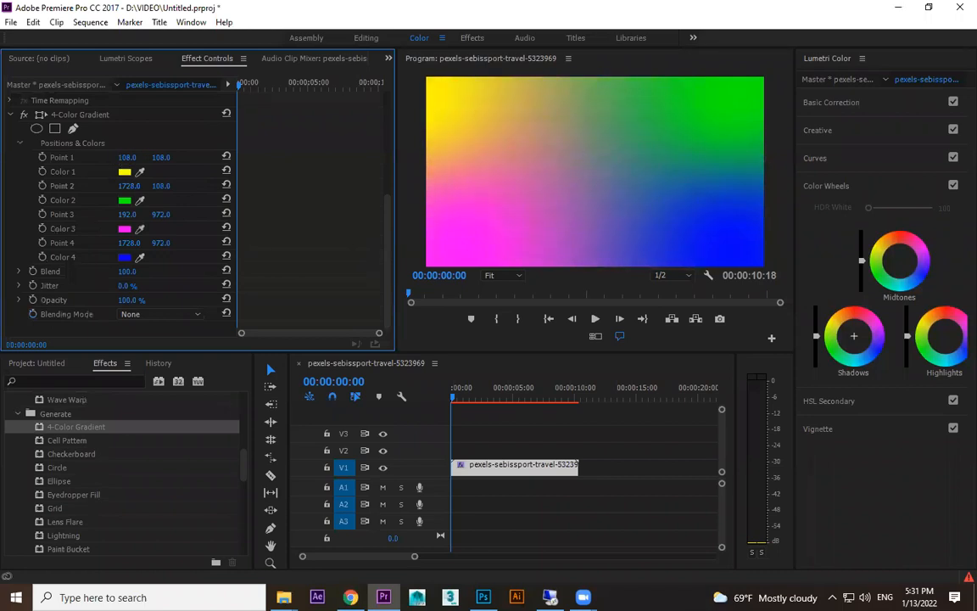
key(ctrl+z)
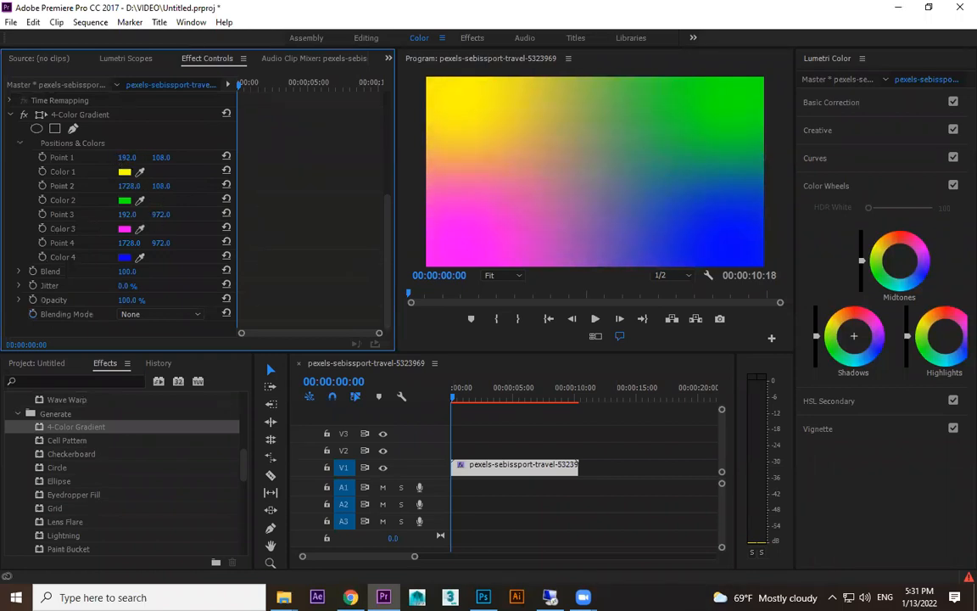
Step: Set Color 1 of the 4-Color Gradient to bright yellow FFFF12
click(125, 171)
drag(484, 379, 507, 391)
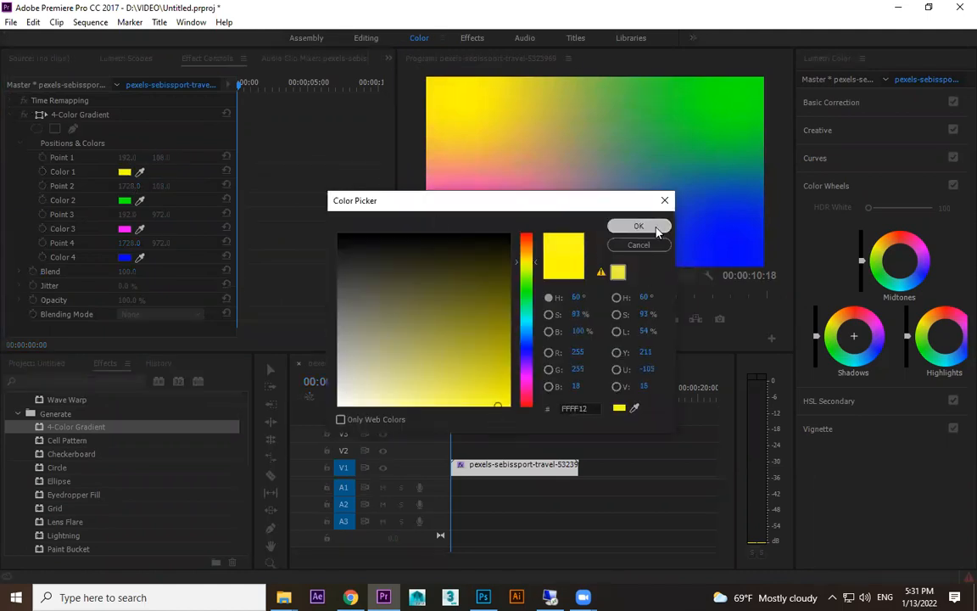
click(638, 225)
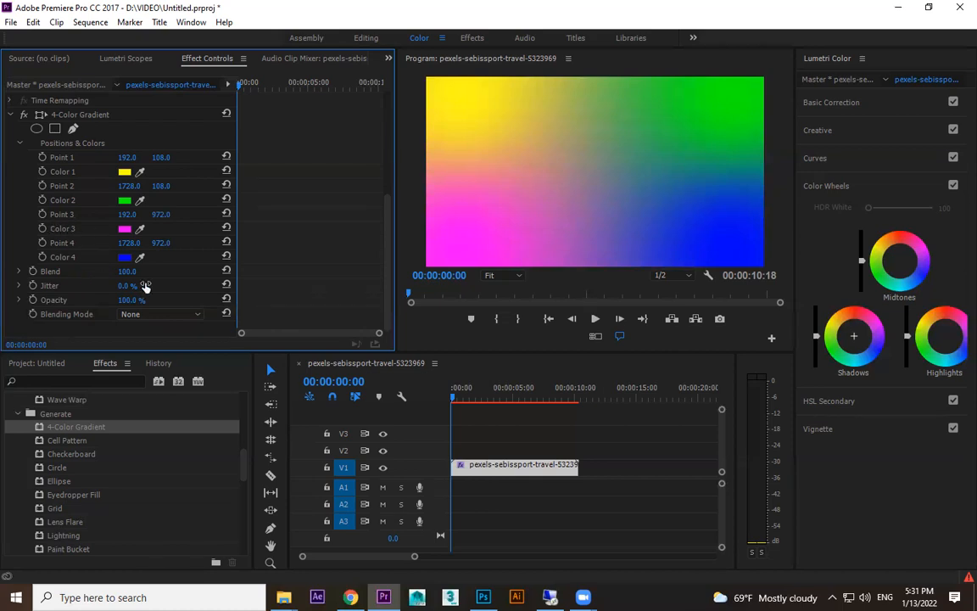
Step: Try lower and higher Blend values on the 4-Color Gradient, ending at 343
drag(126, 270, 74, 270)
mouse_move(4, 271)
mouse_down()
mouse_move(83, 270)
mouse_move(5, 270)
mouse_up()
drag(121, 272, 142, 285)
drag(124, 271, 271, 271)
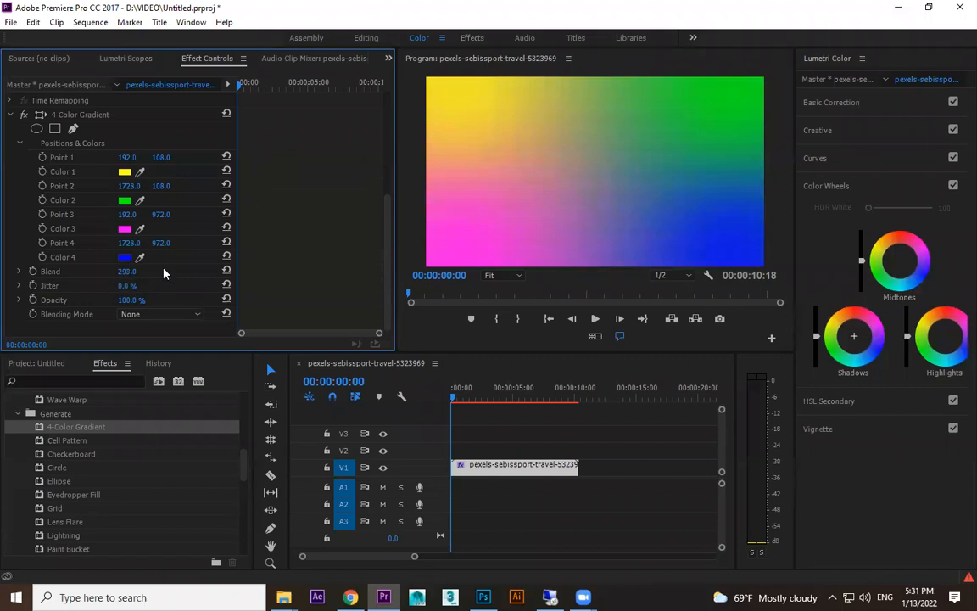
drag(127, 272, 195, 272)
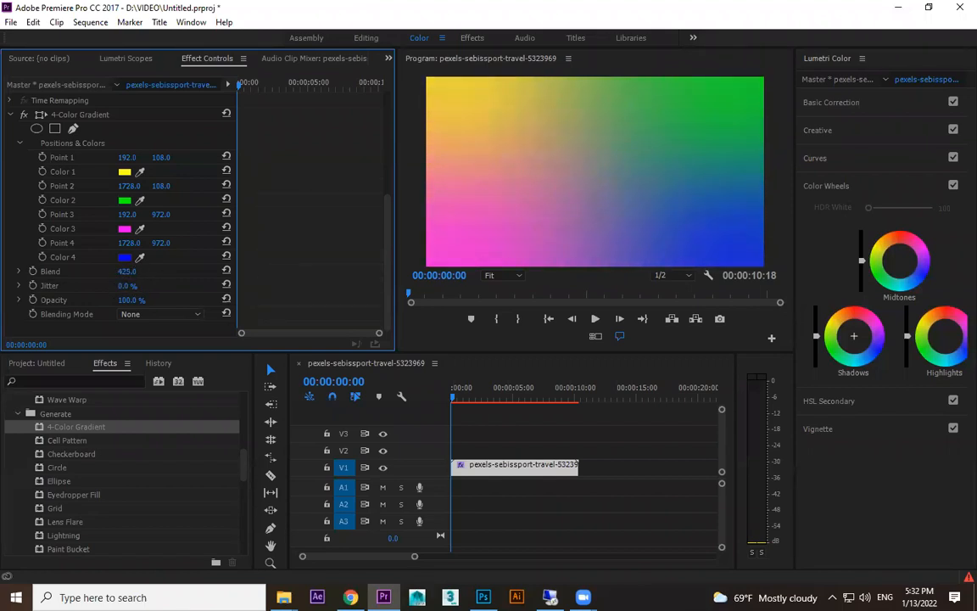
drag(124, 273, 191, 273)
drag(126, 272, 76, 272)
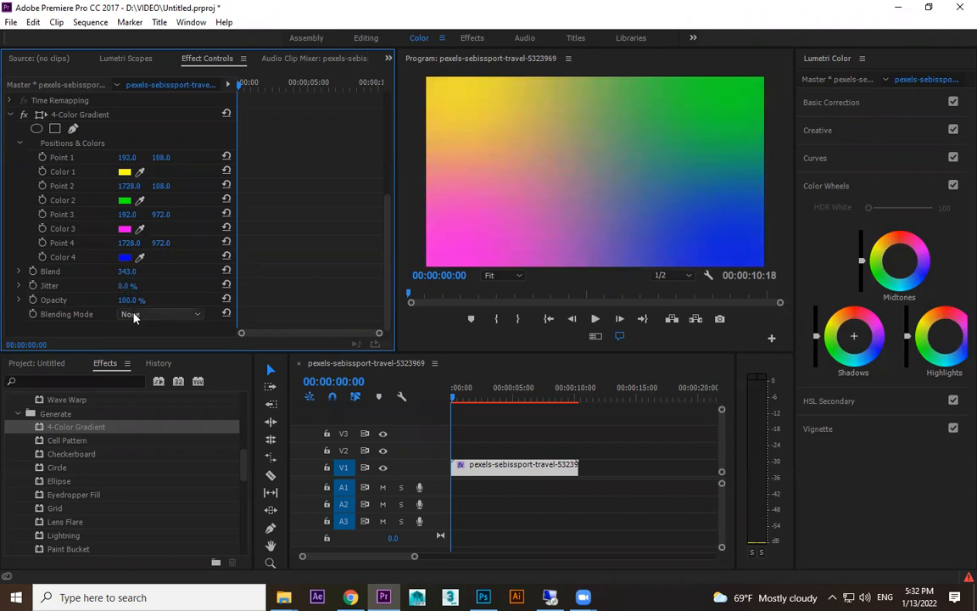
Step: Change the 4-Color Gradient's blending mode to Overlay so that the gradient tints the footage
click(133, 316)
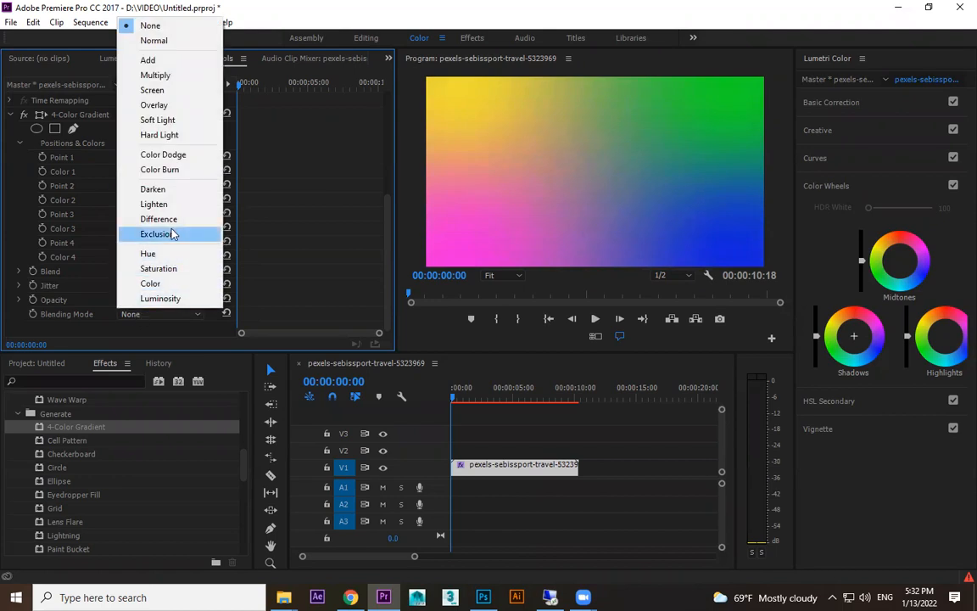
click(148, 60)
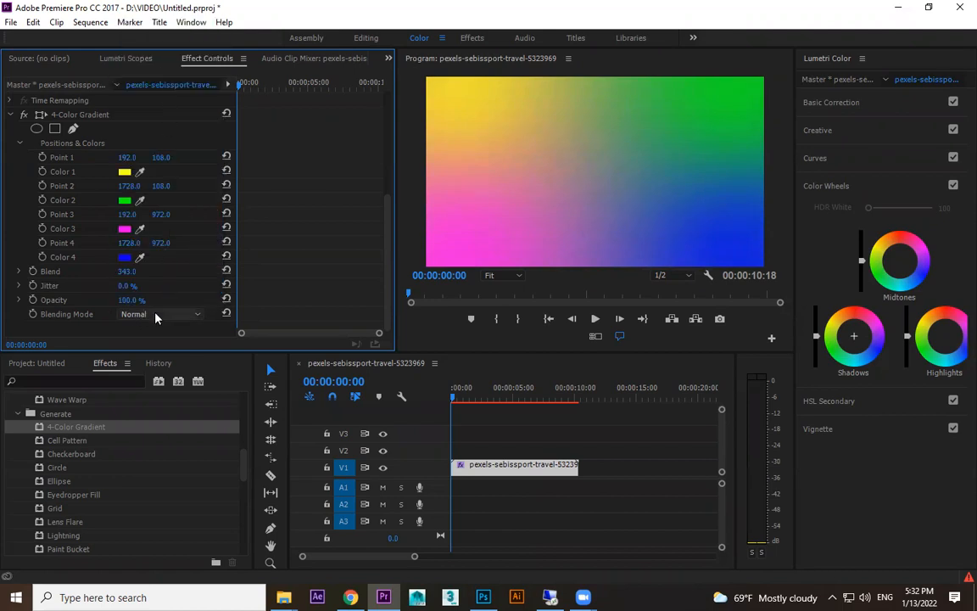
scroll(155, 314, down, 1)
scroll(155, 314, down, 1)
scroll(155, 314, down, 1)
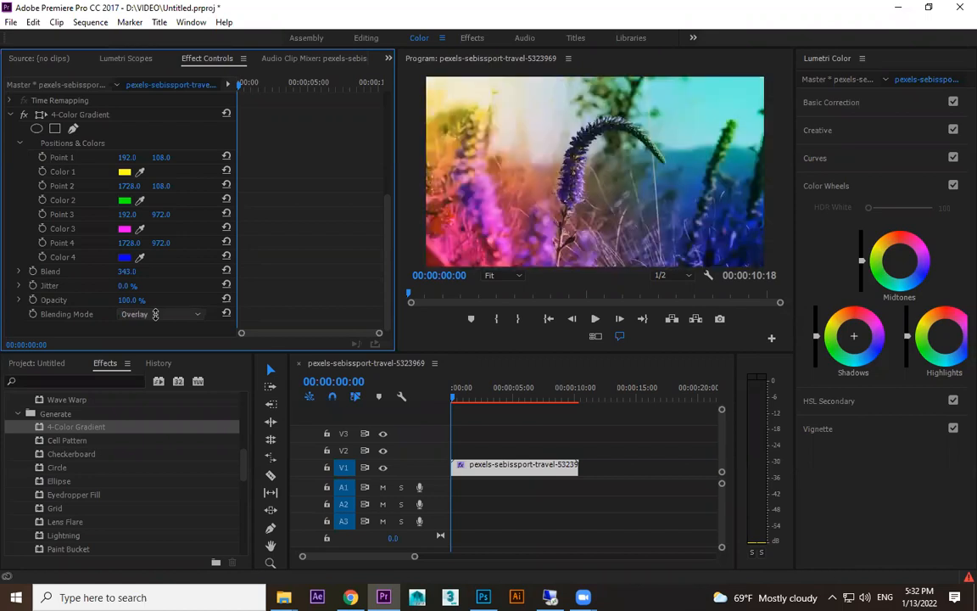
Step: Set Color 3 of the 4-Color Gradient to a saturated orange
scroll(383, 205, up, 1)
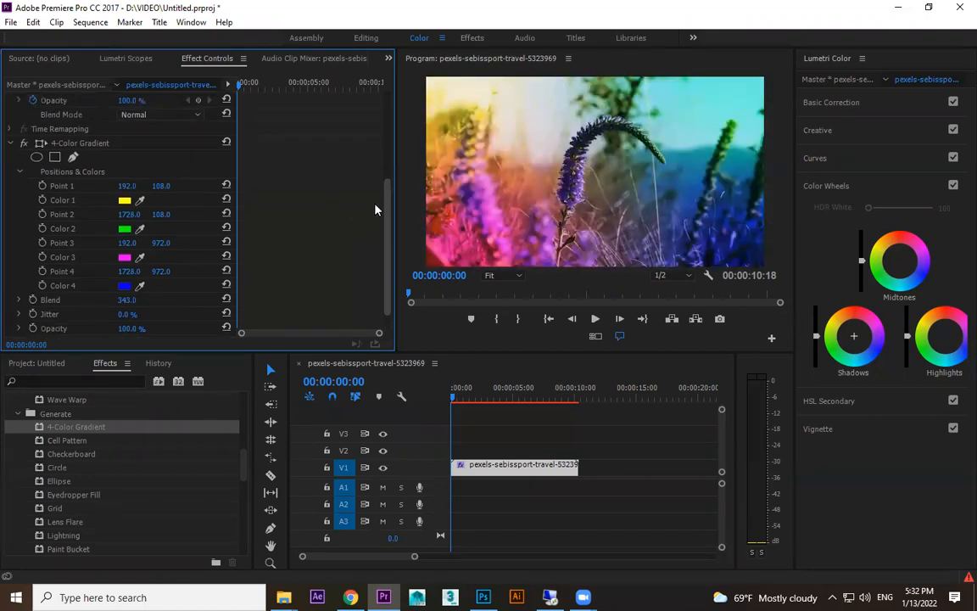
click(126, 259)
click(526, 246)
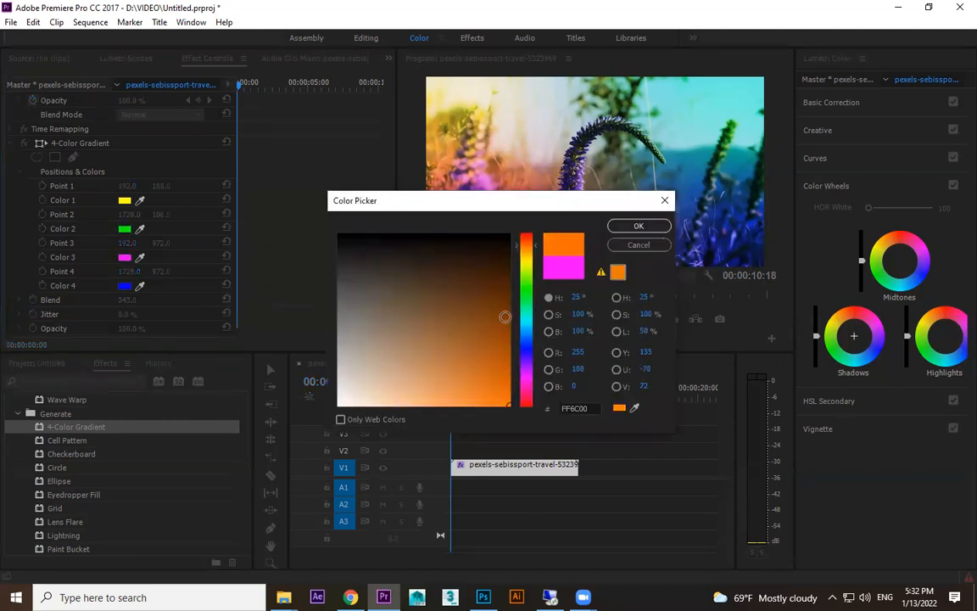
click(638, 226)
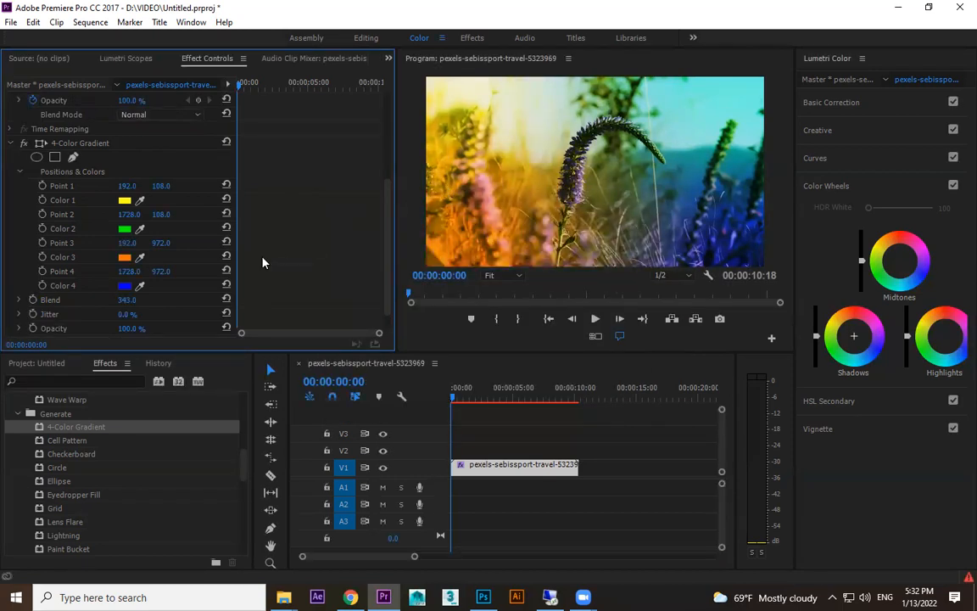
Step: Change Color 3 of the 4-Color Gradient to light blue 677CFF
click(125, 257)
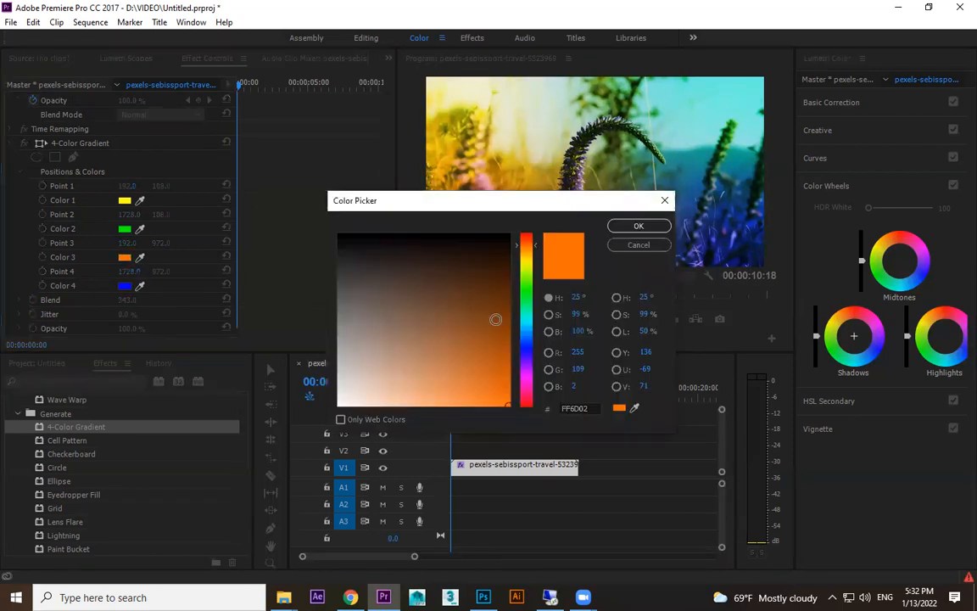
click(526, 335)
click(384, 356)
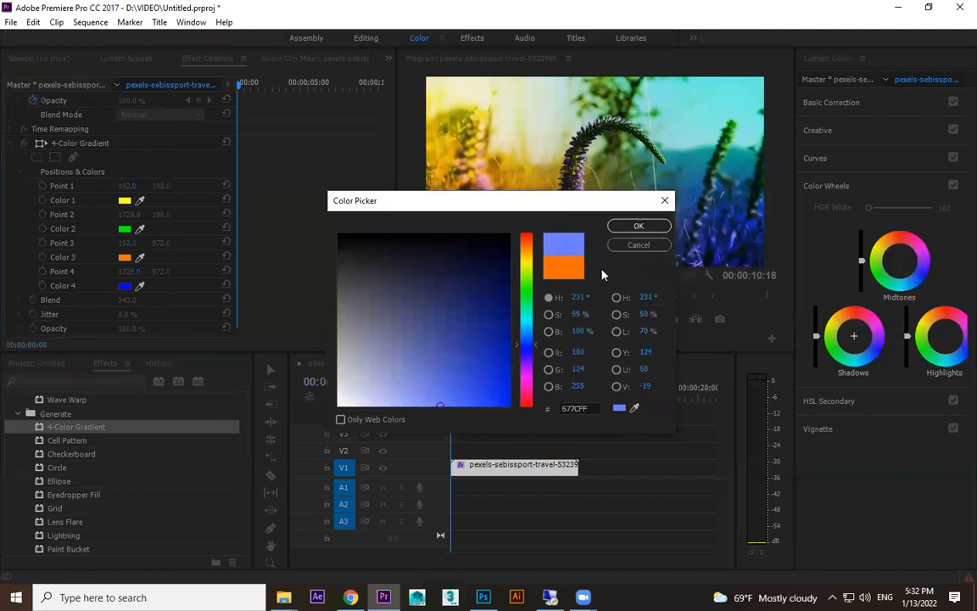
click(638, 225)
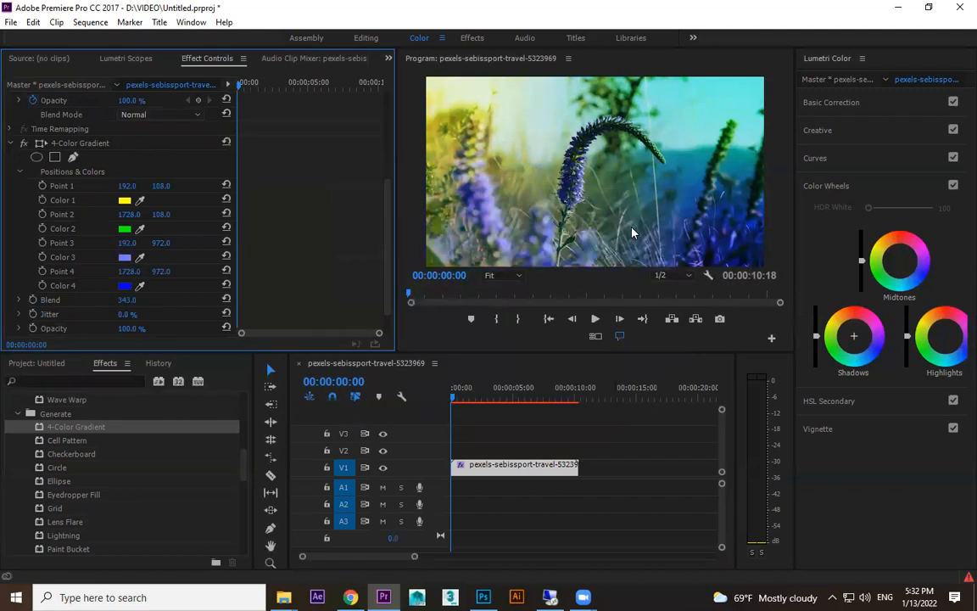
Step: Set Color 2 of the 4-Color Gradient to amber FFBA00 and play part of the sequence to preview the tint
click(125, 229)
click(524, 254)
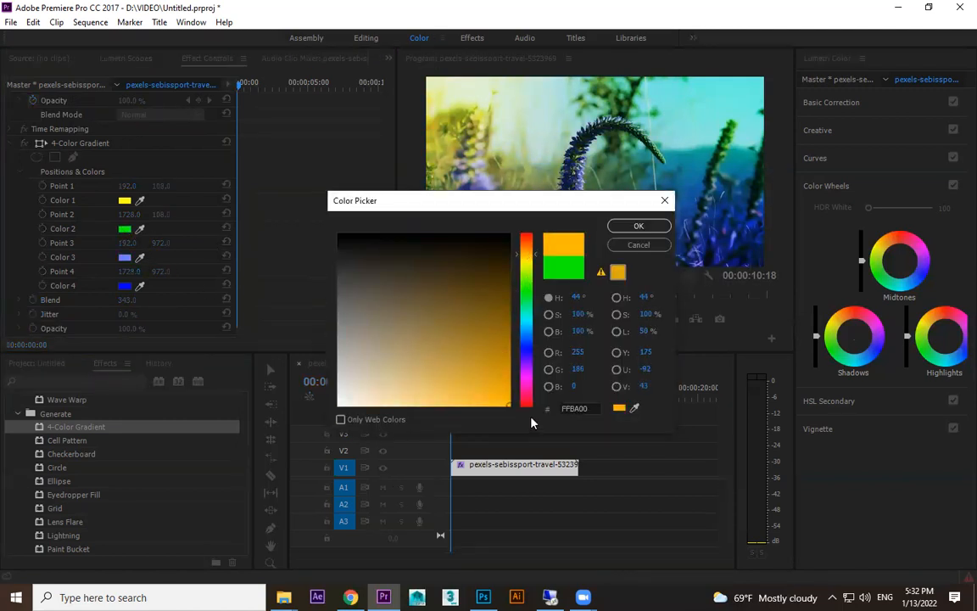
click(637, 225)
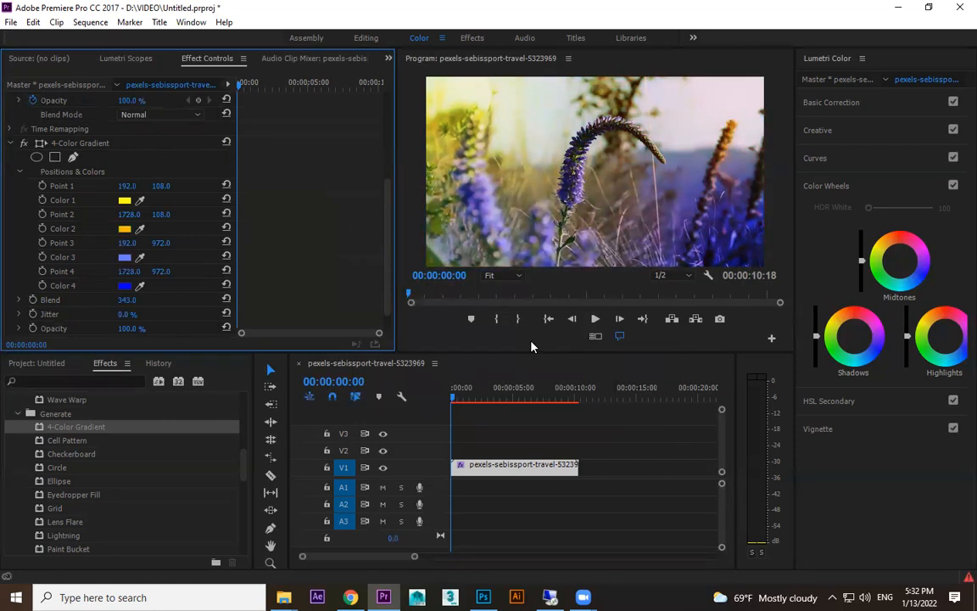
key(space)
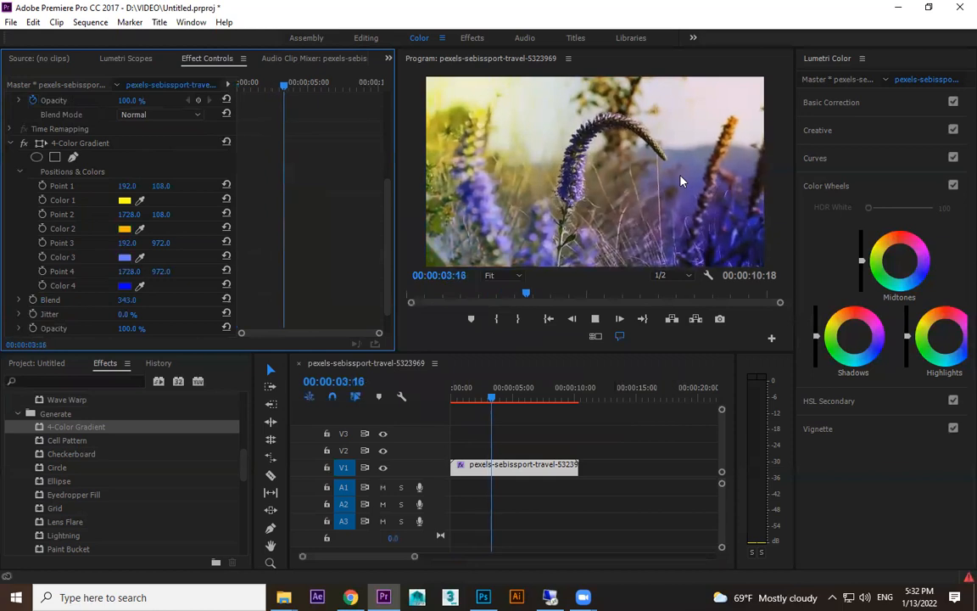
key(space)
Step: Set the gradient's Point 2 to 1769 horizontally and Blend to 805, previewing the result with a short playback
mouse_move(129, 214)
mouse_down()
mouse_move(76, 214)
mouse_move(127, 214)
mouse_up()
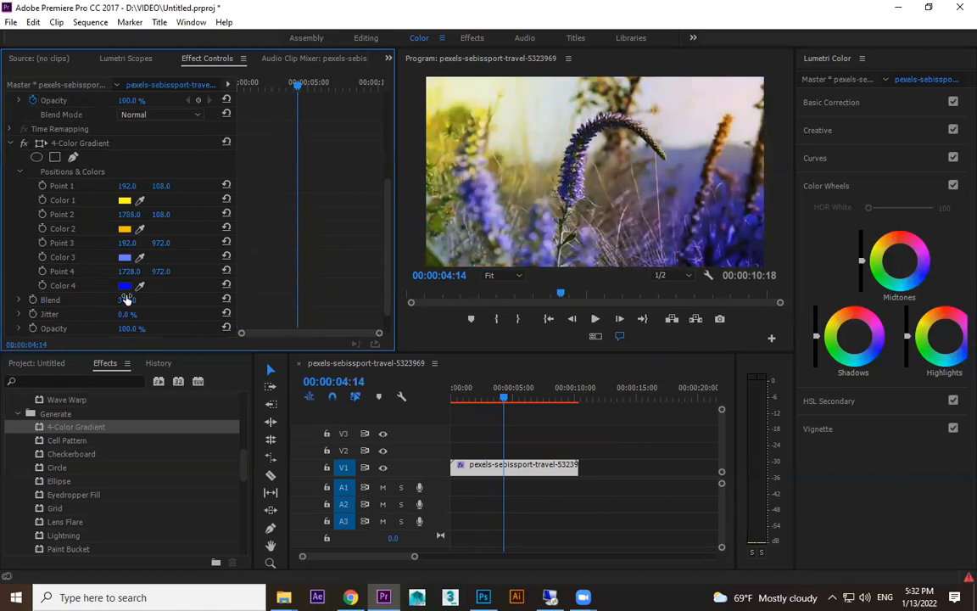
mouse_move(126, 300)
mouse_down()
mouse_move(140, 300)
mouse_move(131, 300)
mouse_up()
key(space)
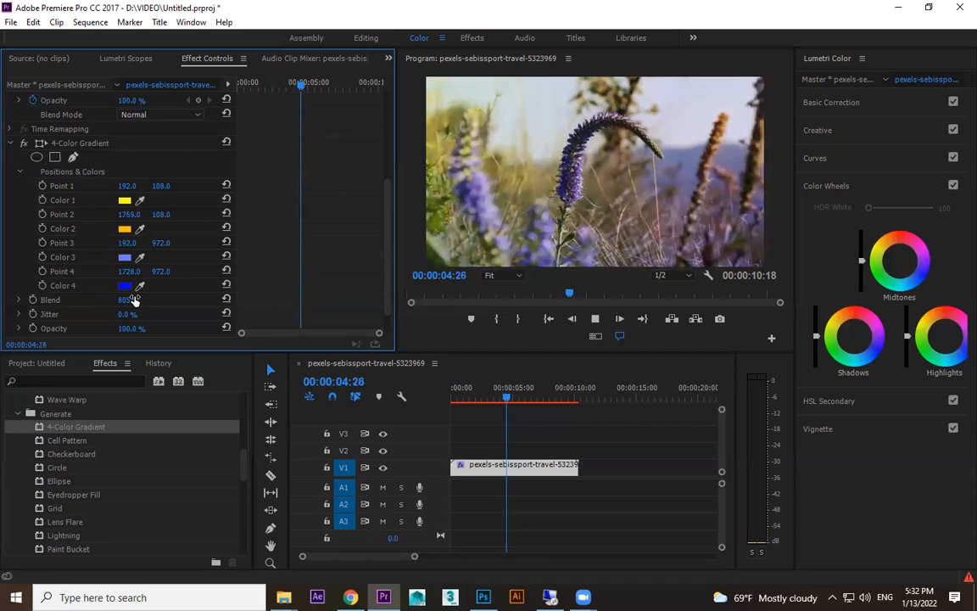
key(space)
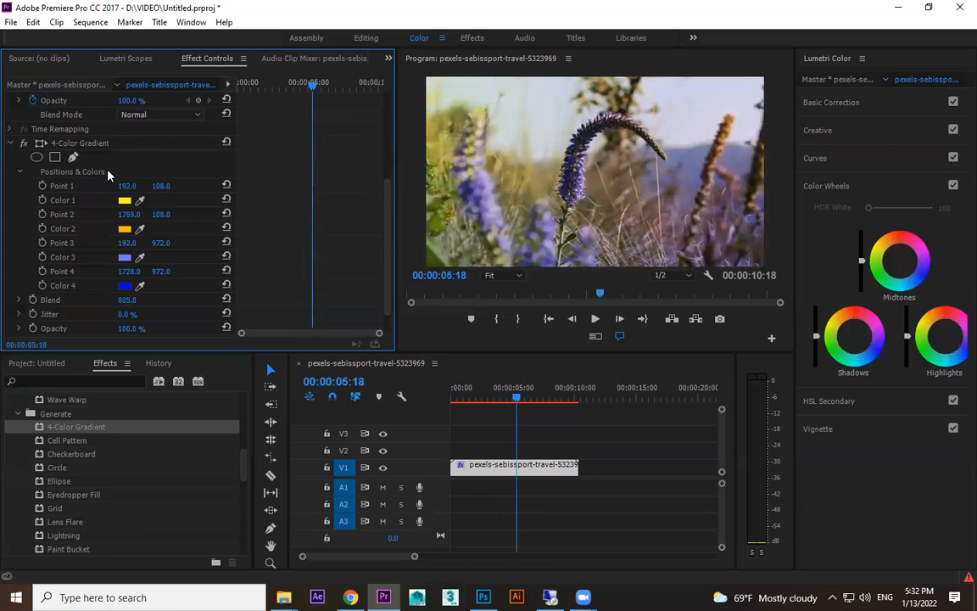
Step: Display the gradient's point handles over the preview and move Point 4 up to about 1723, 887
click(89, 144)
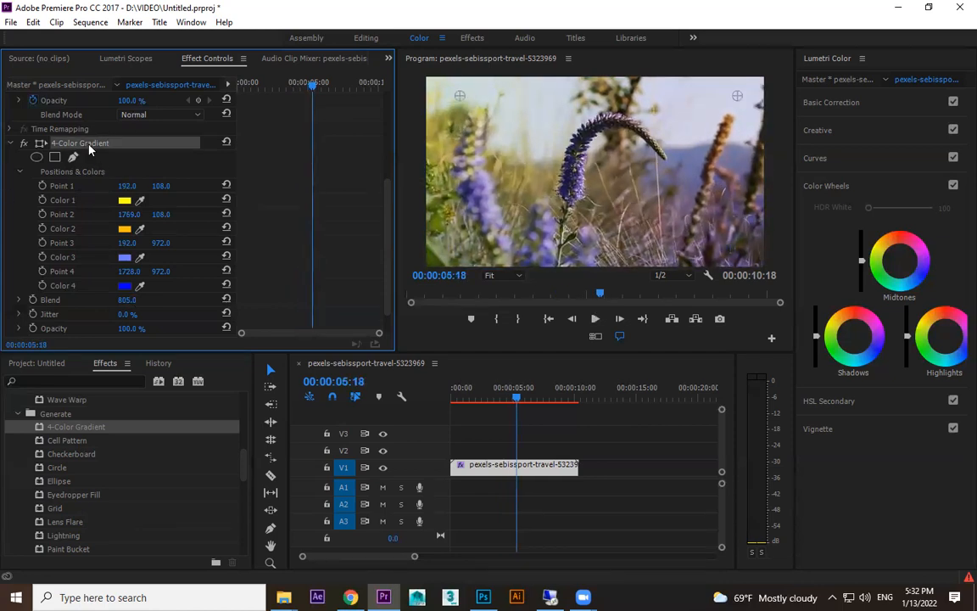
mouse_move(727, 254)
mouse_down()
mouse_move(614, 131)
mouse_move(738, 242)
mouse_move(729, 236)
mouse_up()
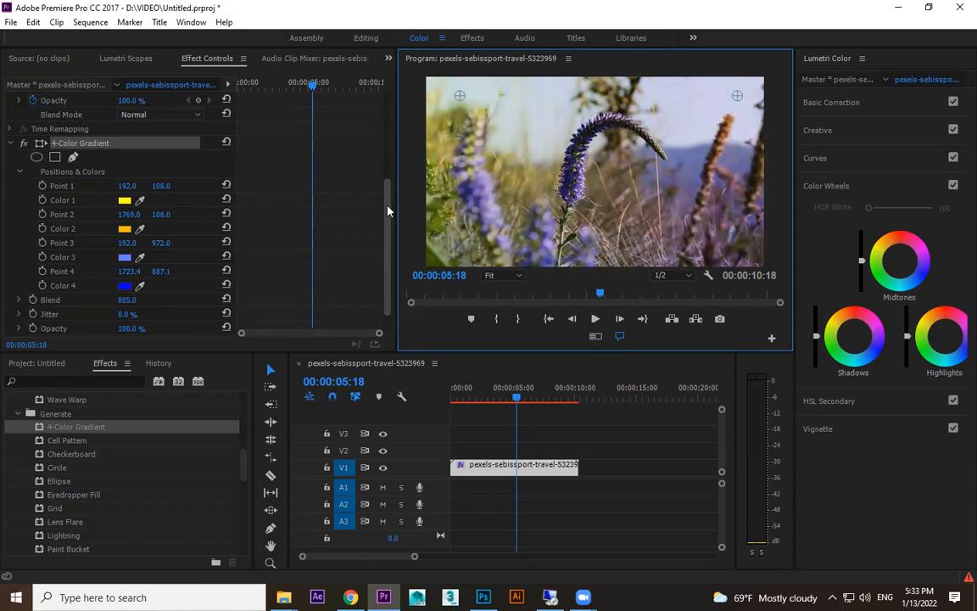
Step: Try several blending modes for the 4-Color Gradient, starting with Soft Light, passing through Color and ending on Saturation
scroll(388, 245, down, 2)
click(170, 313)
click(163, 123)
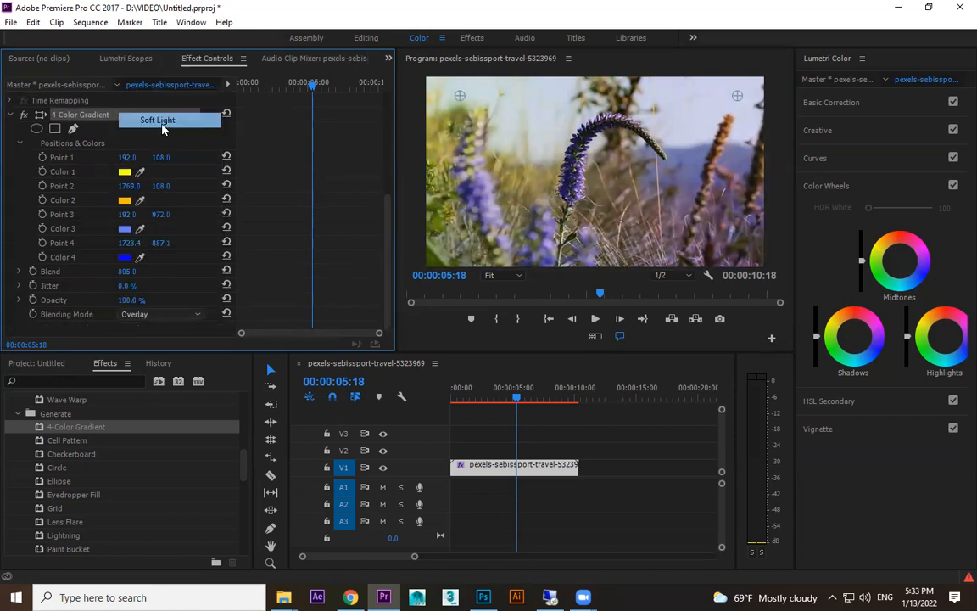
scroll(148, 314, down, 3)
scroll(149, 313, down, 6)
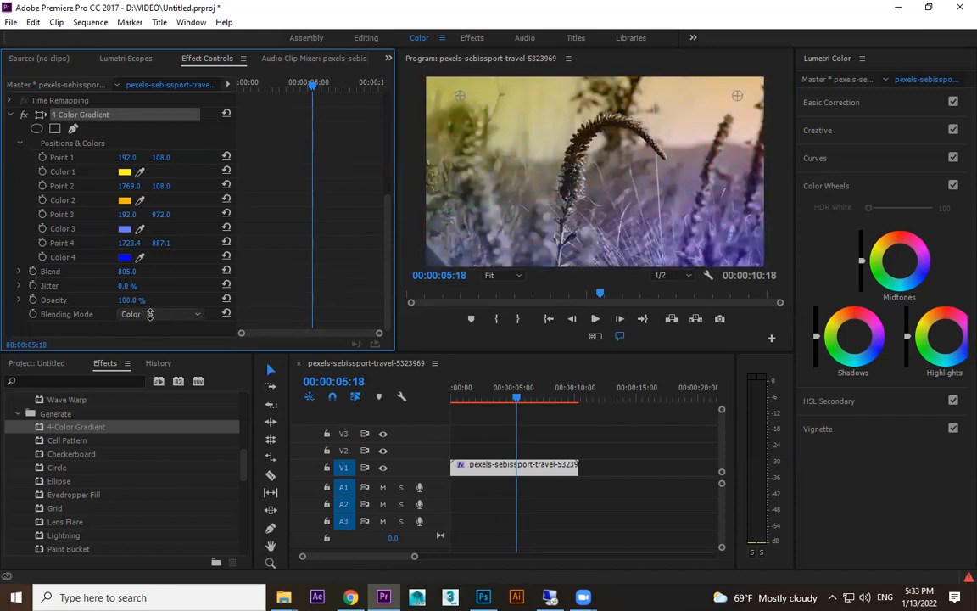
scroll(149, 314, up, 1)
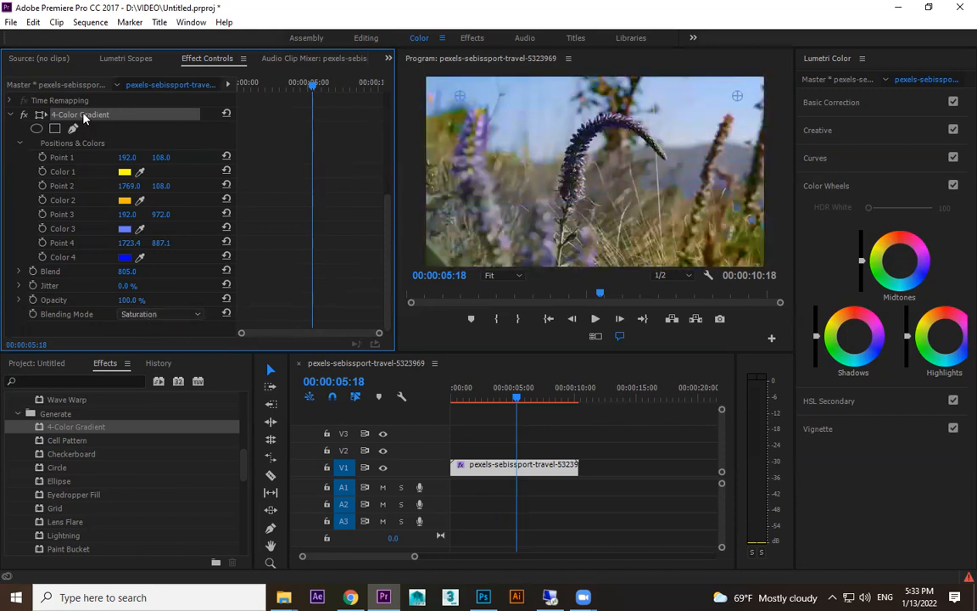
Step: Delete the 4-Color Gradient effect from the V1 clip and apply the Cell Pattern effect in its place
key(Delete)
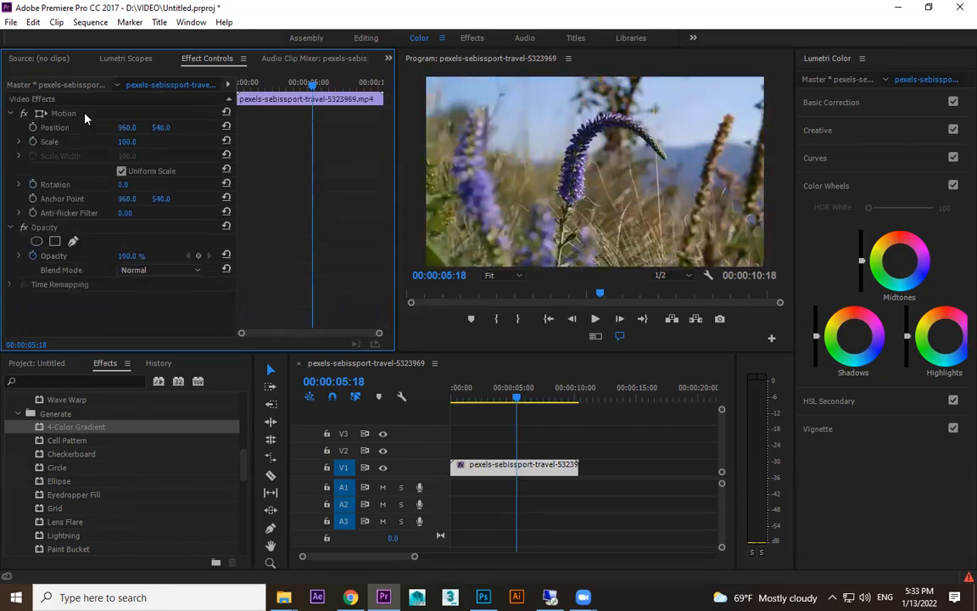
click(70, 440)
drag(513, 402, 506, 465)
drag(387, 168, 395, 251)
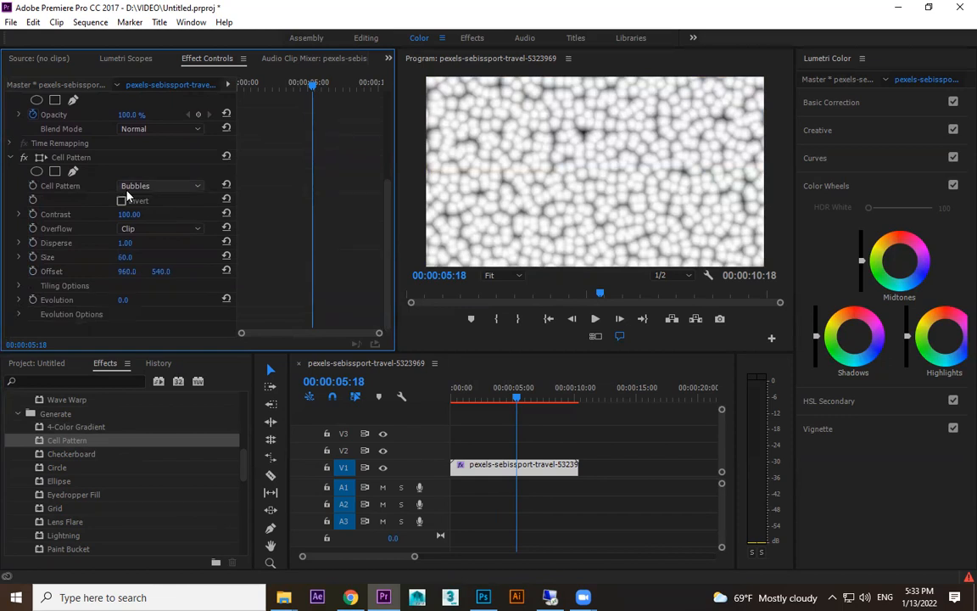
Step: Adjust the Cell Pattern to Contrast 239, Disperse 1.50, Size 130, horizontal Offset 1813 and Evolution 1x13.0°
drag(127, 215, 182, 244)
drag(126, 256, 185, 256)
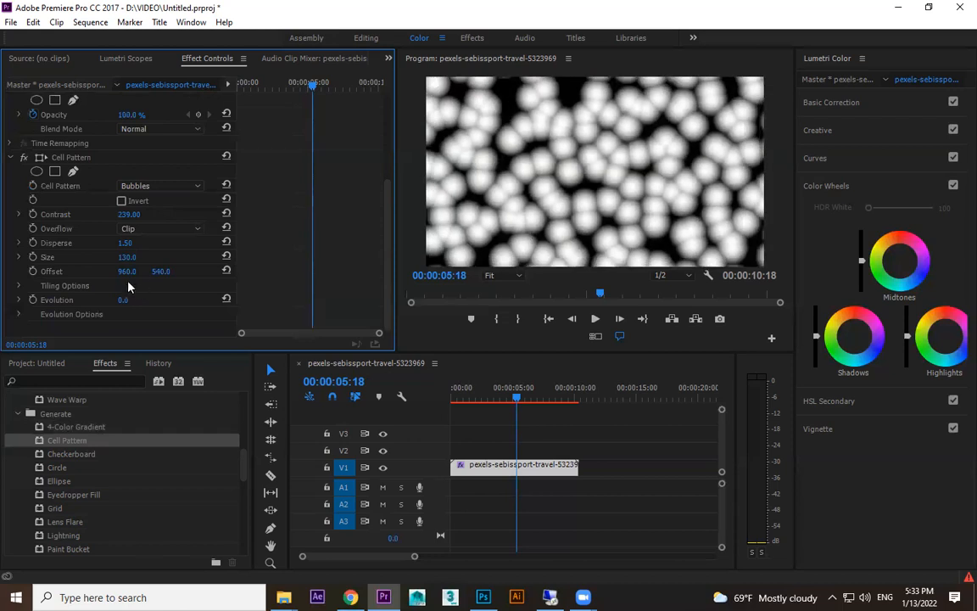
drag(127, 272, 171, 271)
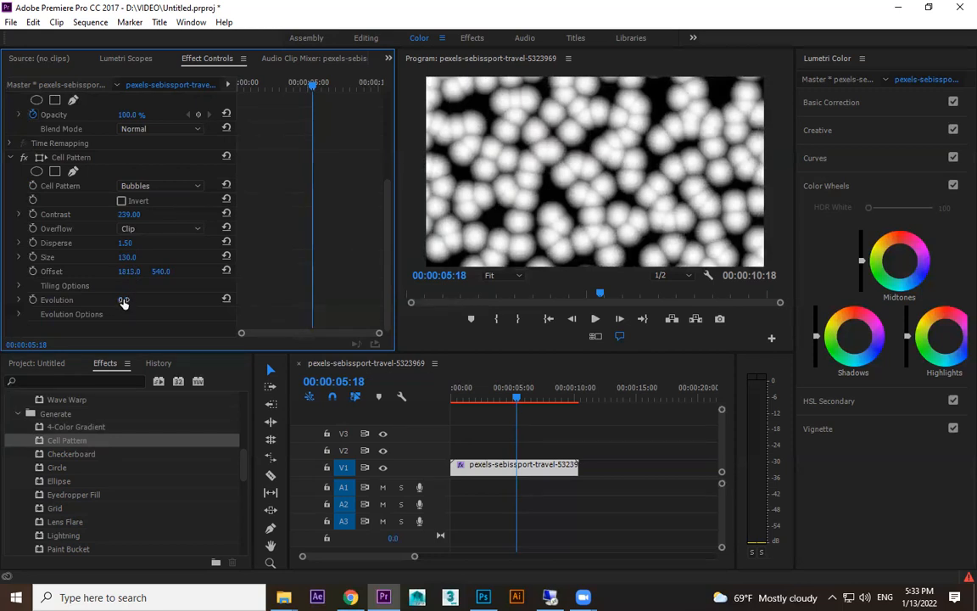
drag(121, 300, 141, 288)
Step: Try the Soft Clamp and Wrap Back overflow modes for the Cell Pattern, then return the overflow to Clip
click(160, 228)
click(165, 234)
click(169, 229)
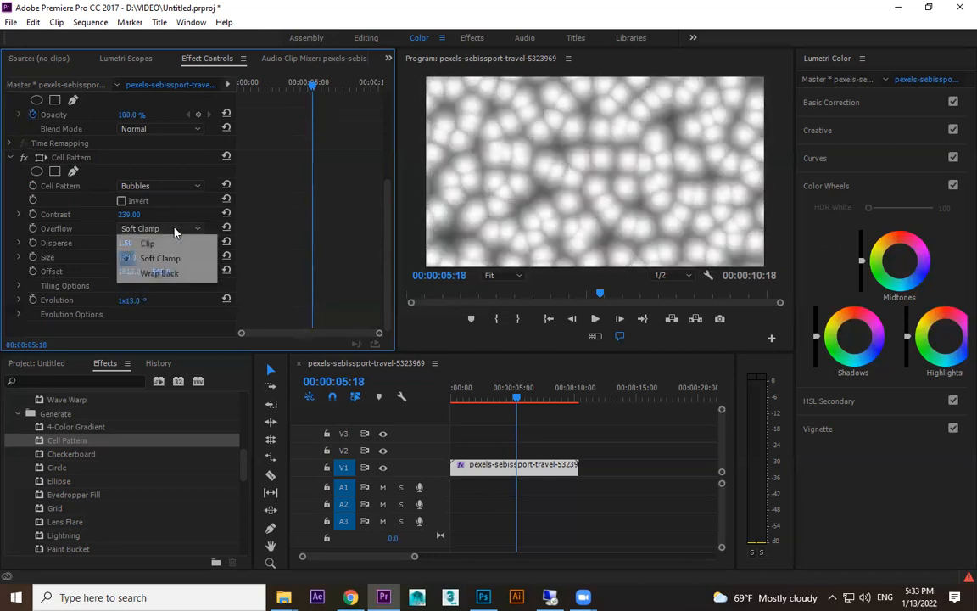
click(159, 273)
click(172, 230)
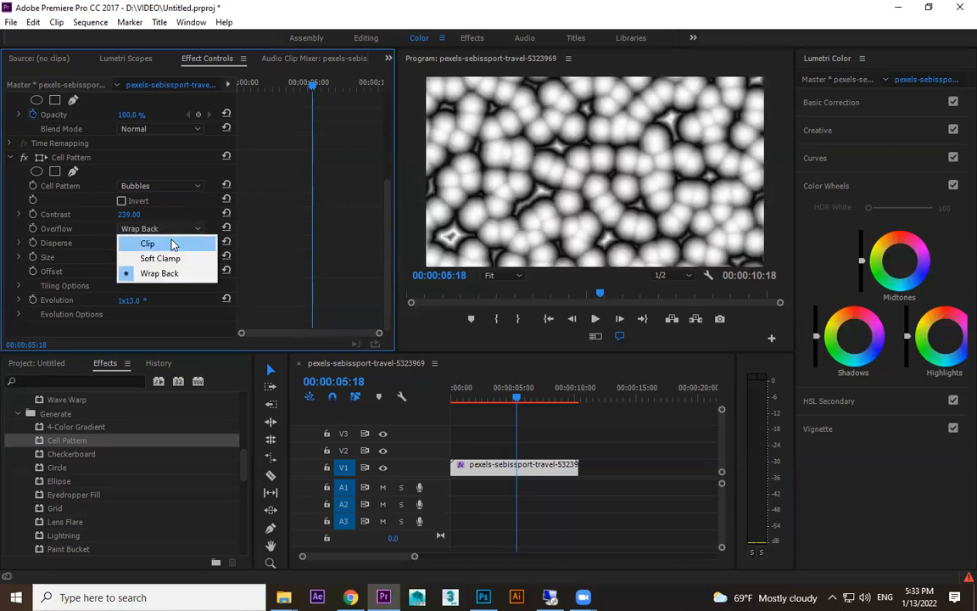
click(172, 242)
scroll(391, 251, up, 5)
scroll(391, 255, down, 5)
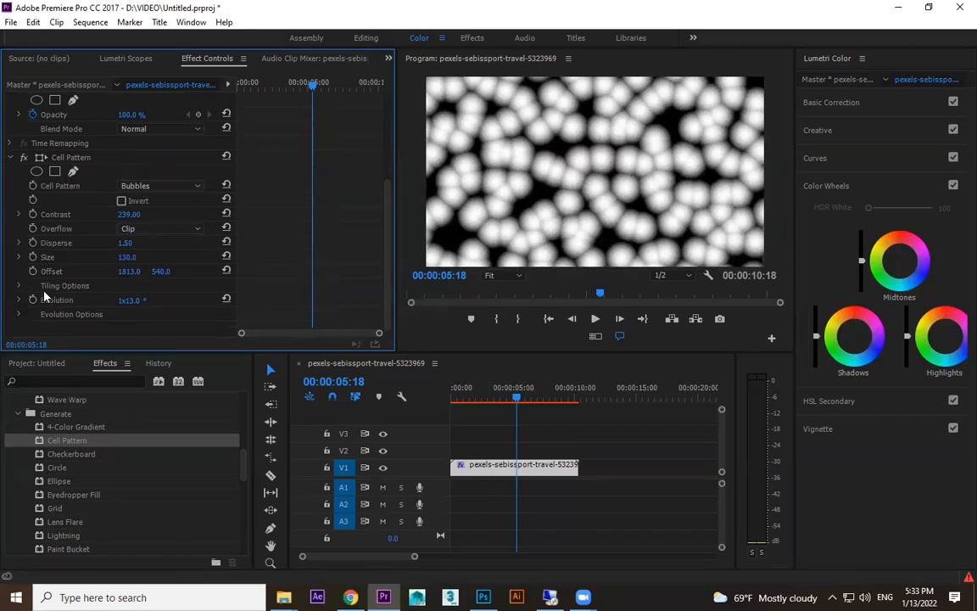
Step: Show the Evolution Options of the Cell Pattern and select the effect
key(ctrl+s)
click(20, 314)
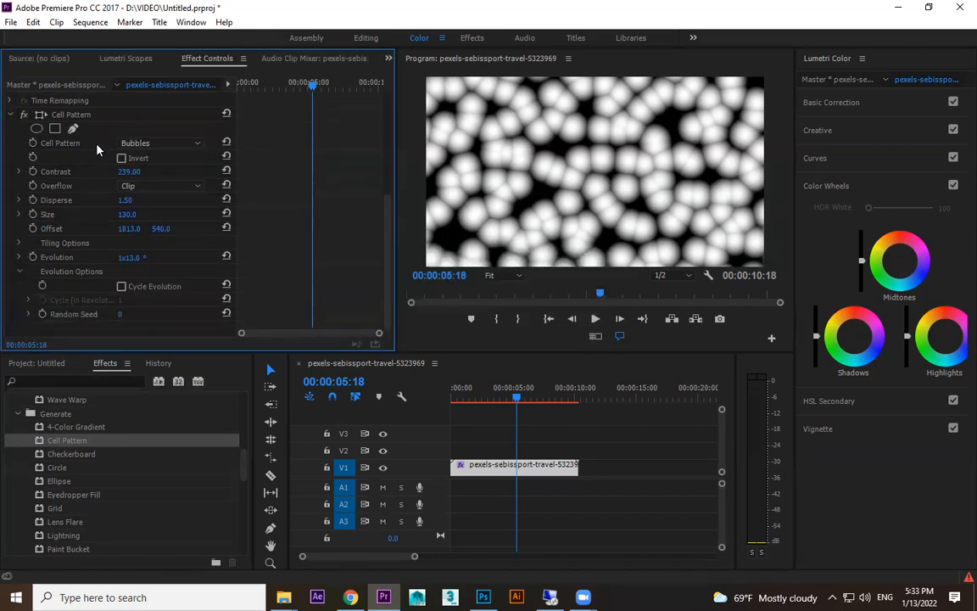
click(72, 116)
Step: Move the flower clip from V1 up to V2 and place a pasted copy directly beneath it at the start of V1
drag(513, 464, 513, 447)
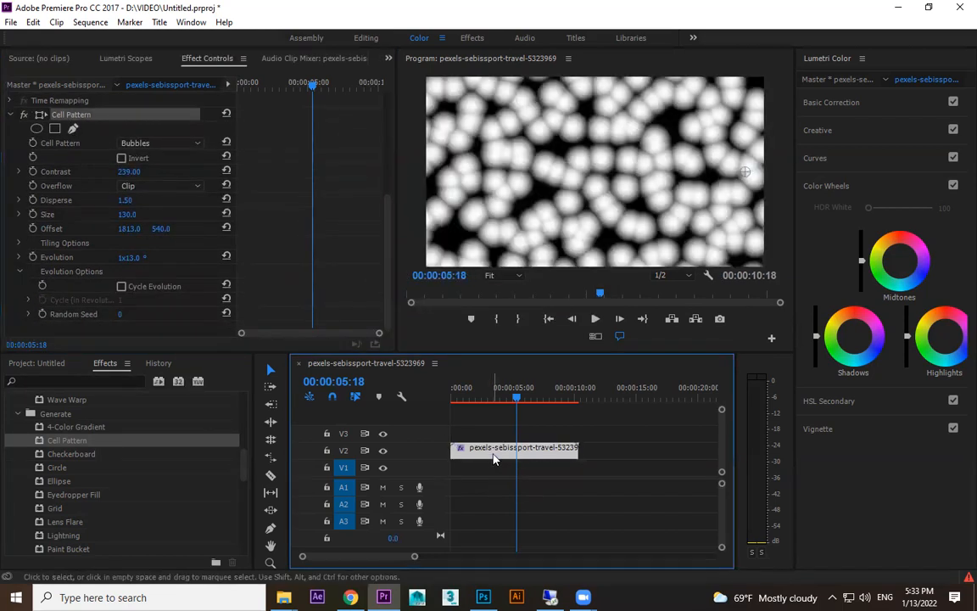
click(631, 390)
key(ctrl+v)
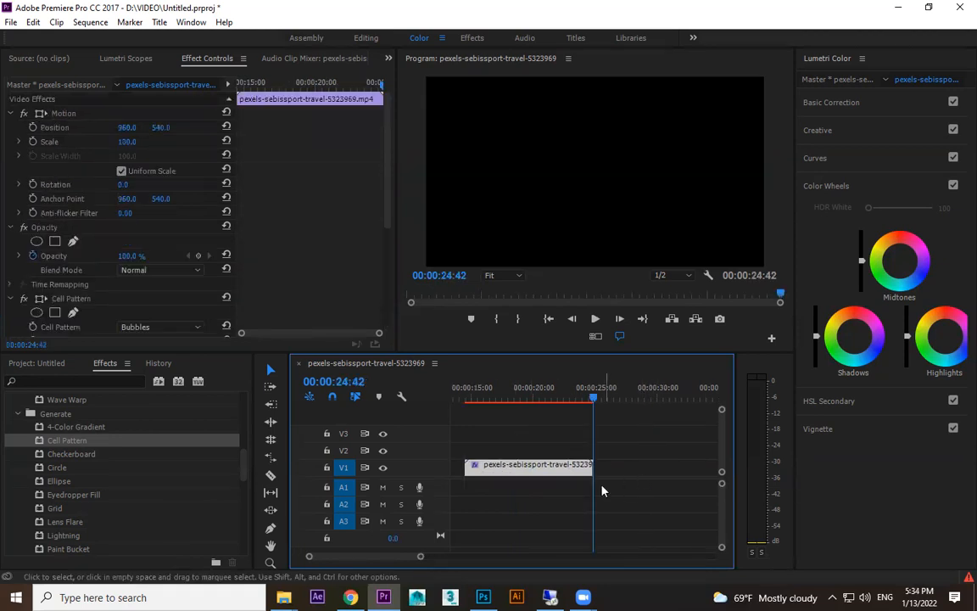
key(minus)
drag(555, 472, 452, 473)
Step: Delete the Cell Pattern effect from the clip copy on V1
click(458, 396)
drag(389, 190, 379, 252)
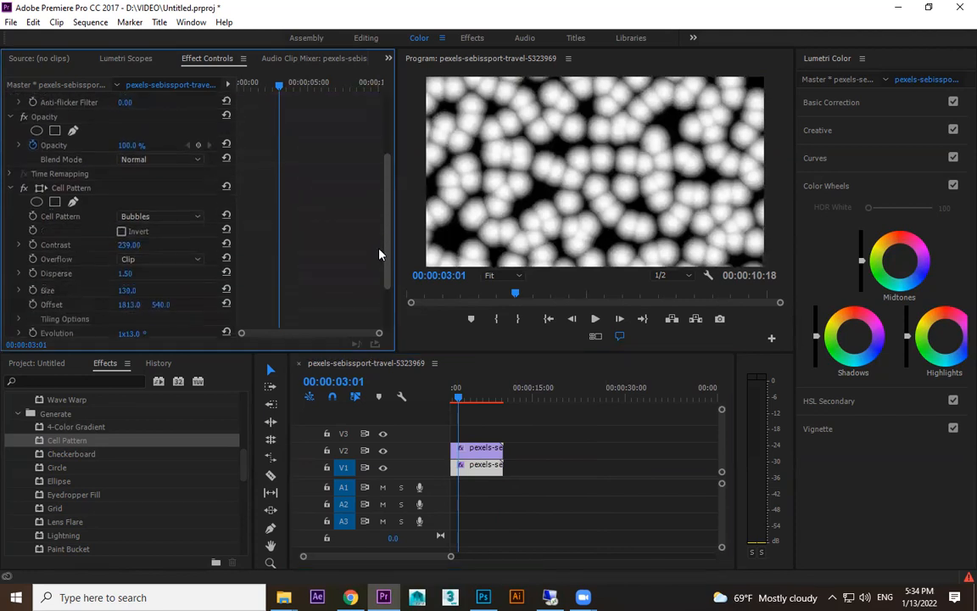
click(57, 186)
Step: Cycle the V2 clip's opacity blend mode through Darken, Multiply, Screen, Hard Mix and Divide, ending on Overlay
click(500, 449)
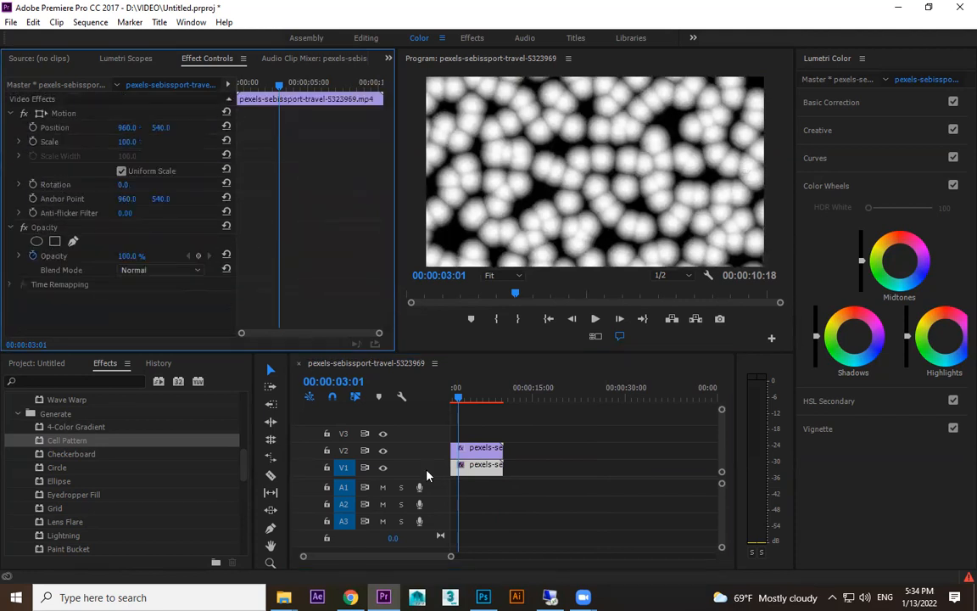
mouse_move(500, 449)
mouse_down()
mouse_move(526, 452)
mouse_move(502, 454)
mouse_up()
key(=)
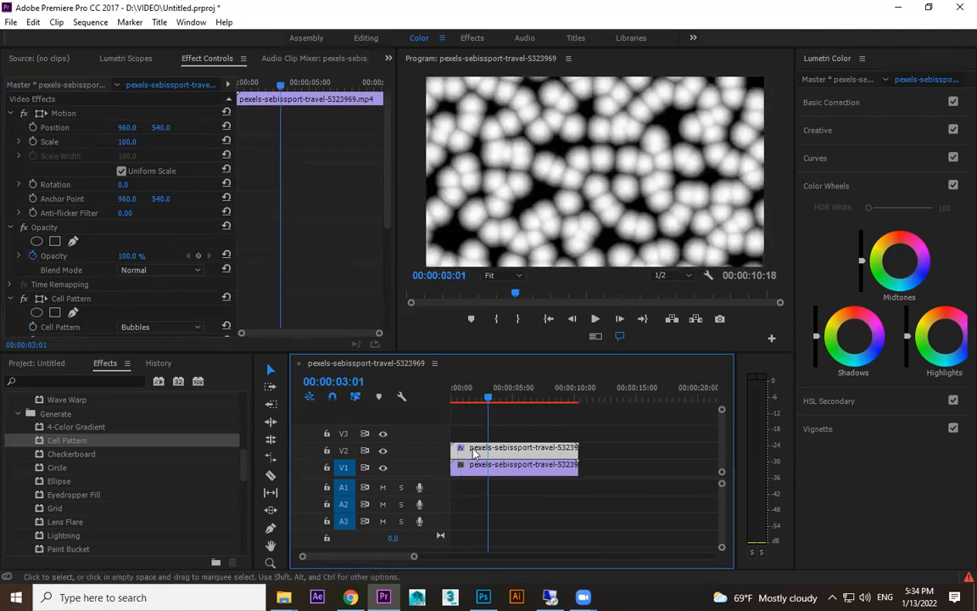
drag(386, 218, 381, 268)
scroll(378, 280, down, 3)
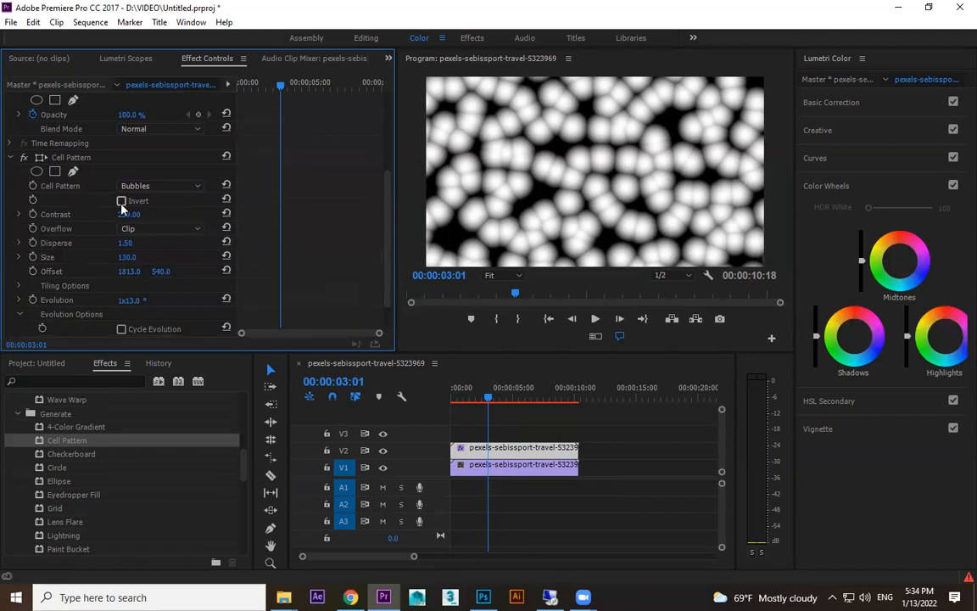
click(158, 129)
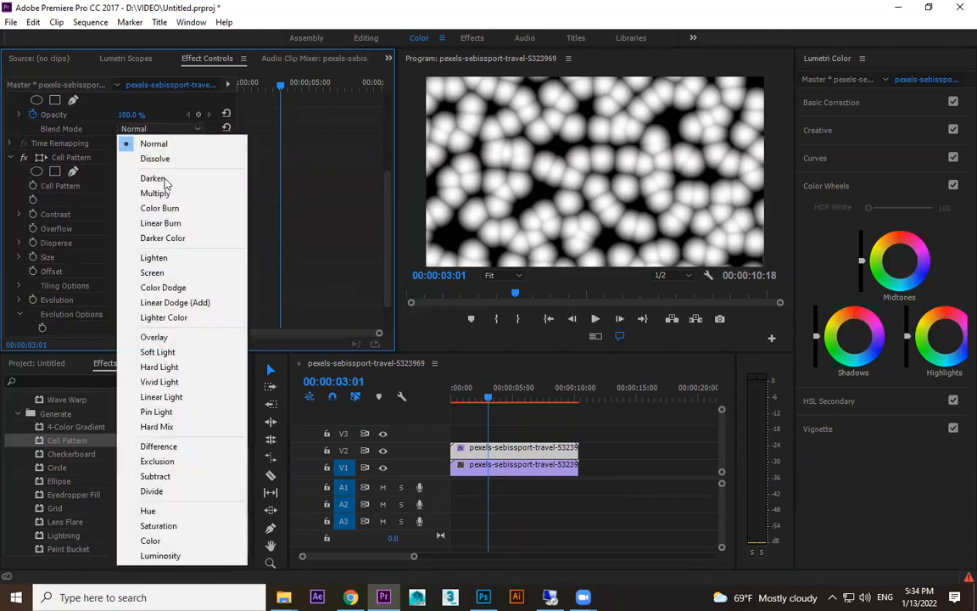
click(148, 179)
scroll(164, 129, down, 5)
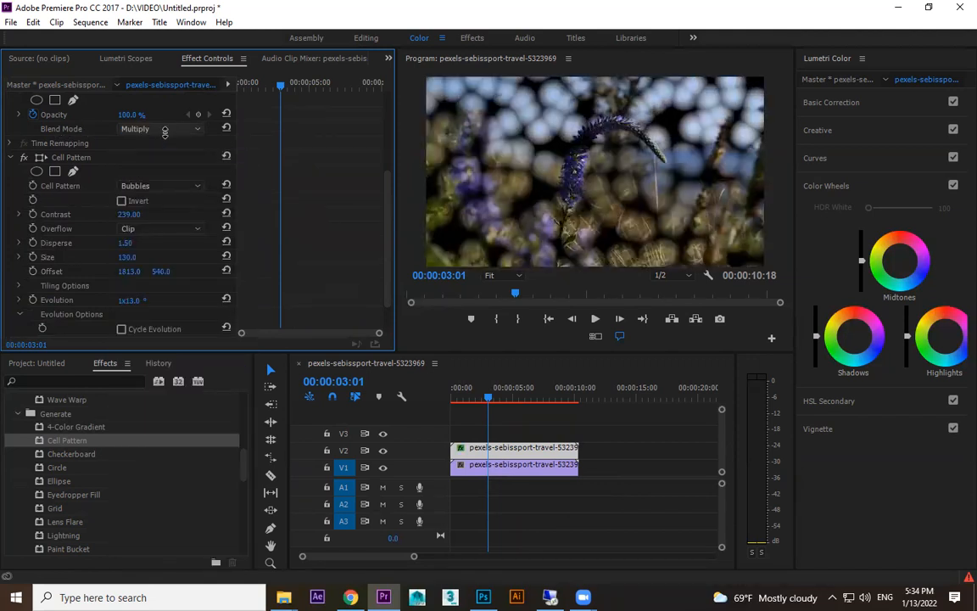
scroll(164, 129, down, 7)
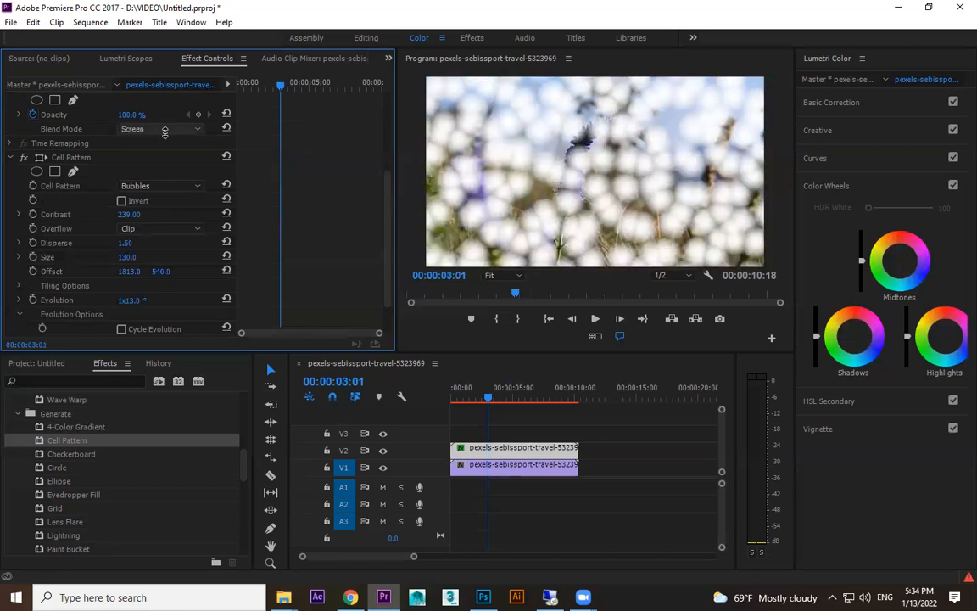
scroll(165, 129, down, 9)
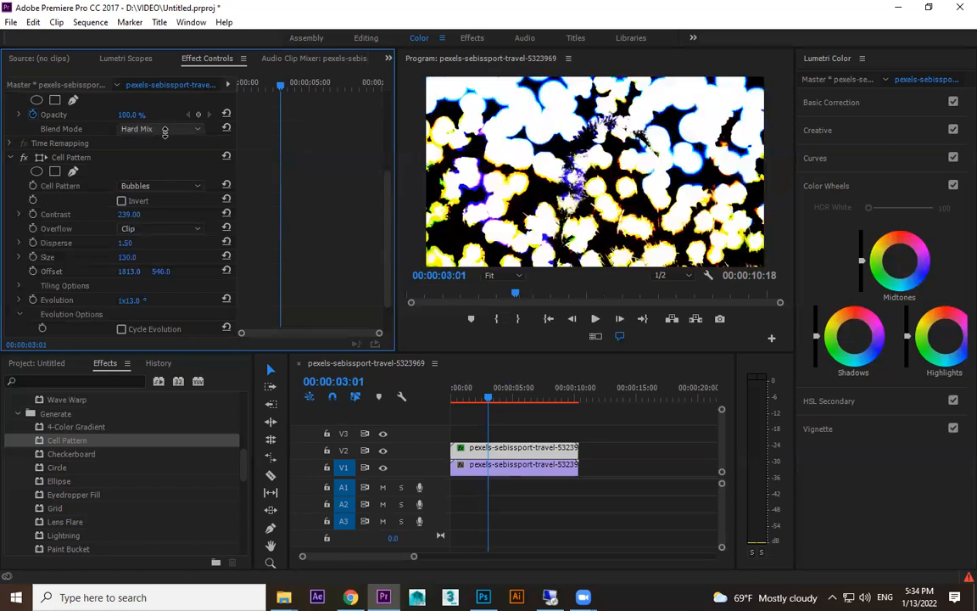
scroll(165, 129, up, 3)
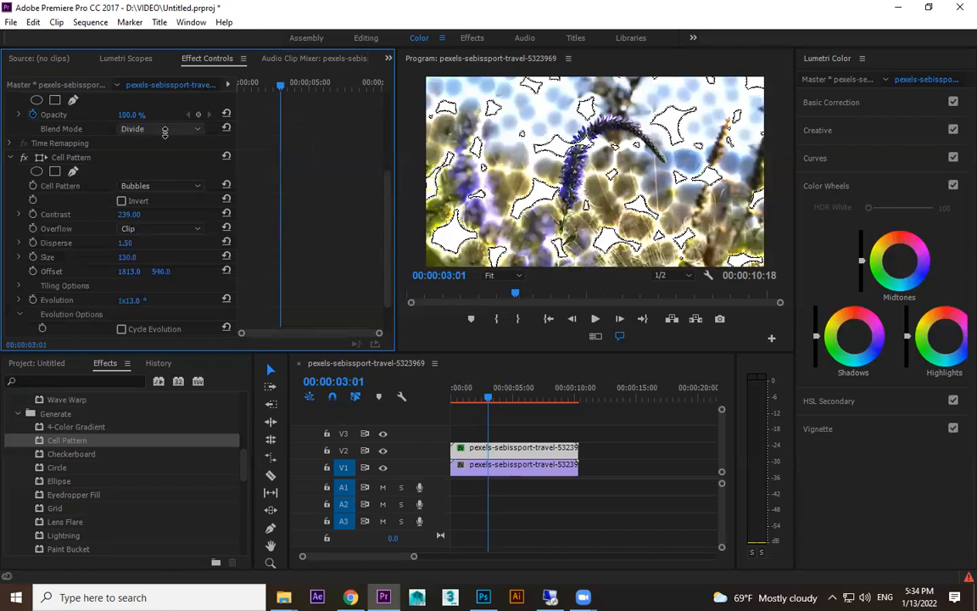
scroll(165, 129, up, 8)
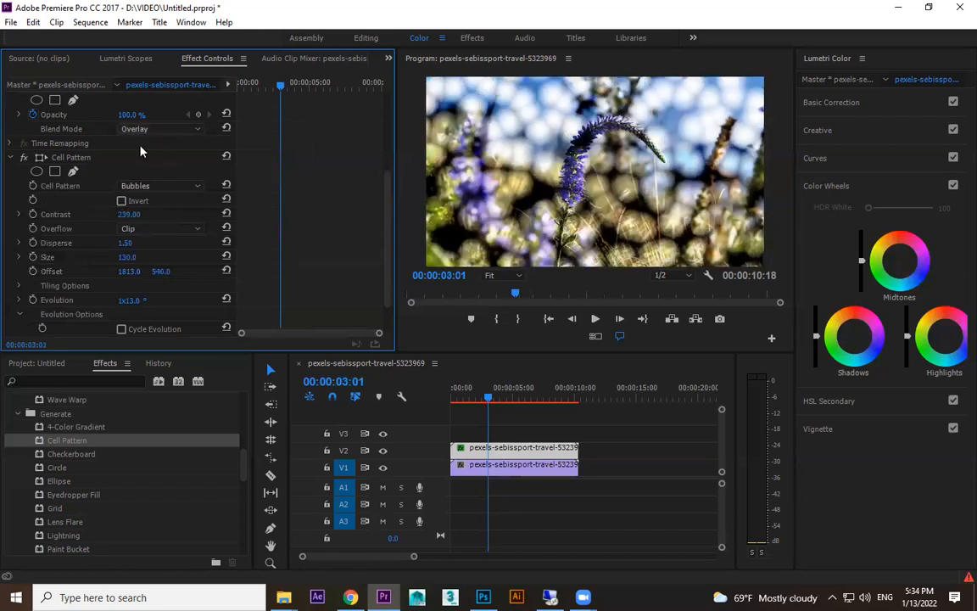
Step: Turn off opacity keyframing for the V2 clip, lower its opacity to 48% and play a short preview
click(34, 115)
drag(128, 116, 101, 116)
key(space)
key(space)
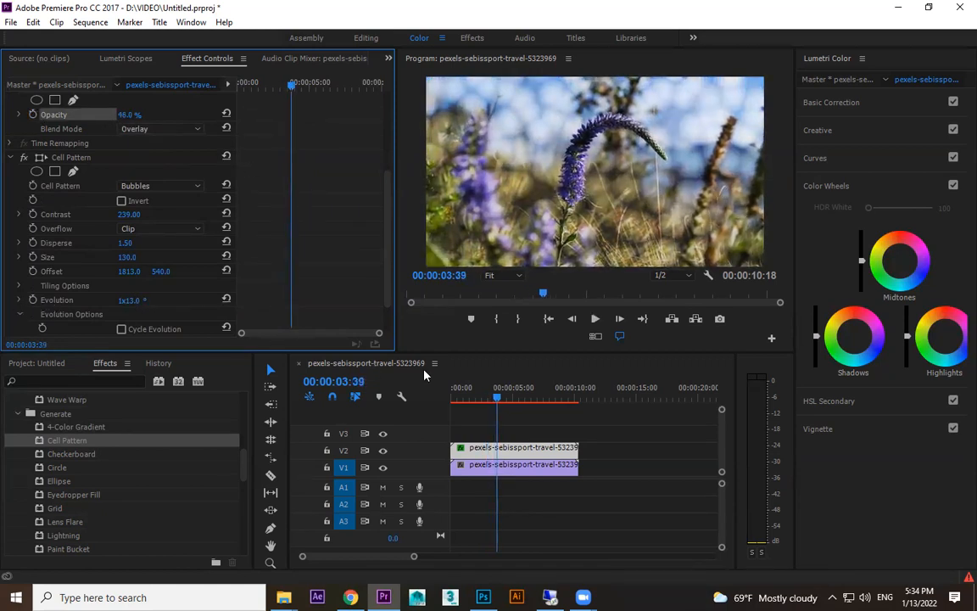
Step: Animate the Cell Pattern's Evolution with a keyframe near the clip's start and one of 3x40.0° at 00:00:08:34
drag(477, 405, 459, 400)
click(33, 300)
click(361, 83)
drag(146, 300, 240, 326)
Step: Play the sequence from the beginning to check the animated cell pattern over the flower footage
key(space)
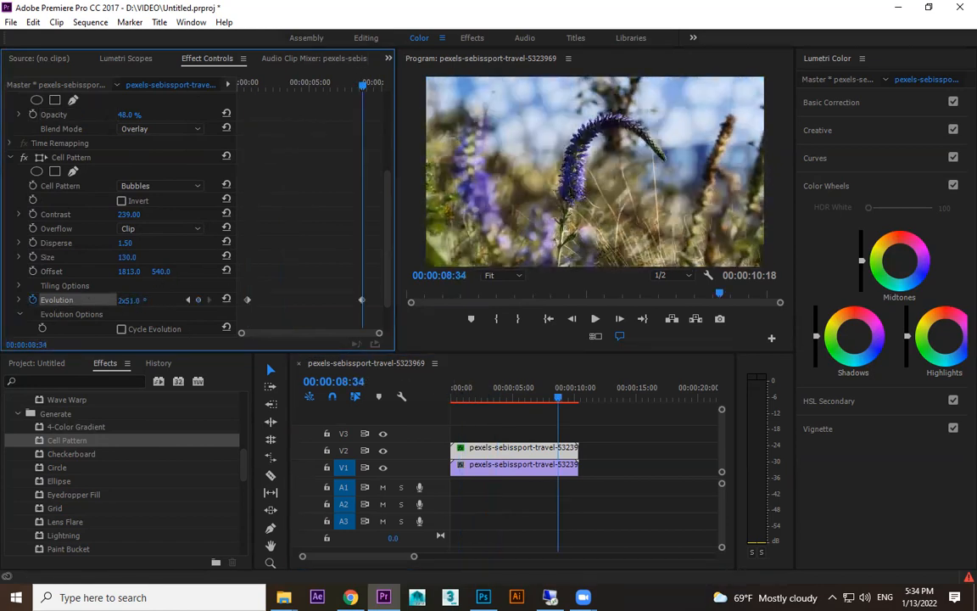
key(Home)
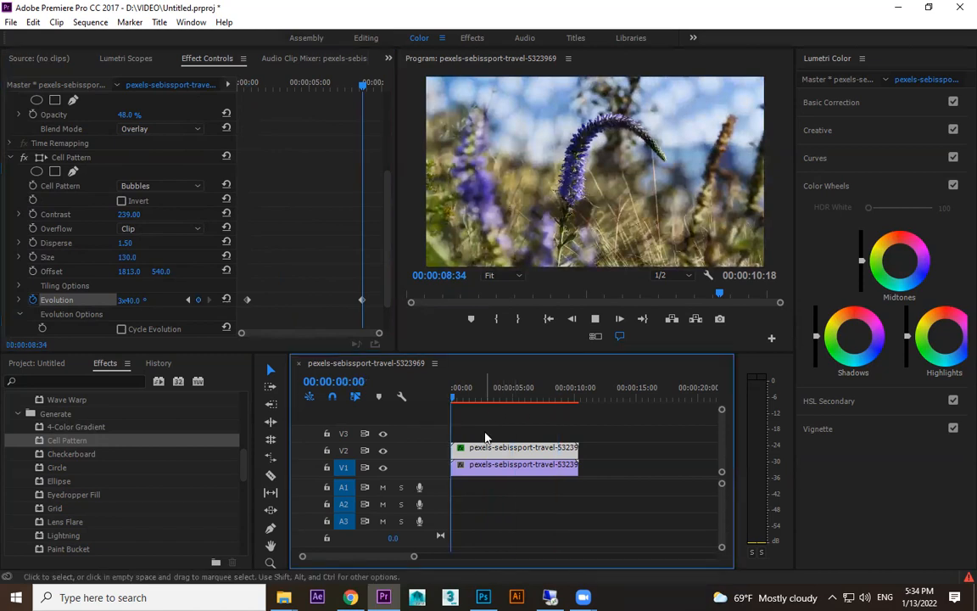
key(space)
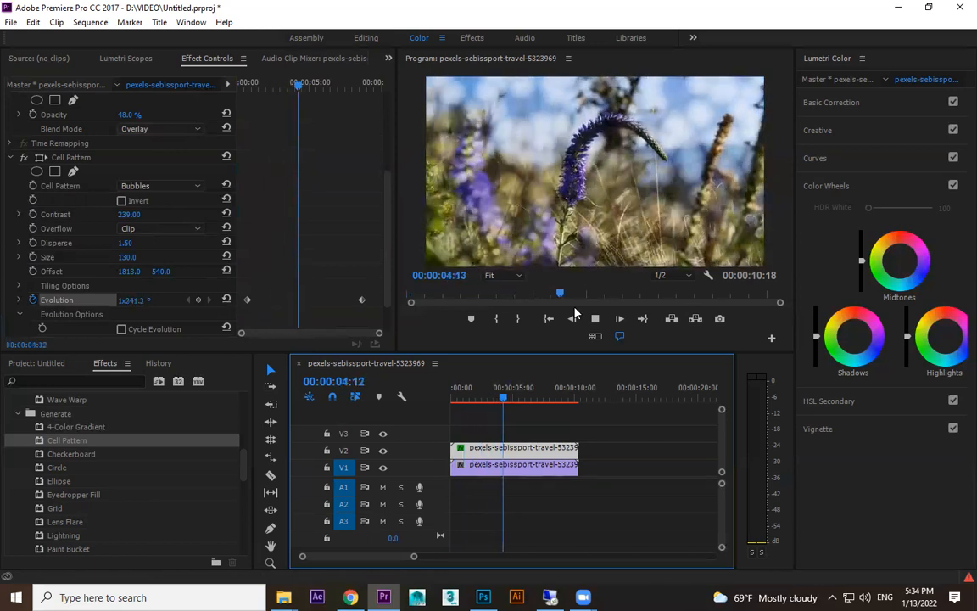
key(space)
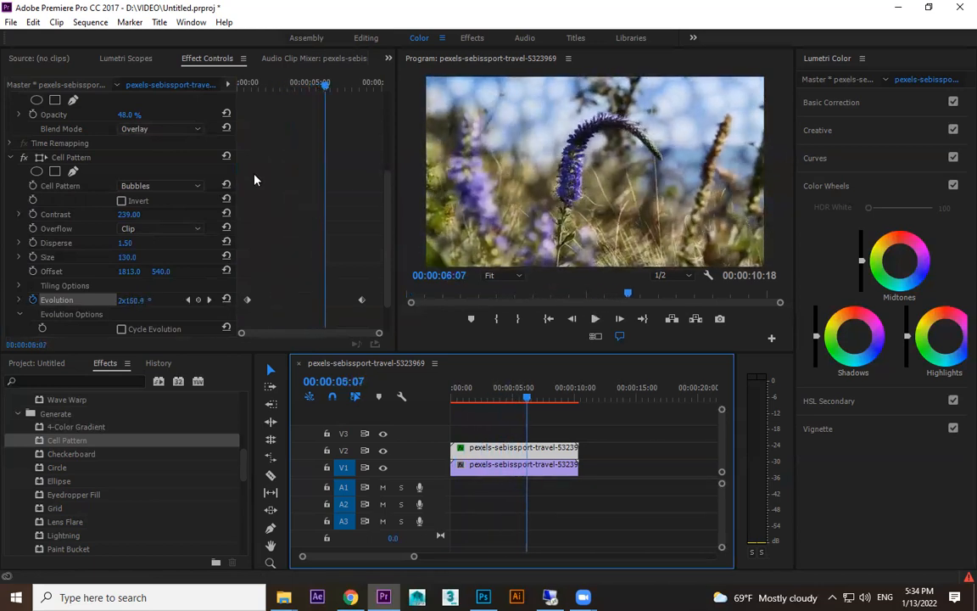
Step: Delete the Cell Pattern effect from the V2 clip and apply the Checkerboard effect in its place
click(72, 159)
key(Delete)
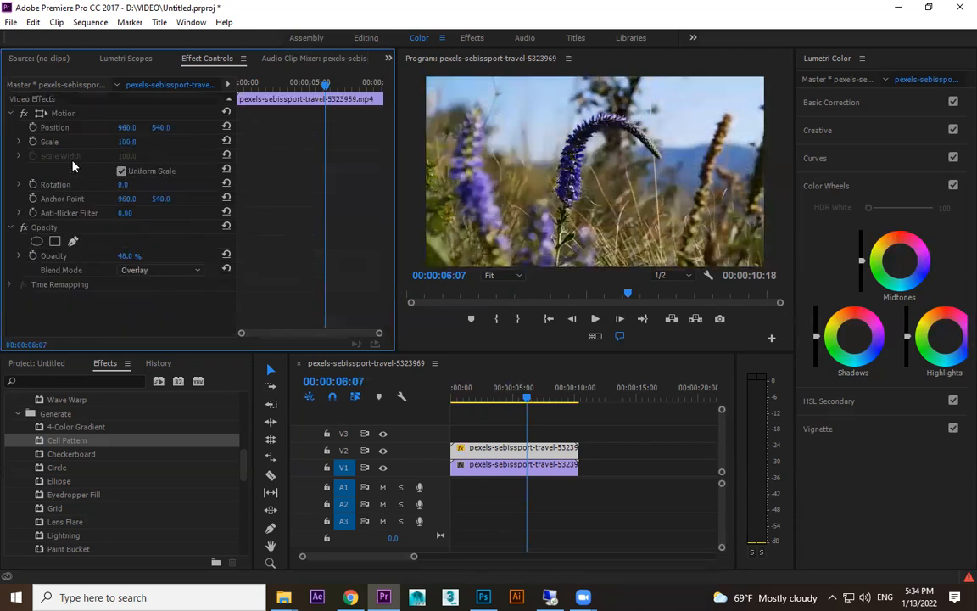
click(70, 457)
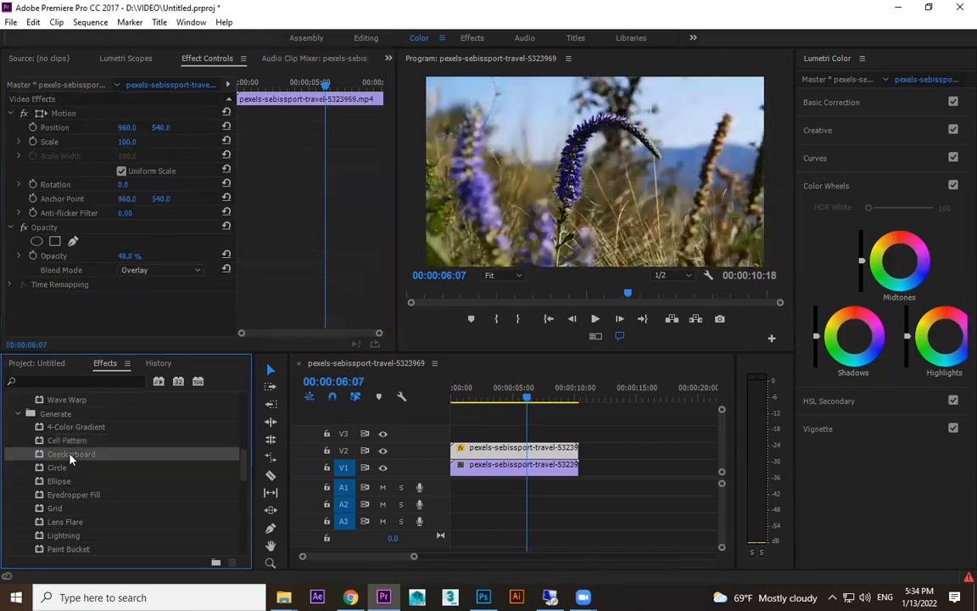
click(68, 440)
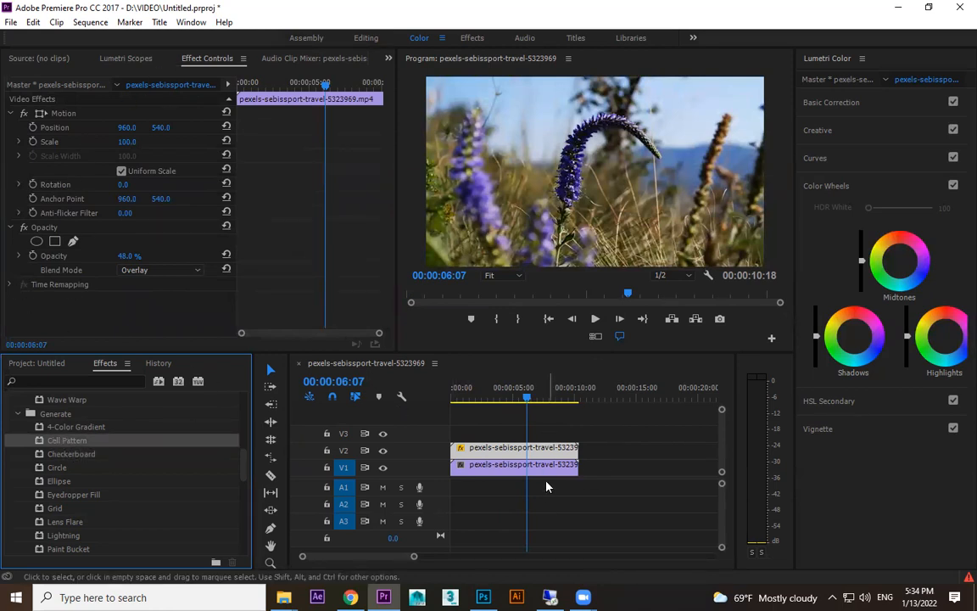
click(566, 471)
click(542, 447)
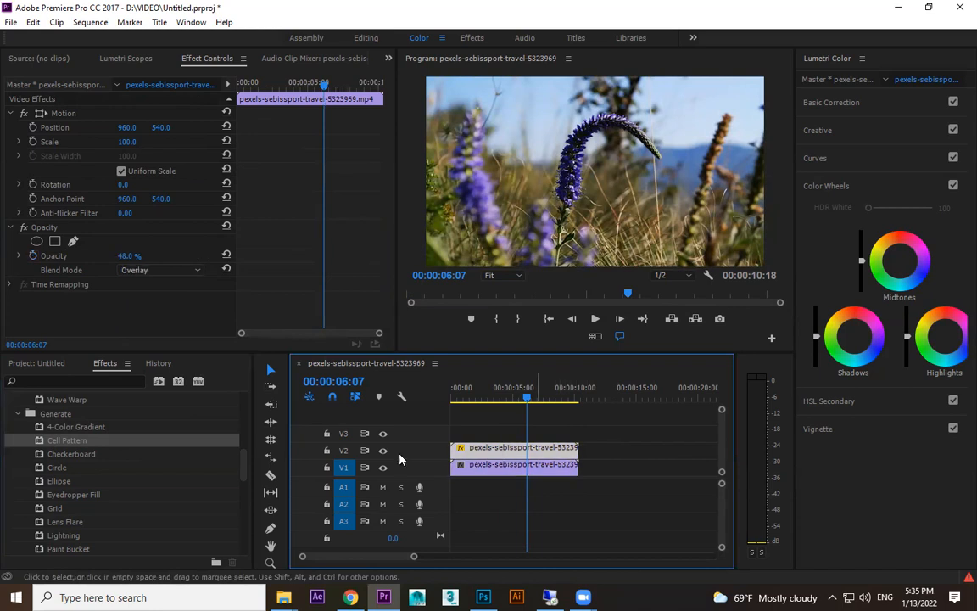
click(64, 441)
drag(66, 454, 473, 448)
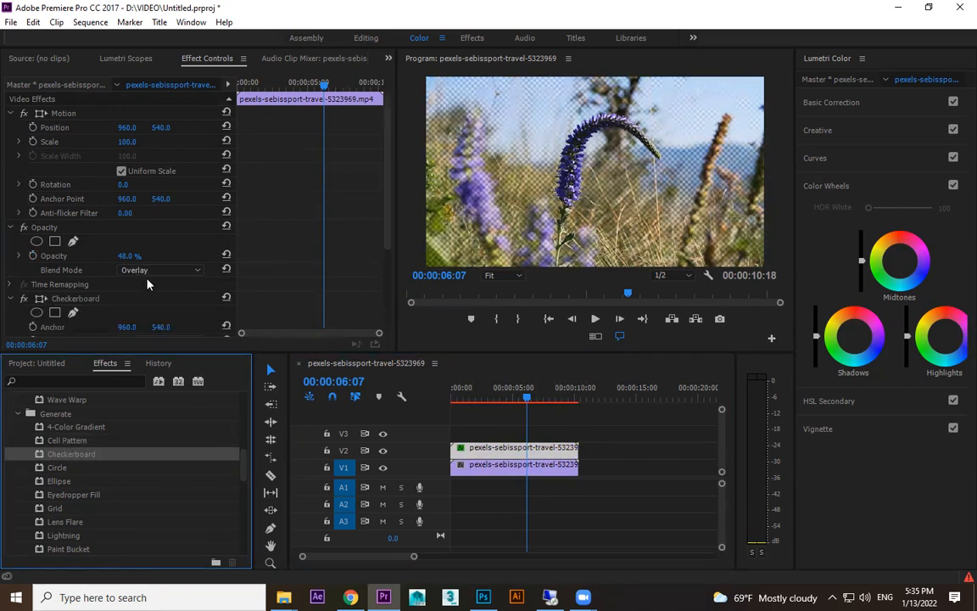
Step: Move the V1 clip later in the timeline, clear of the V2 clip, and set the V2 clip's Checkerboard width to 128
drag(389, 228, 379, 318)
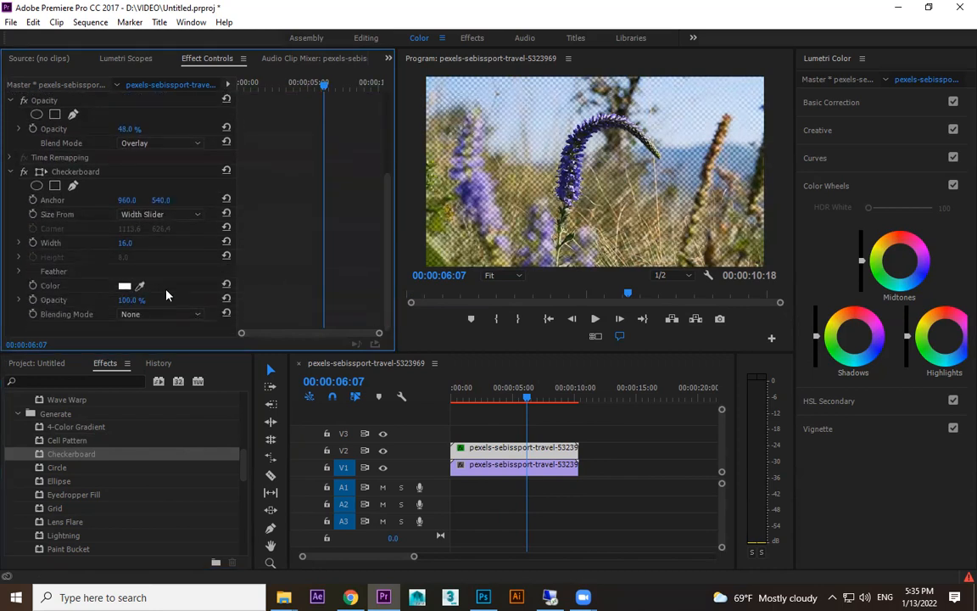
drag(507, 471, 668, 470)
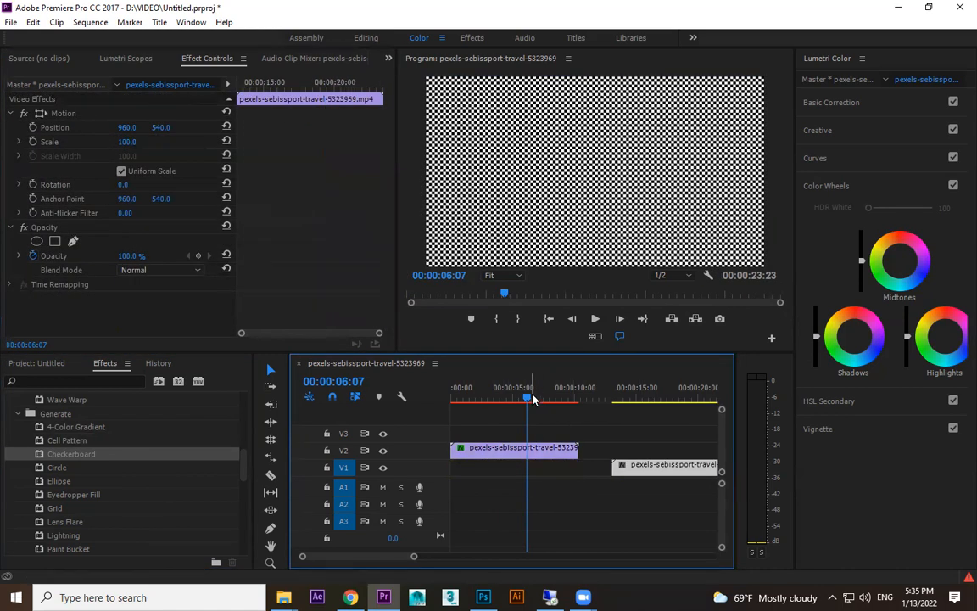
click(462, 448)
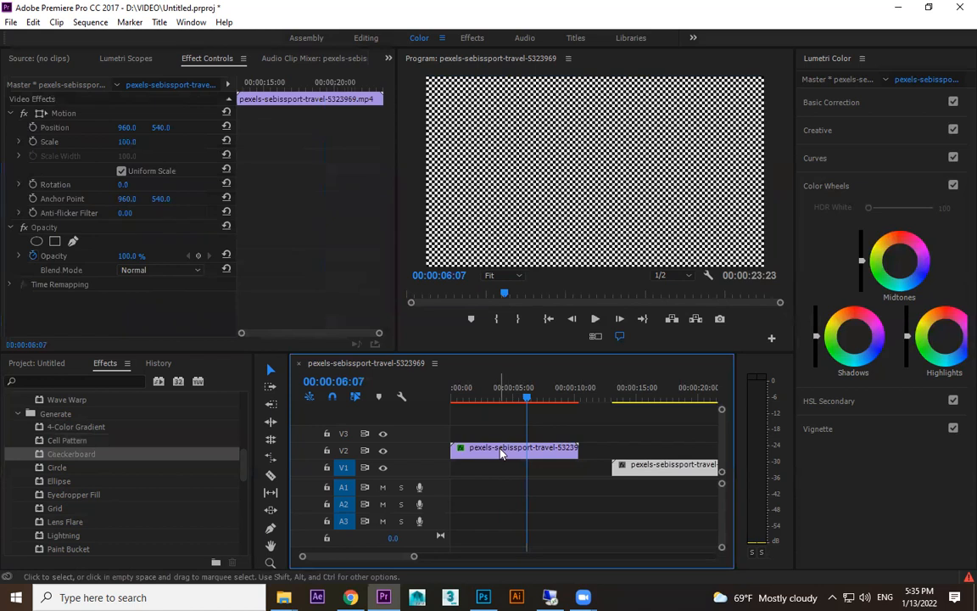
drag(390, 214, 389, 281)
scroll(150, 291, down, 1)
drag(124, 253, 202, 249)
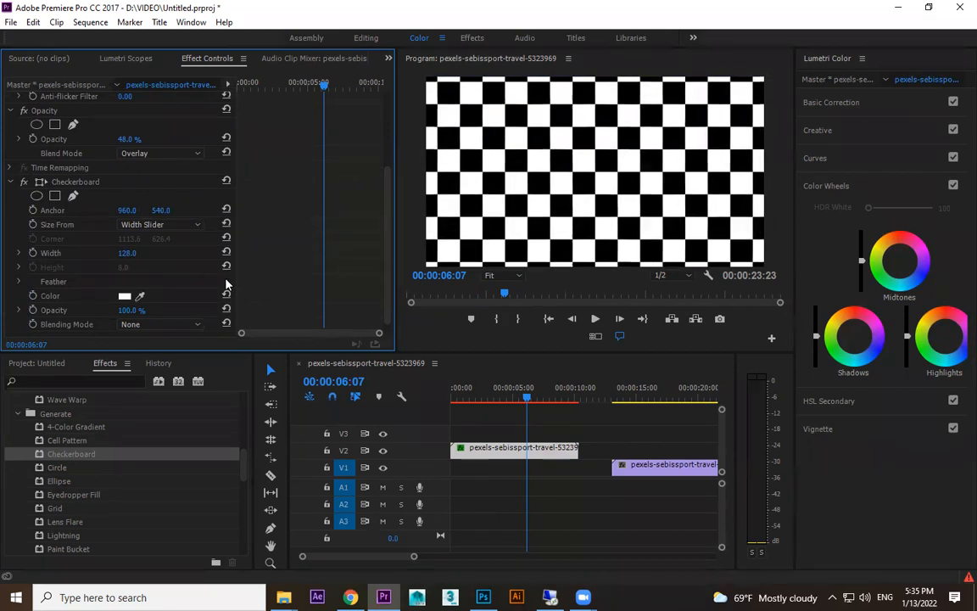
Step: Try the Darken and Add blending modes for the Checkerboard, settle on Overlay and play back the clip
scroll(170, 257, down, 1)
click(146, 315)
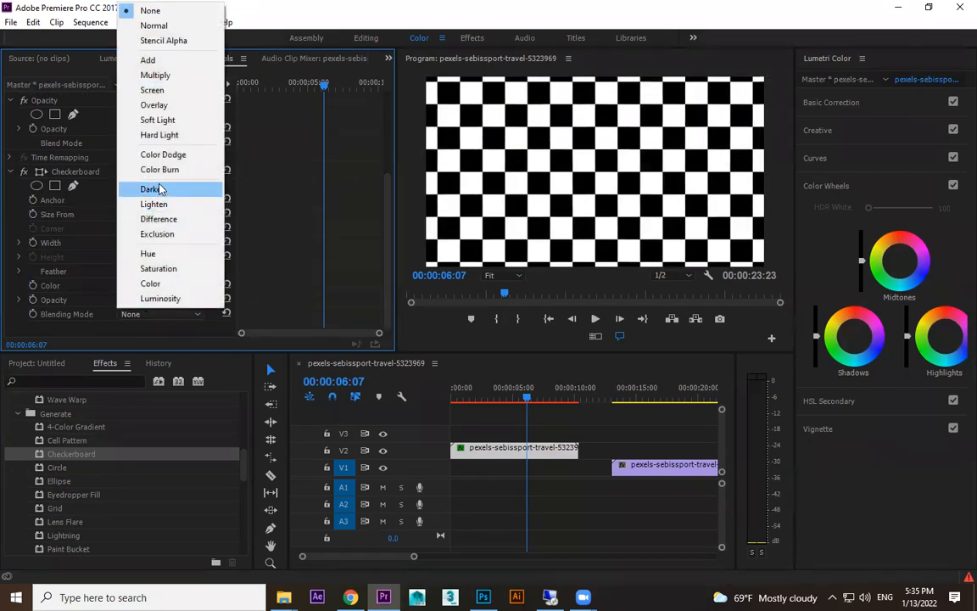
click(153, 189)
click(150, 315)
click(169, 58)
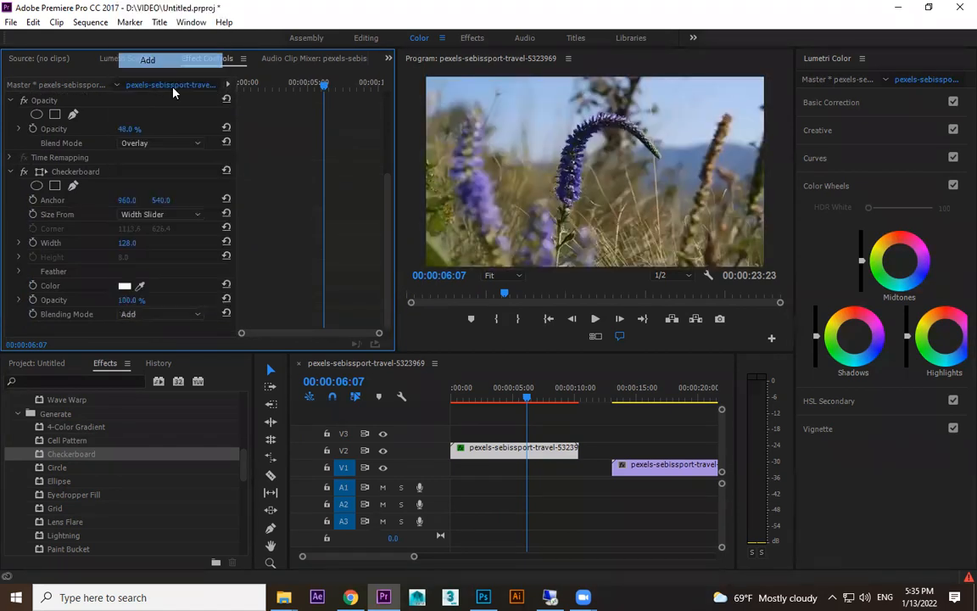
scroll(163, 316, down, 3)
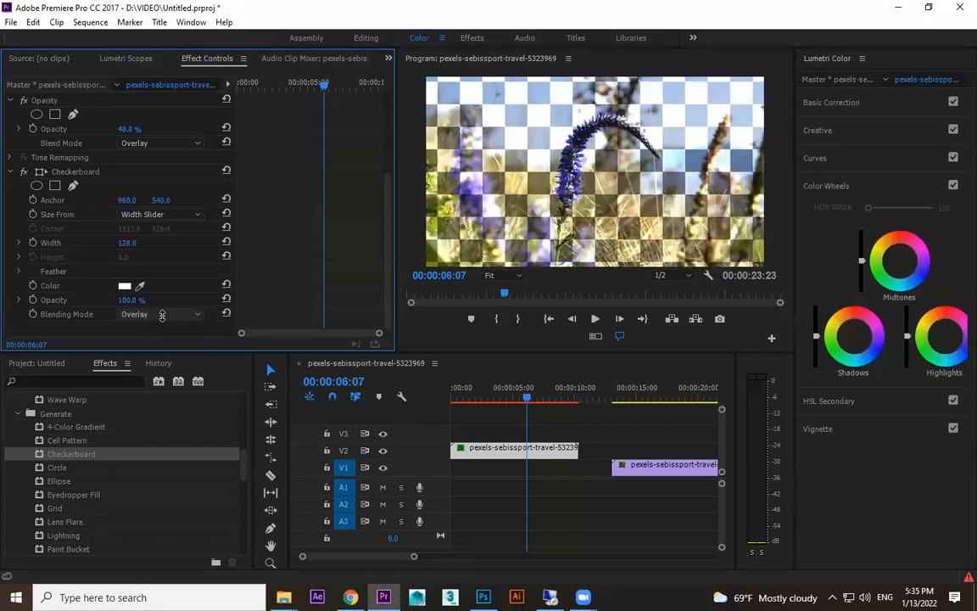
key(space)
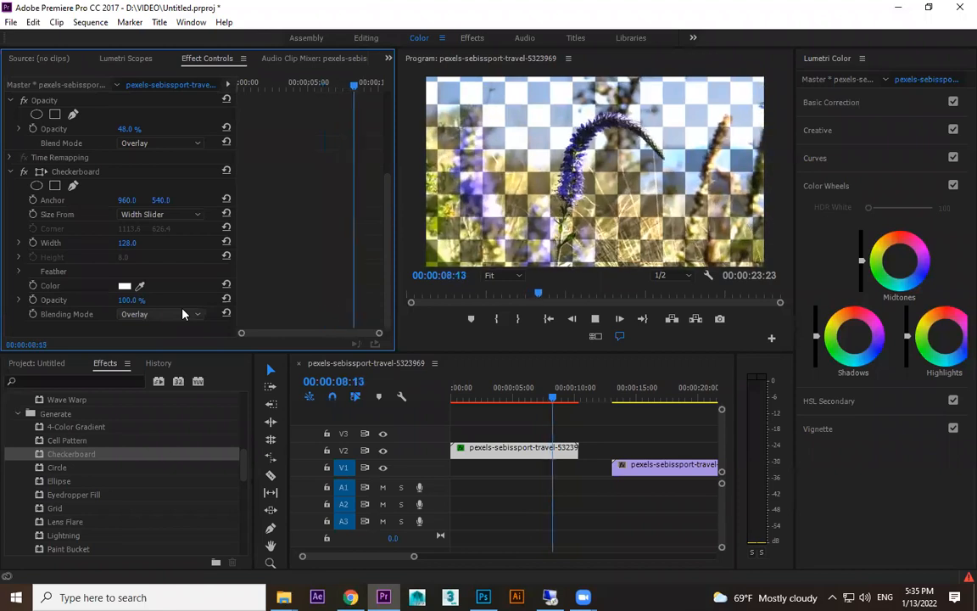
key(space)
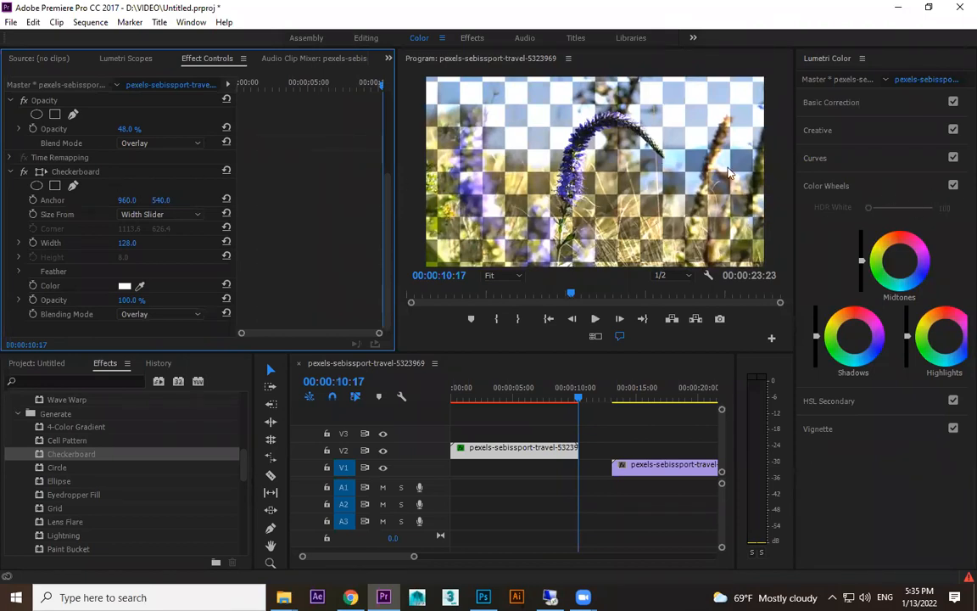
Step: Replace the V2 clip's Checkerboard effect with the Circle effect and set the circle's radius to 282
click(79, 172)
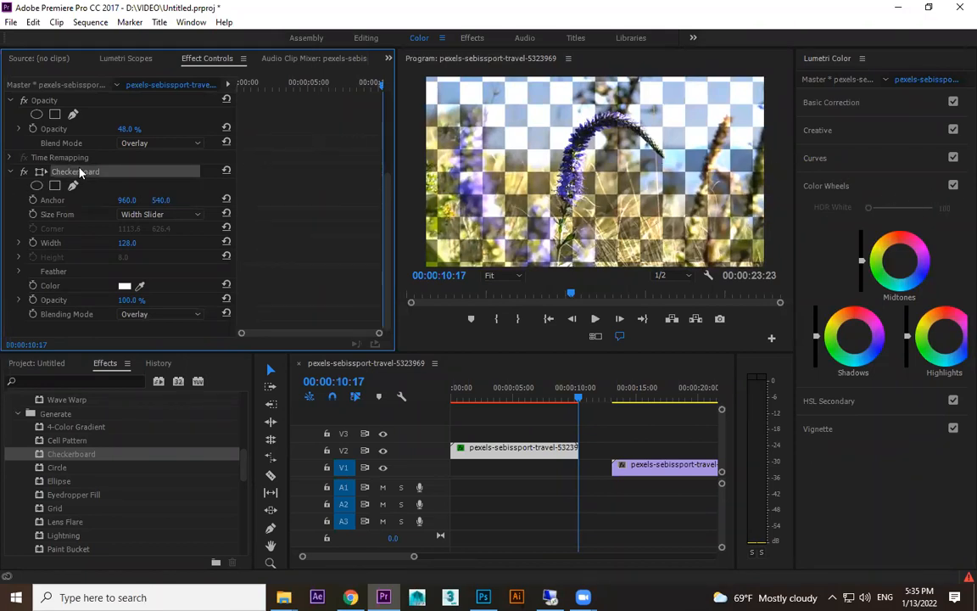
key(Delete)
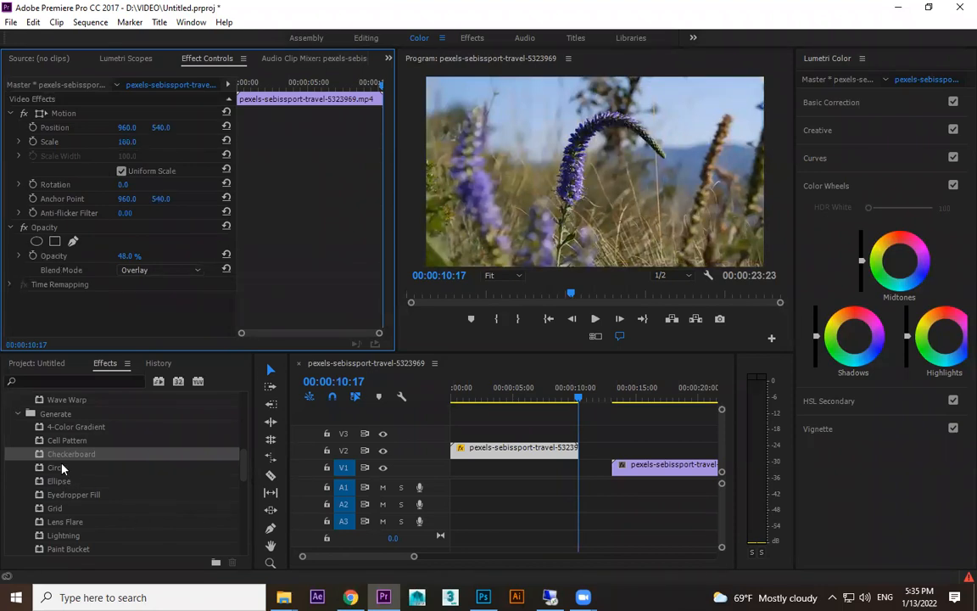
drag(62, 472, 529, 447)
click(538, 393)
drag(388, 175, 194, 247)
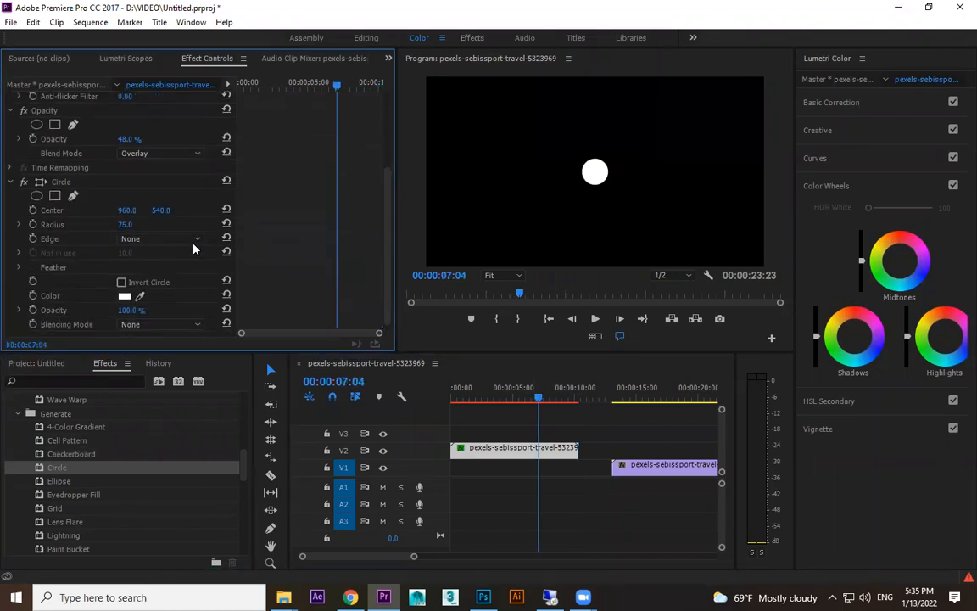
drag(123, 227, 133, 254)
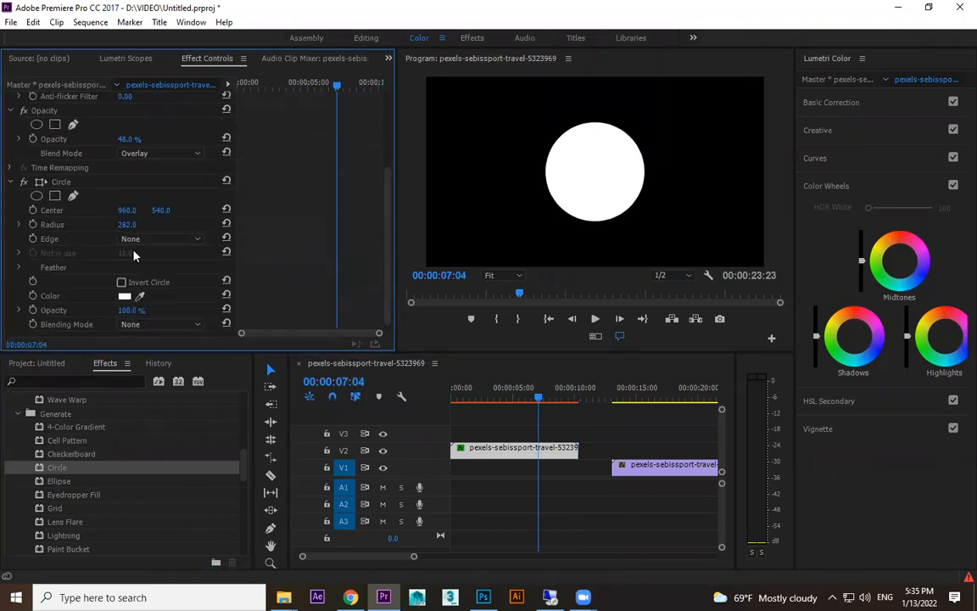
Step: Try the Color Dodge, Darken and Exclusion blending modes for the Circle effect and settle on Overlay
scroll(131, 304, down, 1)
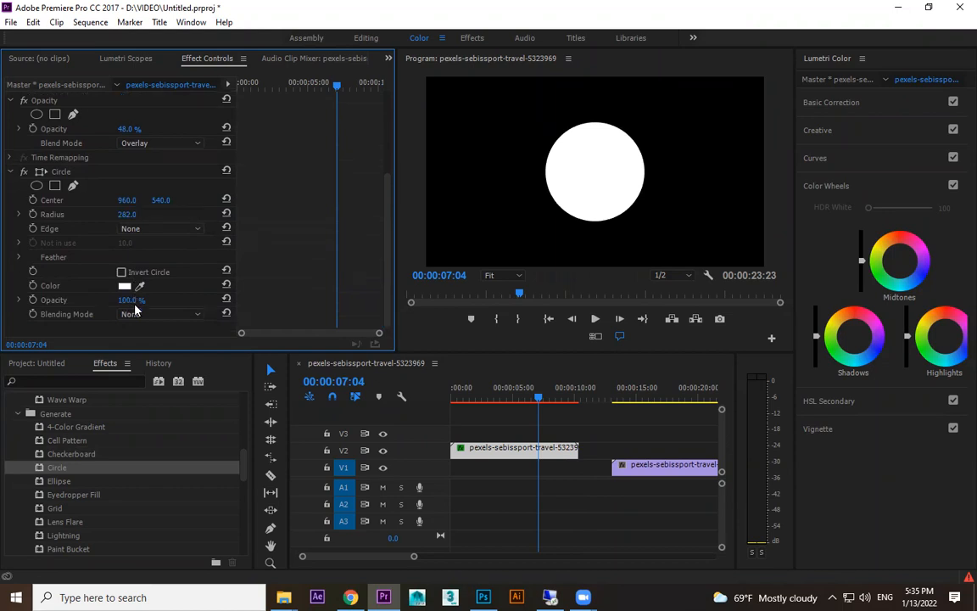
click(145, 314)
click(152, 155)
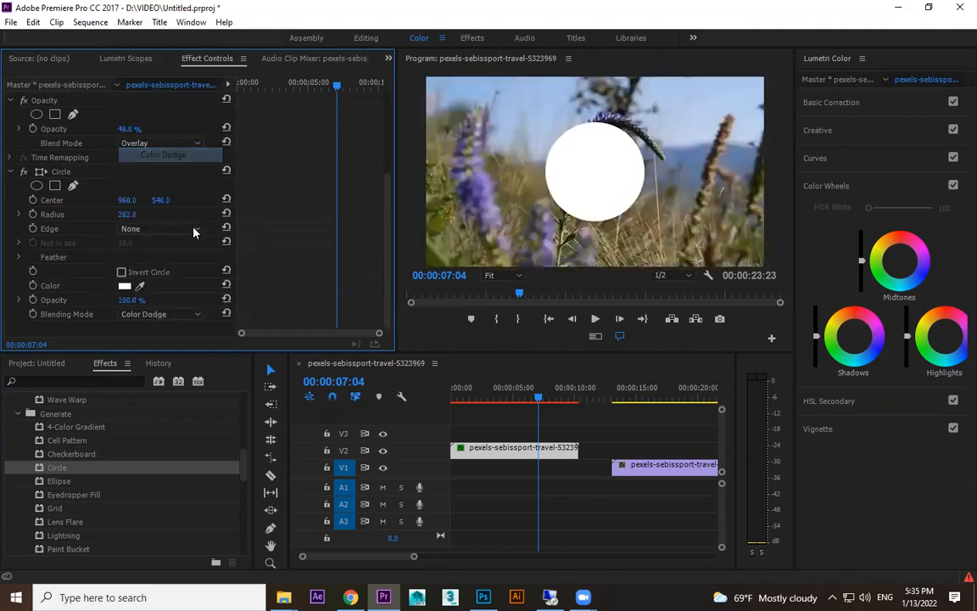
scroll(166, 313, down, 2)
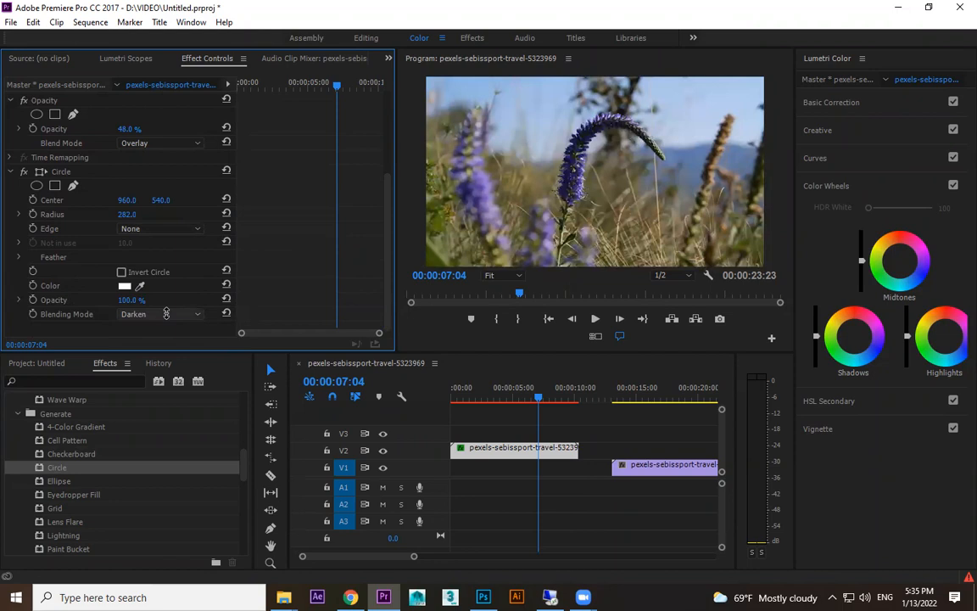
scroll(166, 313, down, 2)
scroll(165, 314, up, 4)
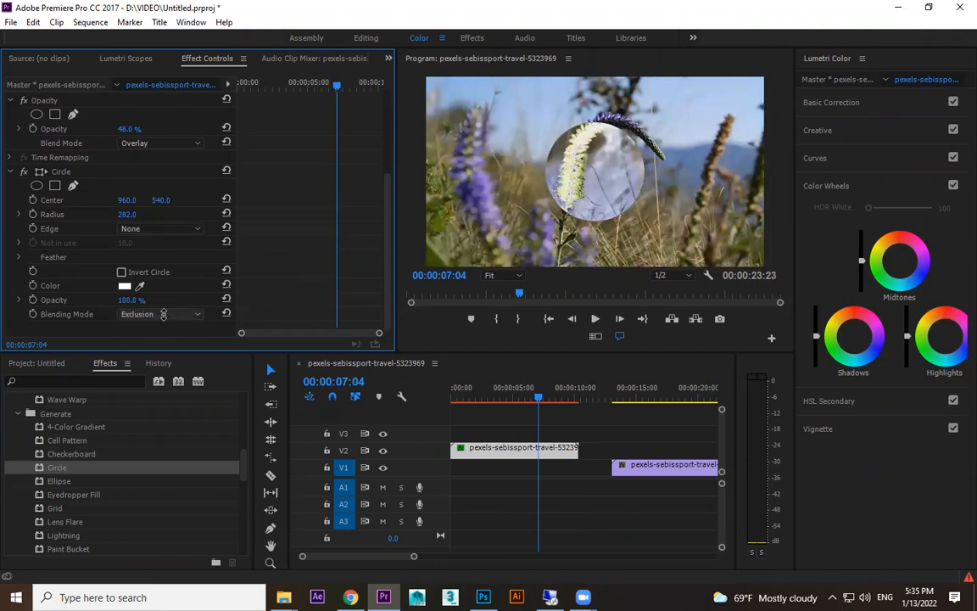
scroll(165, 314, down, 3)
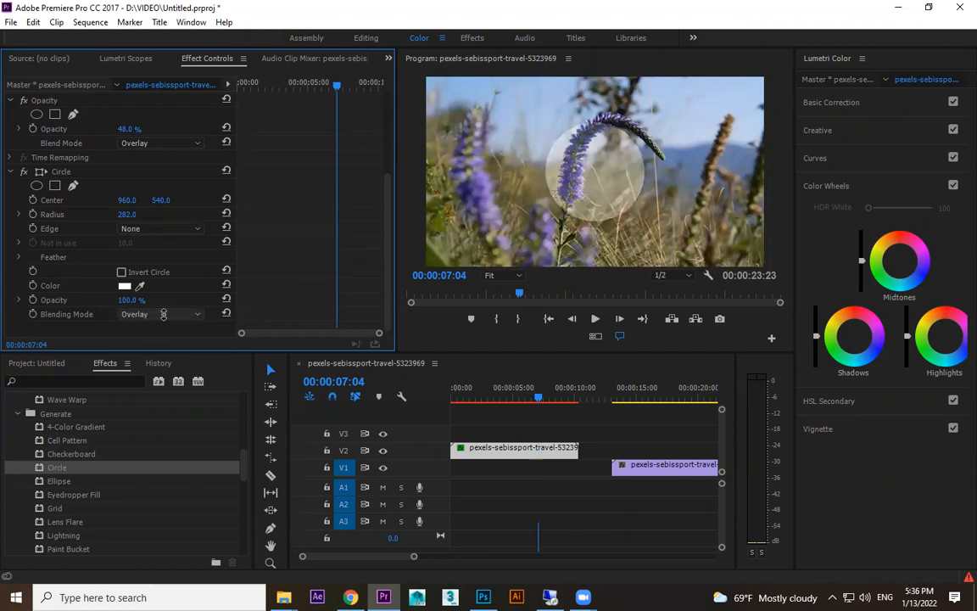
Step: Enlarge the circle's radius to 427 and turn it into a ring using Edge Radius at 334
drag(140, 217, 263, 217)
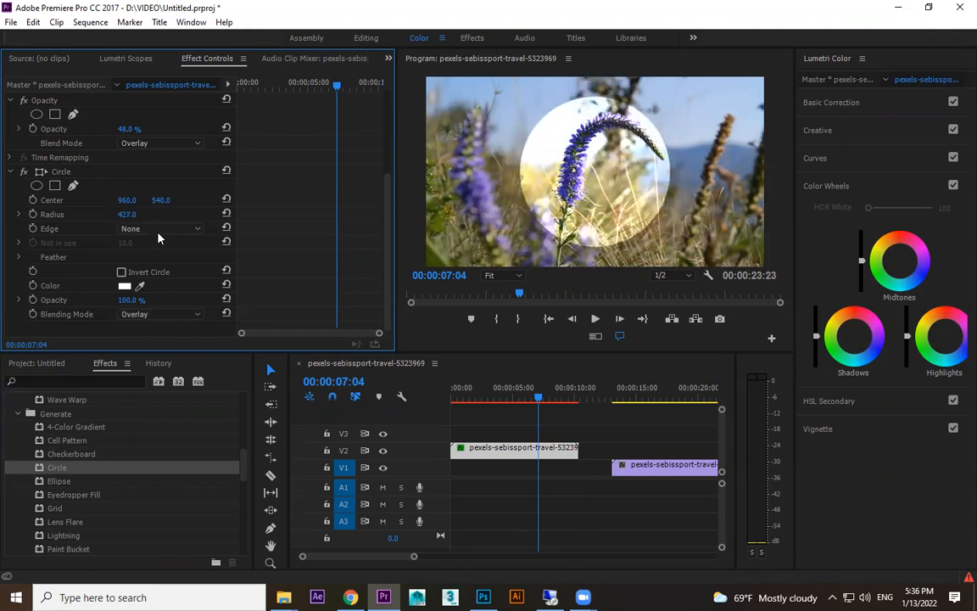
click(162, 228)
click(163, 259)
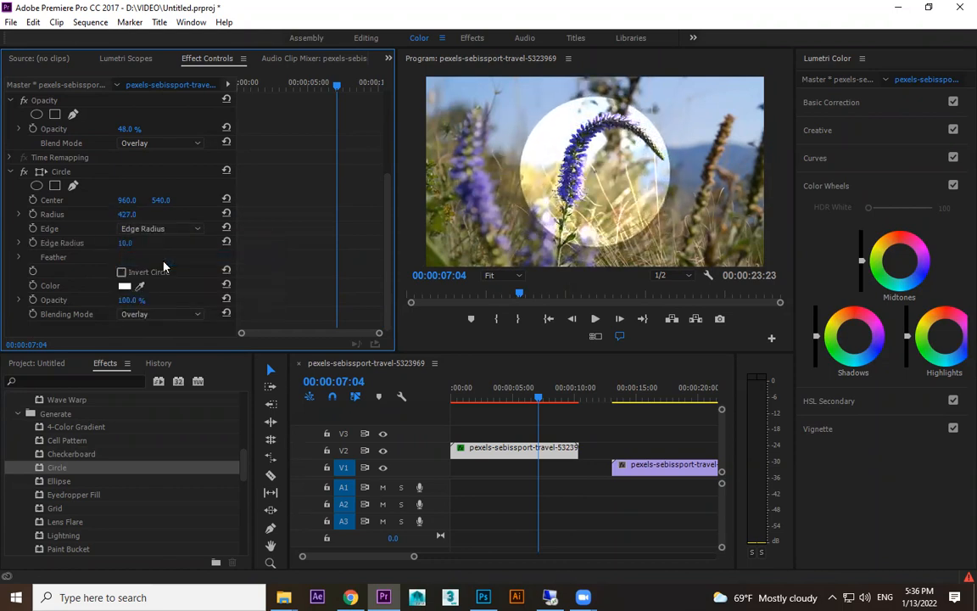
drag(125, 242, 398, 242)
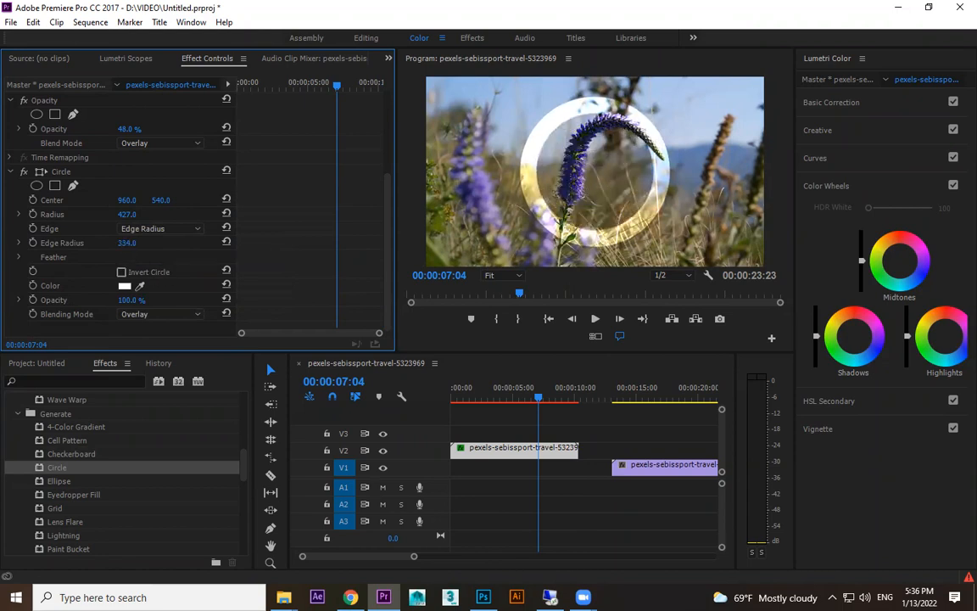
Step: Try the Thickness and Thickness * Radius edges, settle on Thickness & Feather * Radius with thickness 8, and play the clip briefly
click(140, 229)
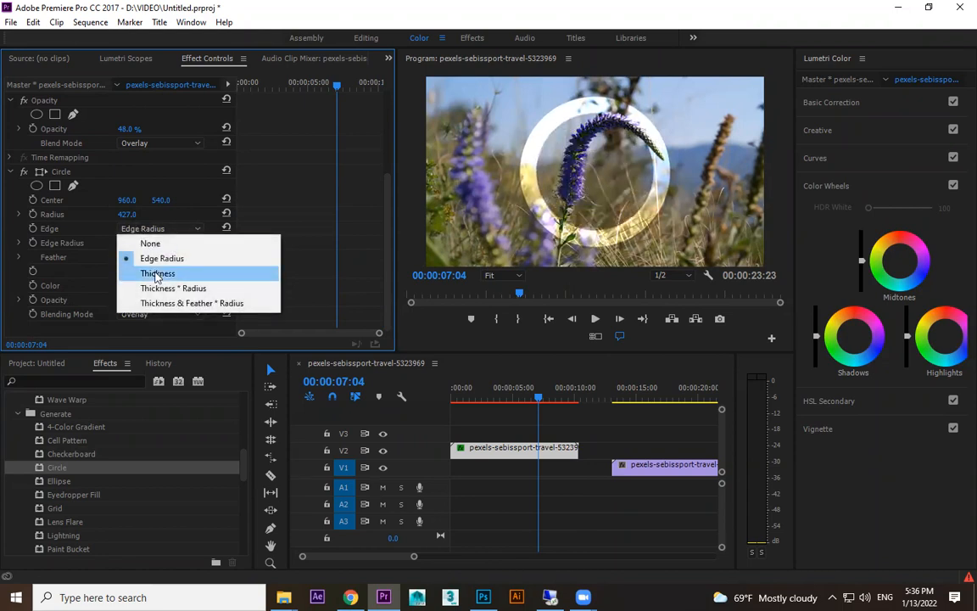
click(155, 269)
click(139, 229)
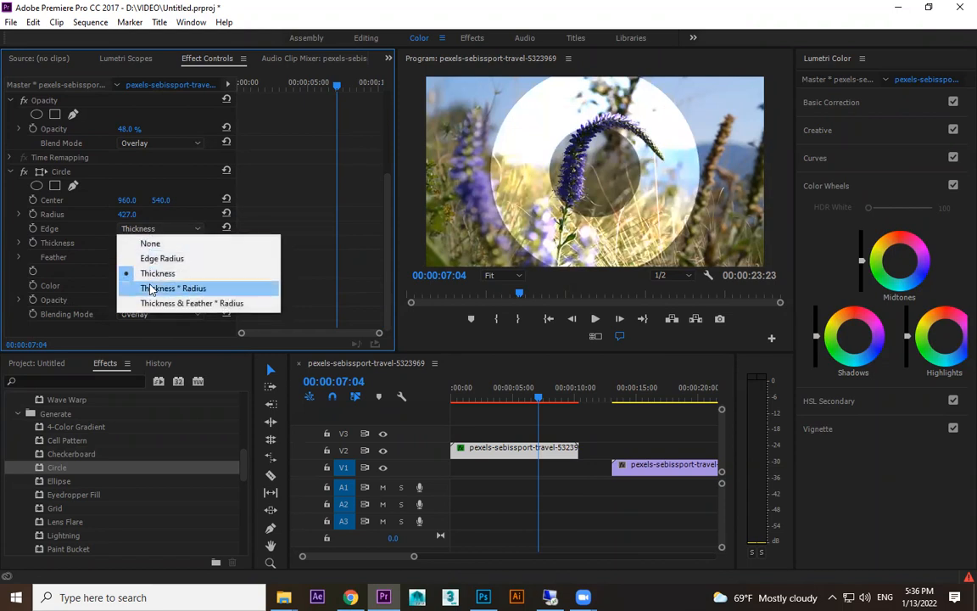
click(157, 288)
click(152, 228)
click(157, 303)
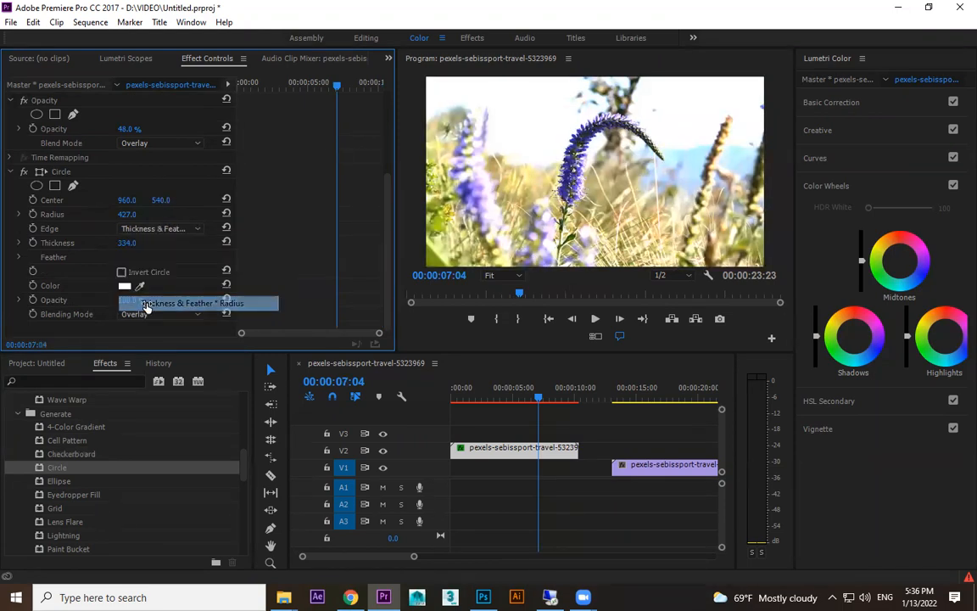
click(153, 230)
click(160, 217)
mouse_move(126, 242)
mouse_down()
mouse_move(2, 243)
mouse_move(133, 244)
mouse_up()
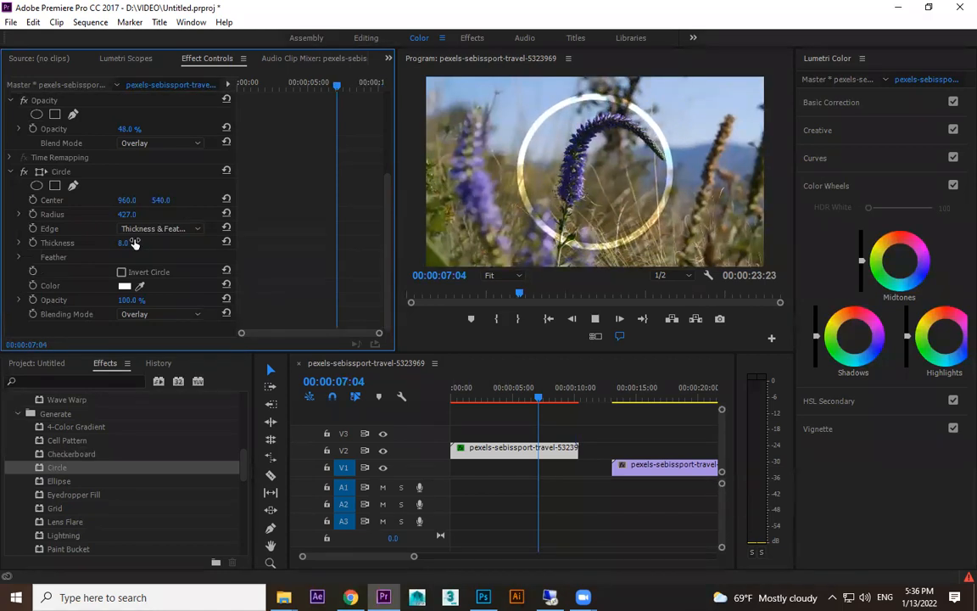
key(space)
Step: Replace the V2 clip's Circle effect with Ellipse, setting its width to 291 and height to 382
click(66, 173)
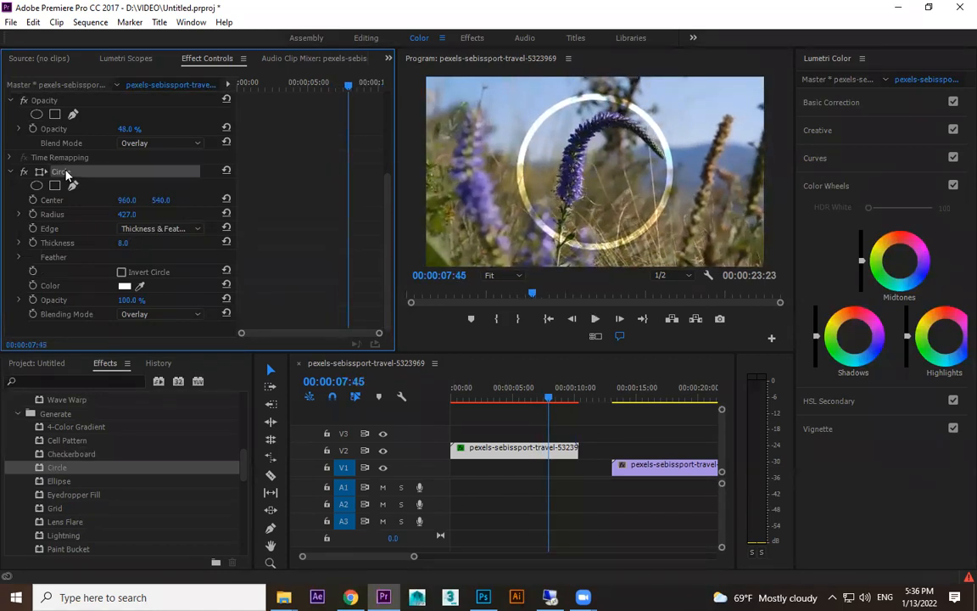
key(Delete)
drag(61, 487, 509, 447)
drag(390, 207, 379, 312)
drag(123, 228, 195, 228)
drag(124, 243, 223, 243)
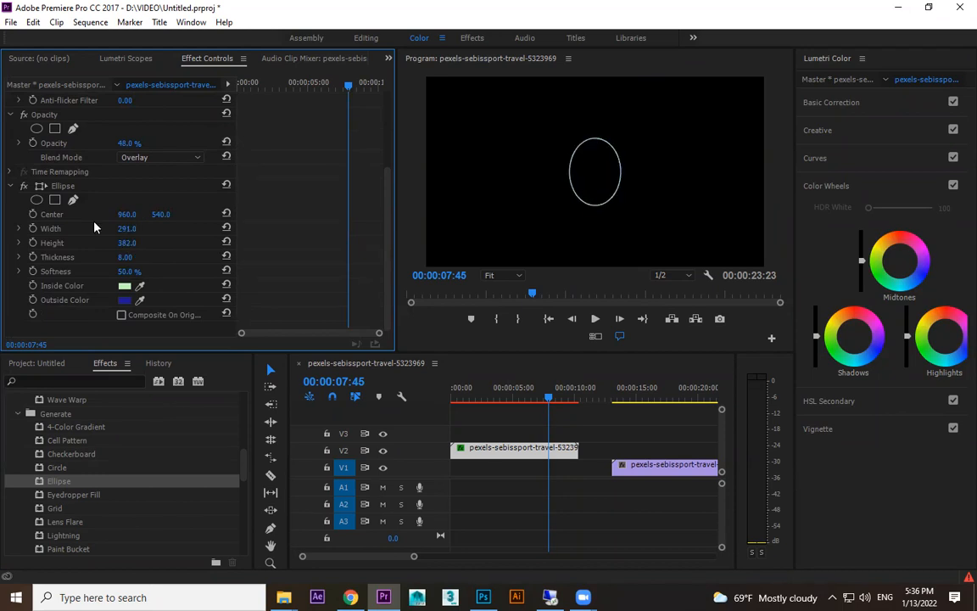
Step: Move the V1 clip back beneath the V2 clip and adjust the Ellipse to width 469 and height 538, changing its softness and center
drag(653, 464, 491, 463)
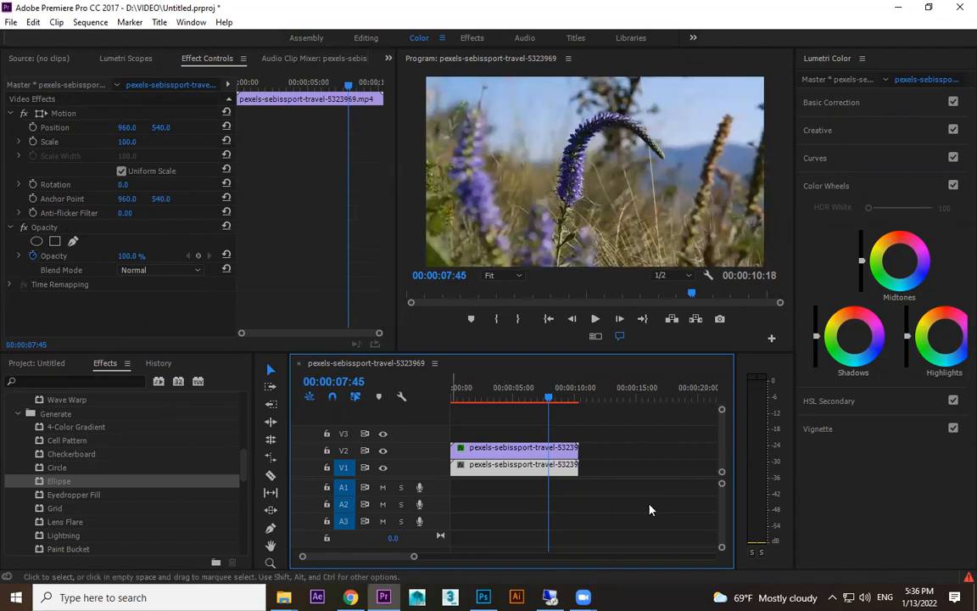
click(554, 452)
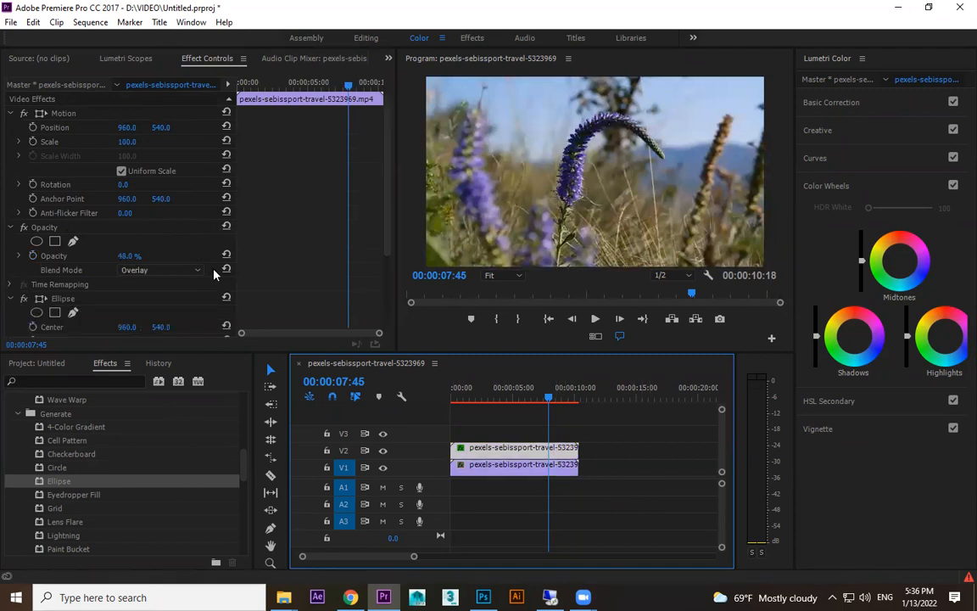
click(66, 303)
scroll(388, 203, down, 3)
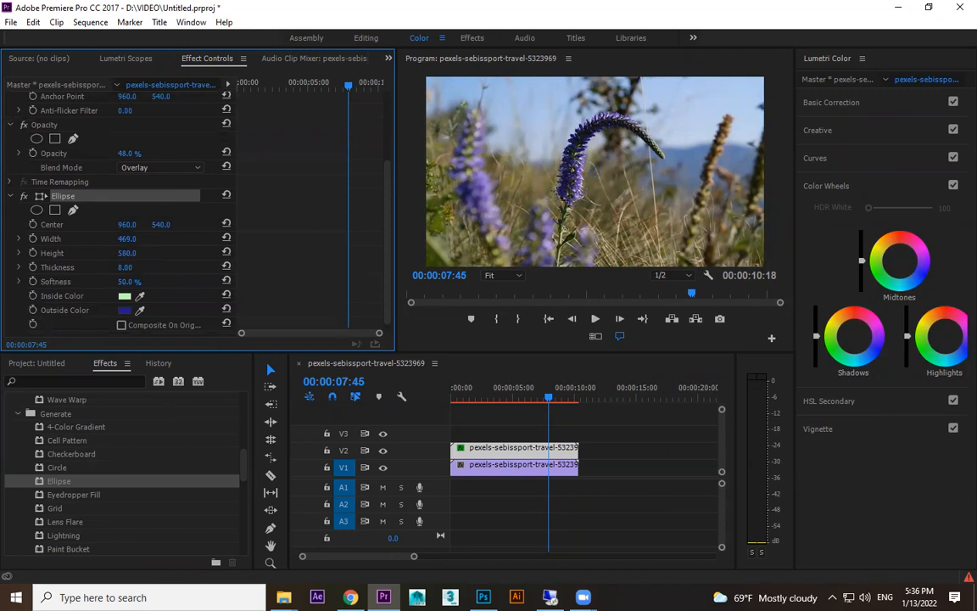
click(174, 285)
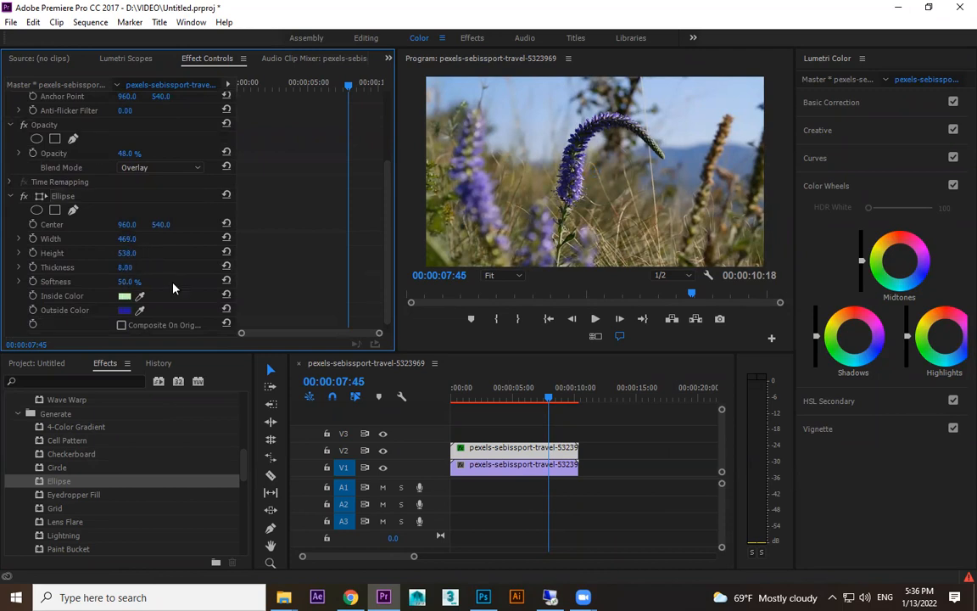
drag(127, 282, 161, 282)
drag(158, 226, 4, 225)
Step: Replace the V2 clip's Ellipse effect with Eyedropper Fill and move the V1 clip later in the timeline, clear of the V2 clip
click(62, 196)
key(Delete)
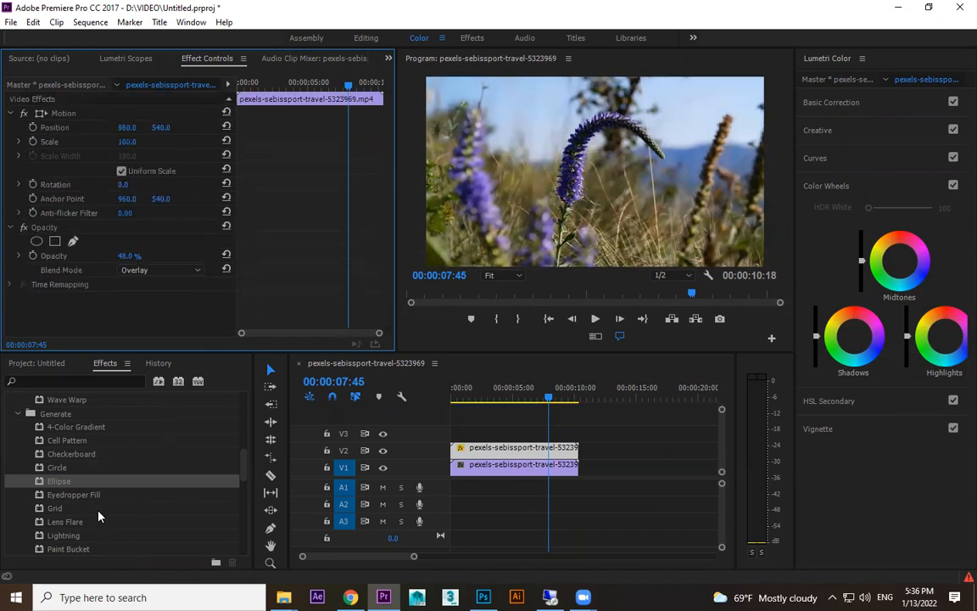
drag(85, 495, 681, 464)
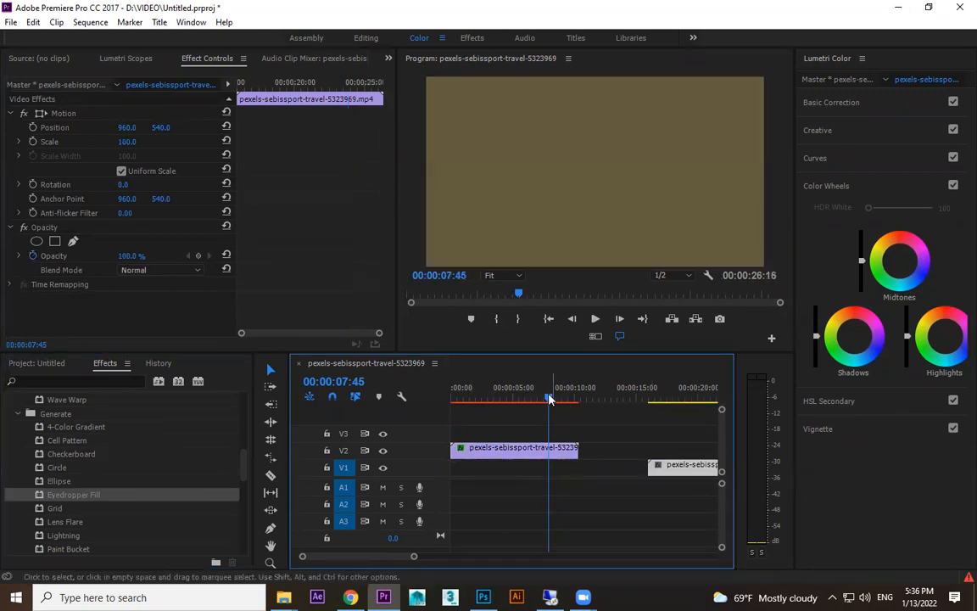
Step: Move the playhead to 00:00:05:35 and set the Eyedropper Fill's horizontal sample point to 1027 on the V2 clip
click(556, 451)
drag(550, 397, 521, 396)
drag(388, 249, 387, 315)
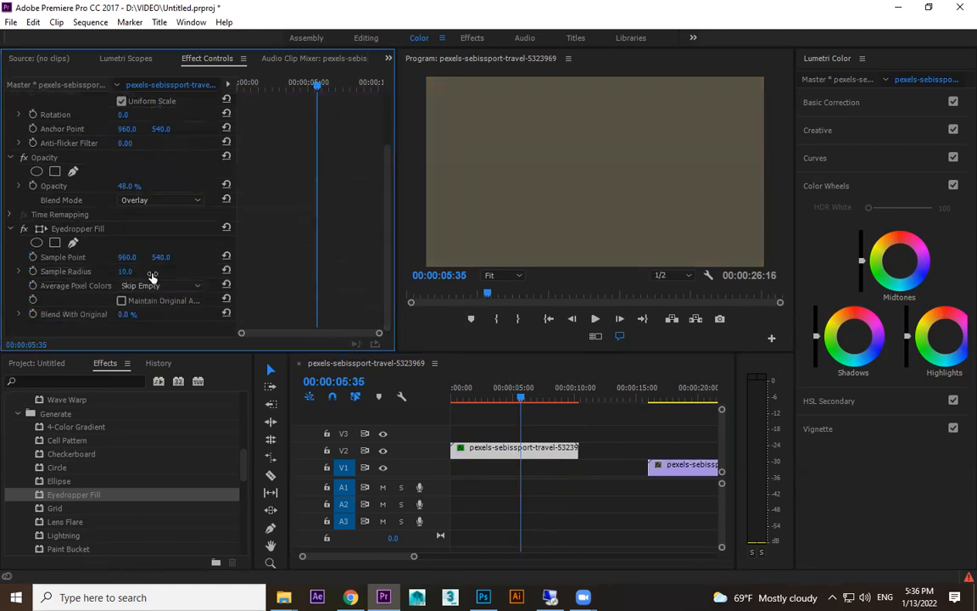
drag(126, 257, 172, 257)
Step: Move the V1 clip back to the start of the sequence on its own track, directly beneath the V2 clip
drag(676, 475, 441, 454)
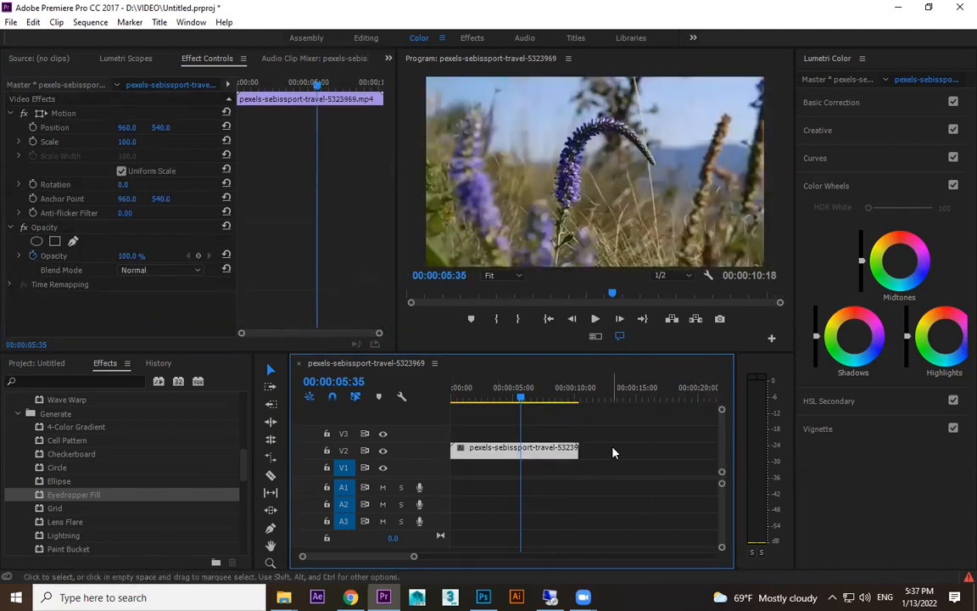
key(ctrl+z)
drag(672, 469, 446, 468)
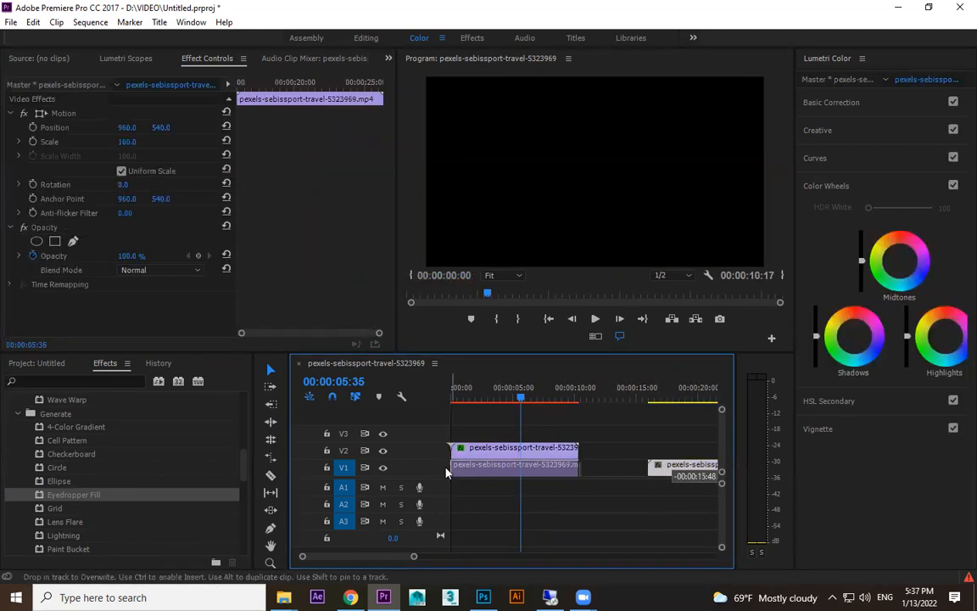
Step: Toggle the V2 clip's Eyedropper Fill off and on to compare the picture with and without it
click(542, 447)
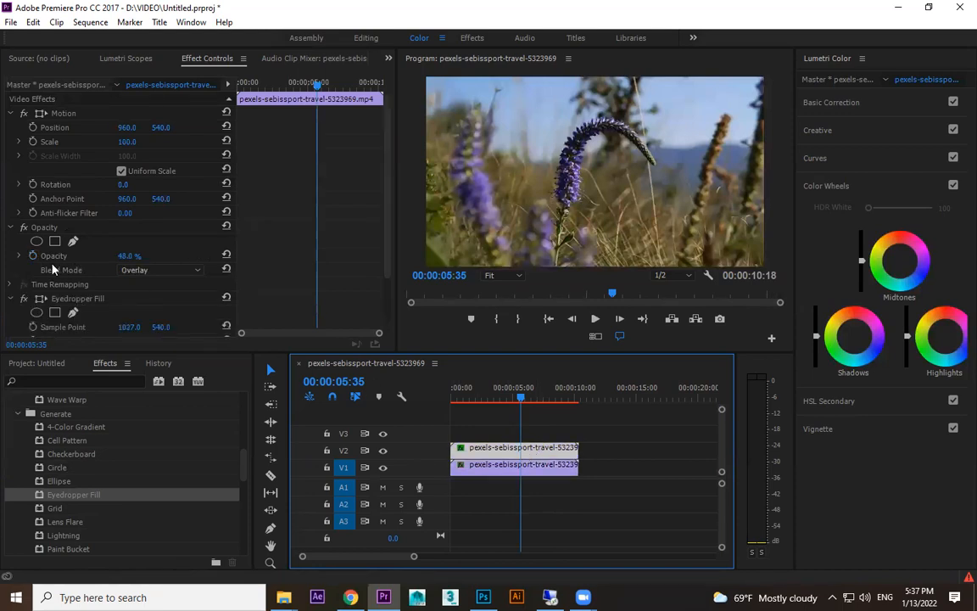
click(24, 299)
click(23, 299)
click(24, 299)
click(23, 298)
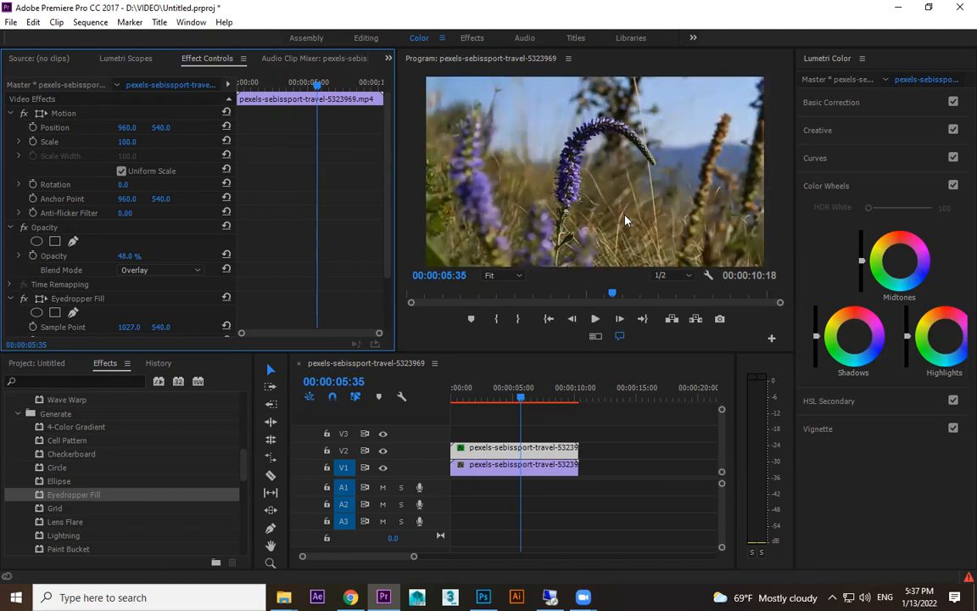
Step: Try the All option for the Eyedropper Fill's Average Pixel Colors and change it to All Premultiplied
click(101, 297)
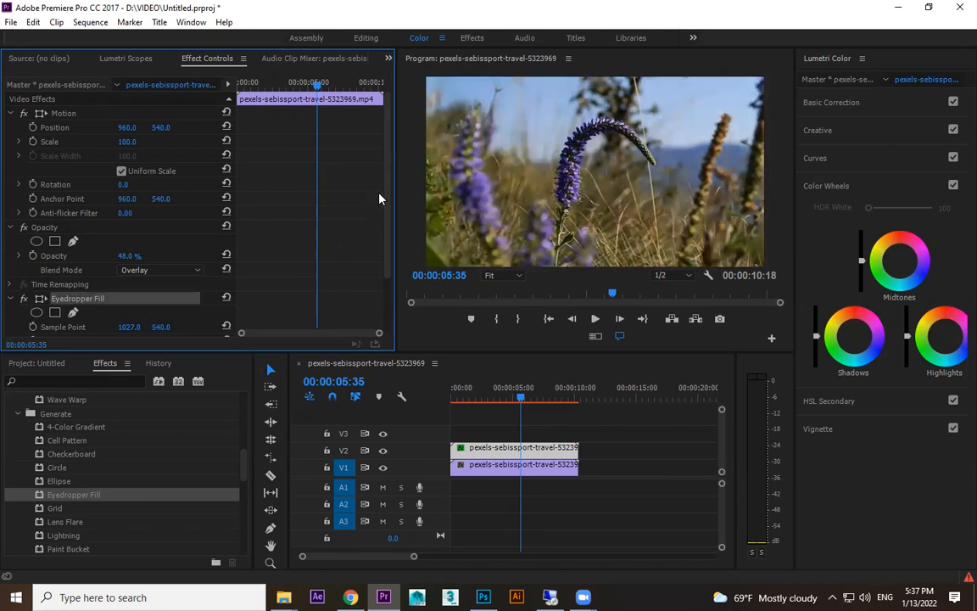
scroll(379, 246, down, 3)
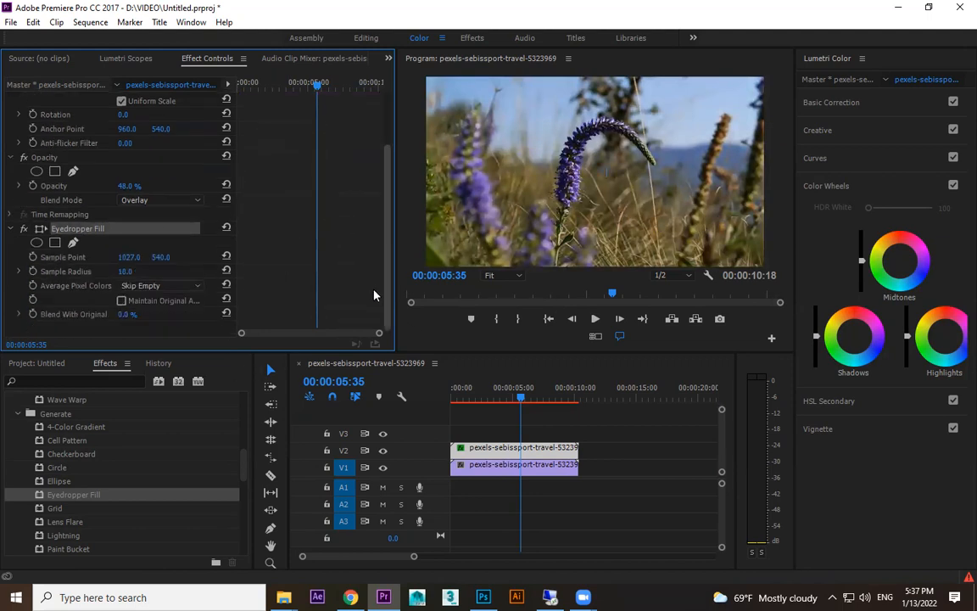
click(144, 288)
click(148, 314)
click(161, 287)
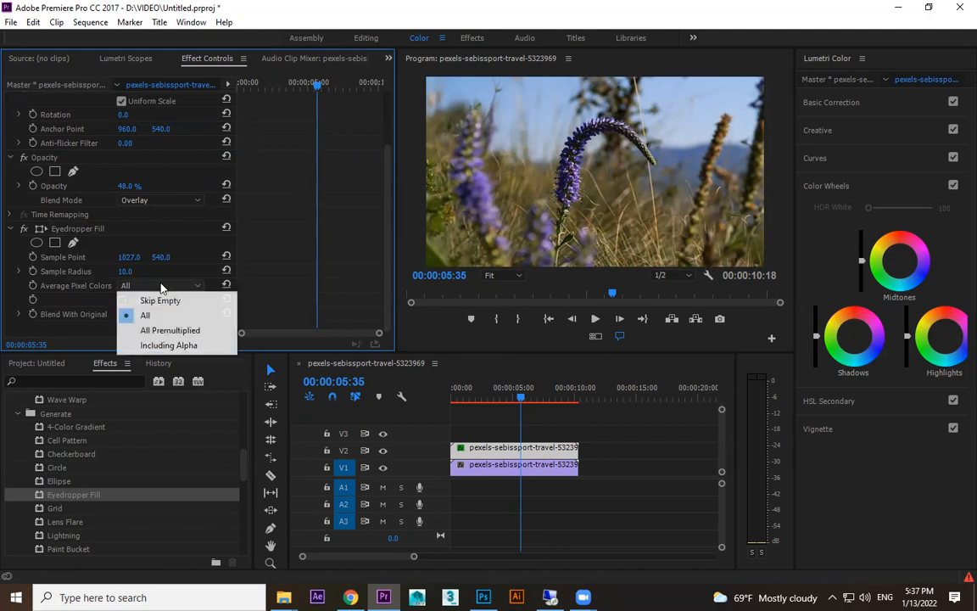
click(169, 329)
Step: Delete the Eyedropper Fill effect from the V2 clip
click(517, 447)
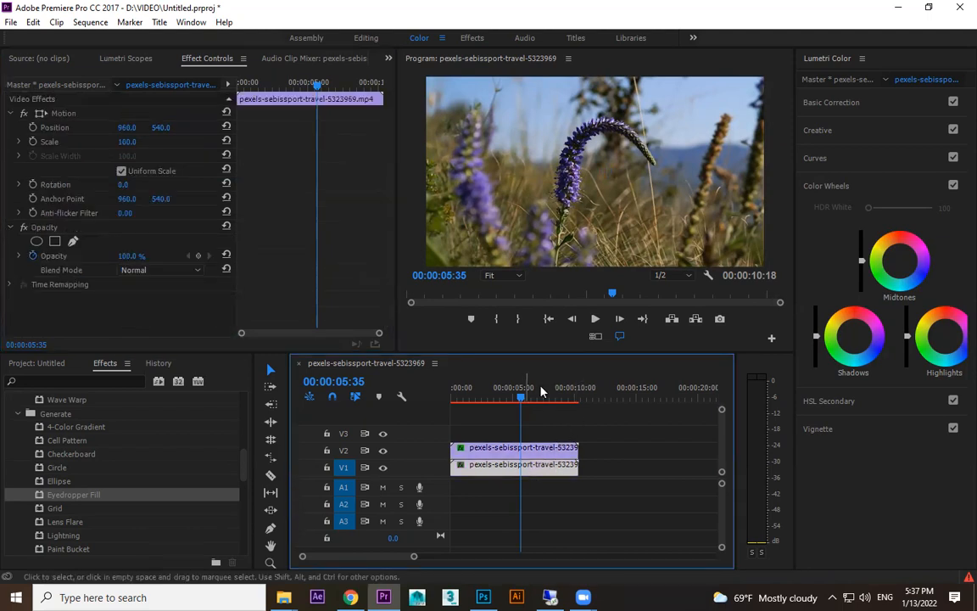
click(523, 451)
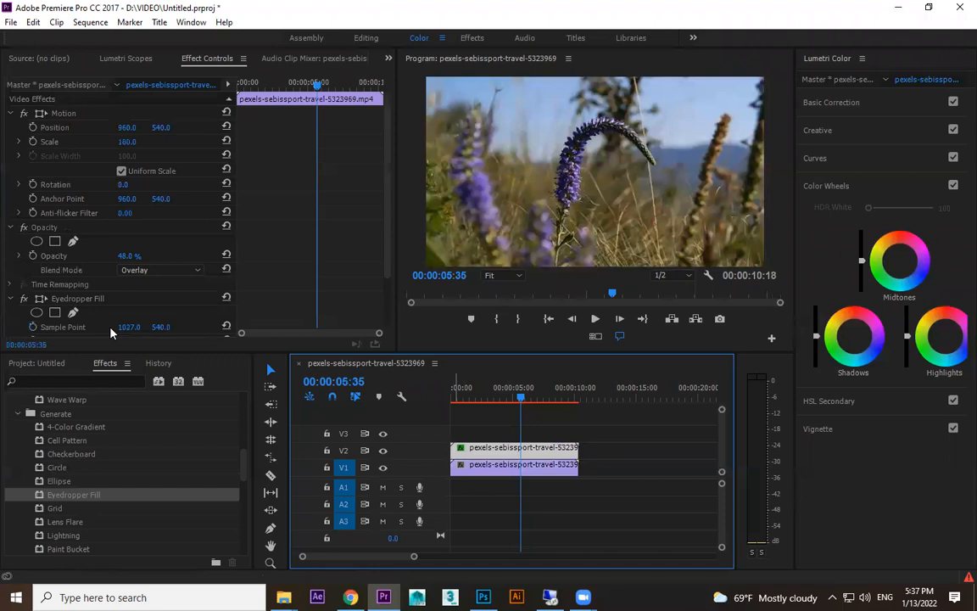
click(78, 299)
key(Delete)
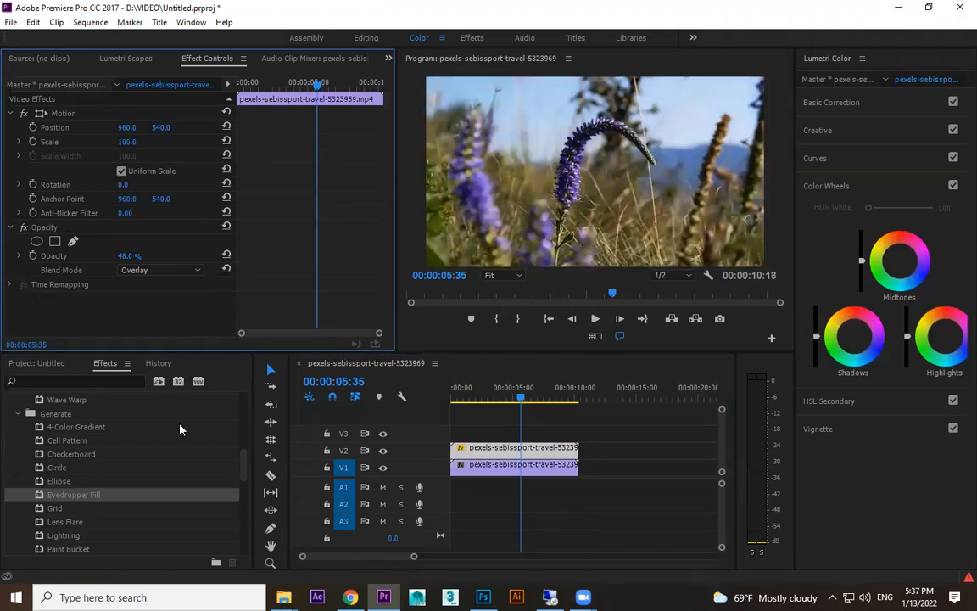
Step: Move the V1 clip to about 16 seconds, clear of the V2 clip, and apply the Grid effect to the V2 clip
drag(476, 474, 678, 471)
click(507, 450)
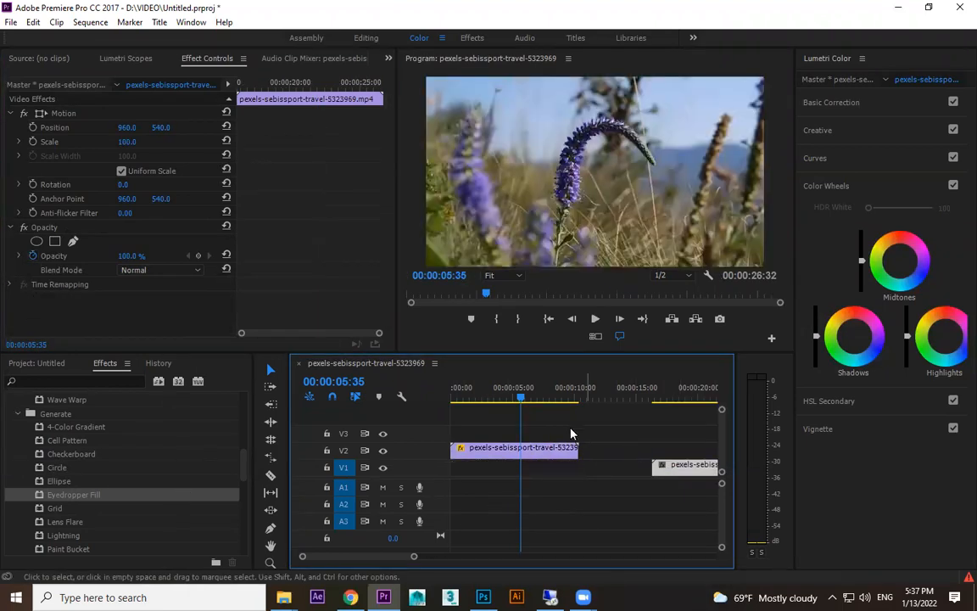
drag(54, 508, 496, 449)
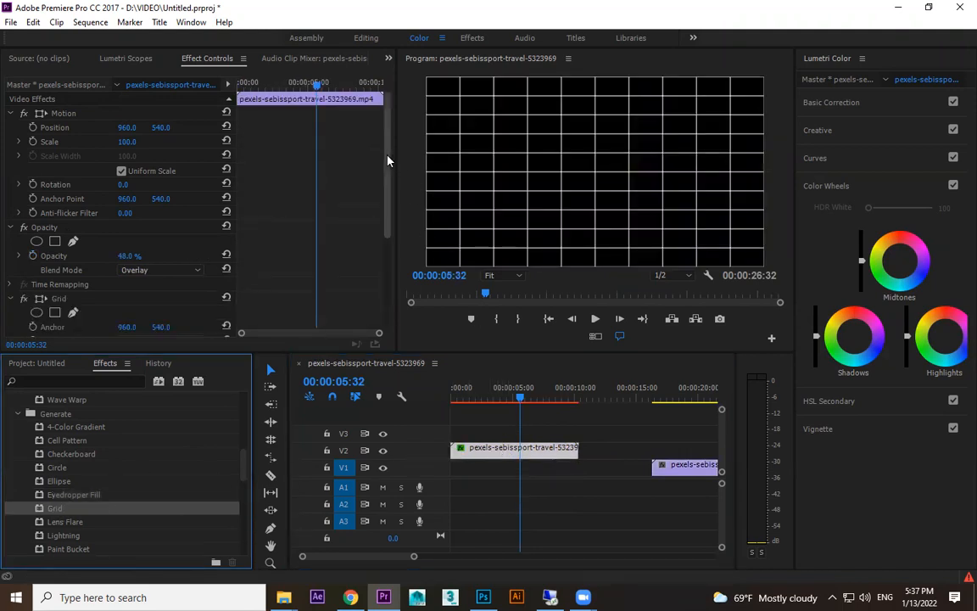
Step: Set the V2 clip's Grid Corner values to 1201.0 and 686.0 to widen the grid spacing
scroll(385, 204, down, 5)
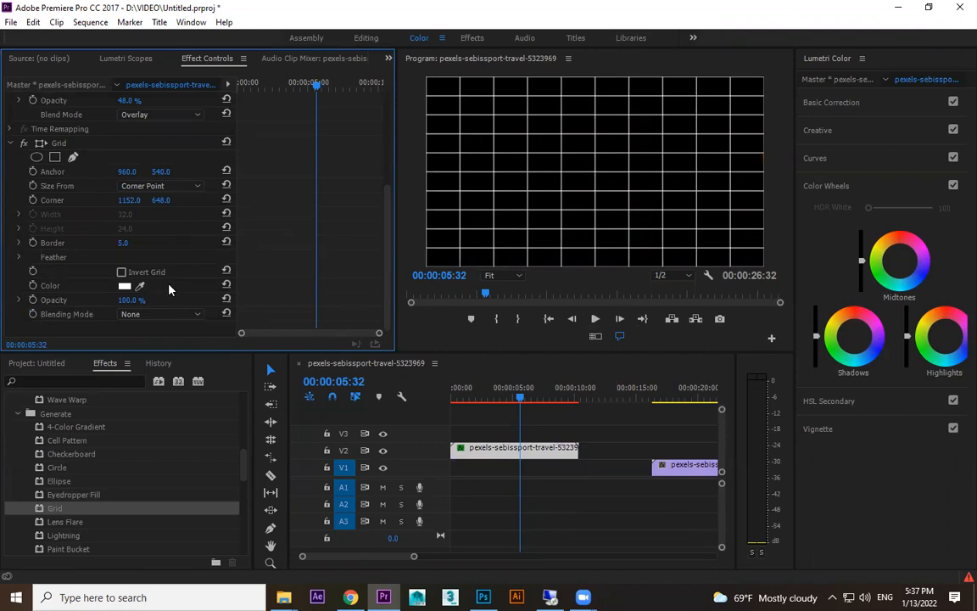
drag(161, 200, 193, 200)
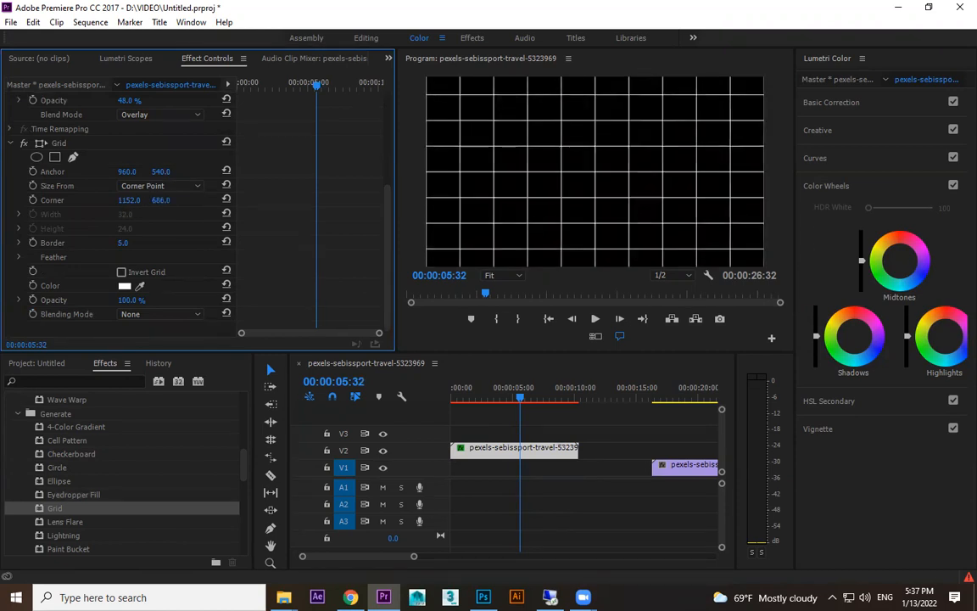
Step: Try the Grid's Width Slider and Width & Height Sliders sizing, return to Corner Point, and toggle Invert Grid on and off
click(161, 186)
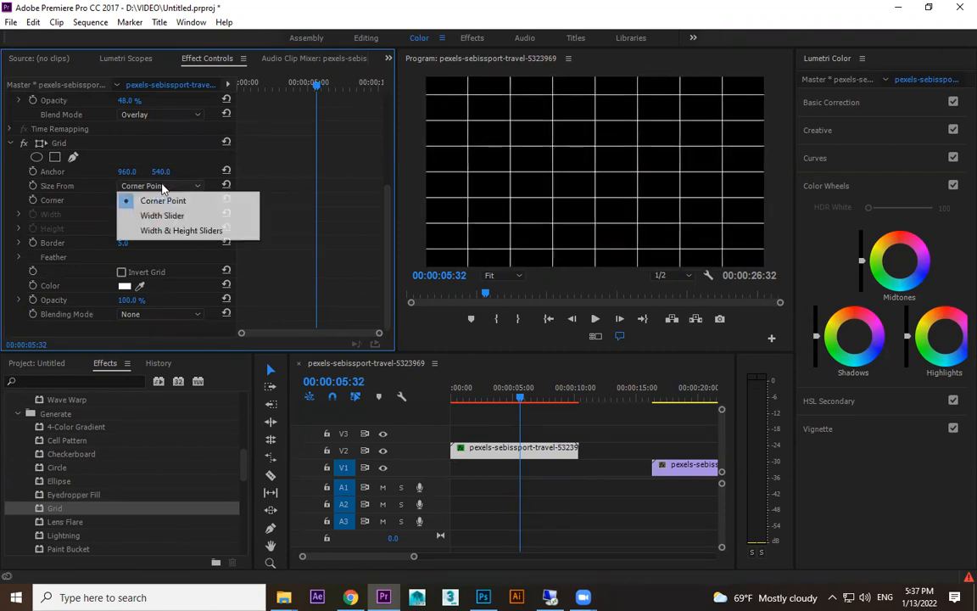
click(161, 215)
click(161, 185)
click(180, 231)
click(157, 186)
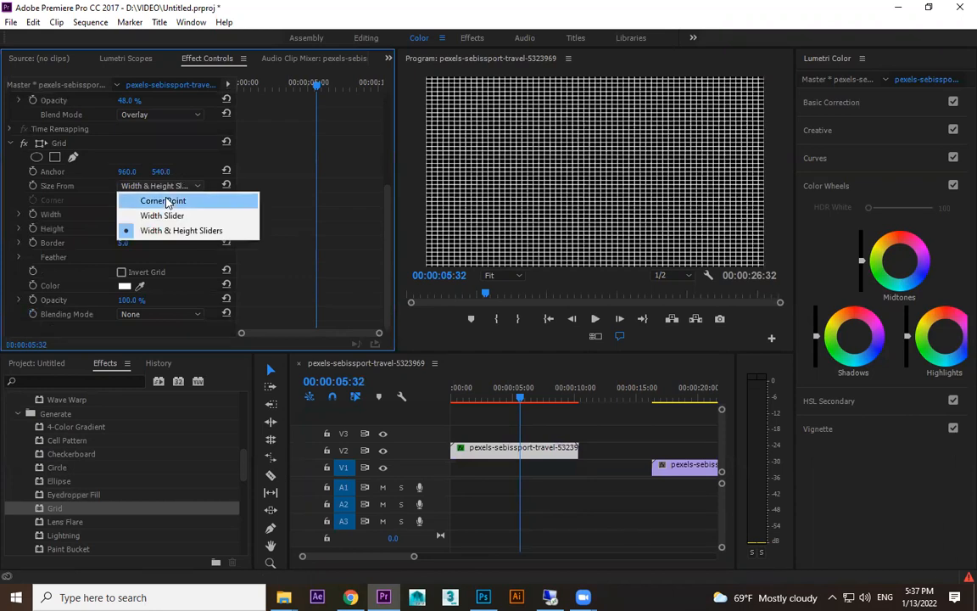
click(166, 201)
click(122, 272)
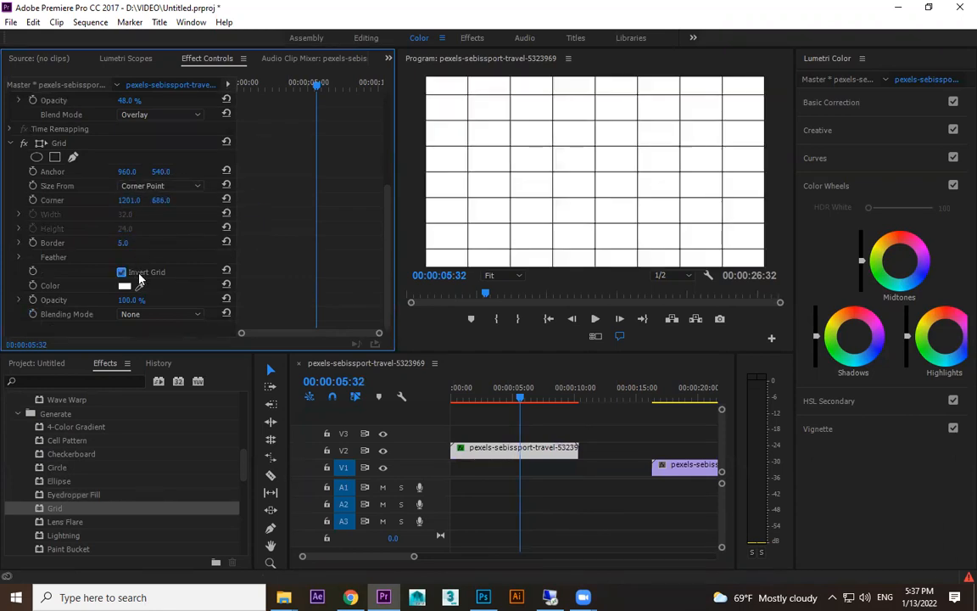
click(122, 272)
Step: Set the Grid effect's Blending Mode to Overlay so the lines blend with the flower picture
click(137, 315)
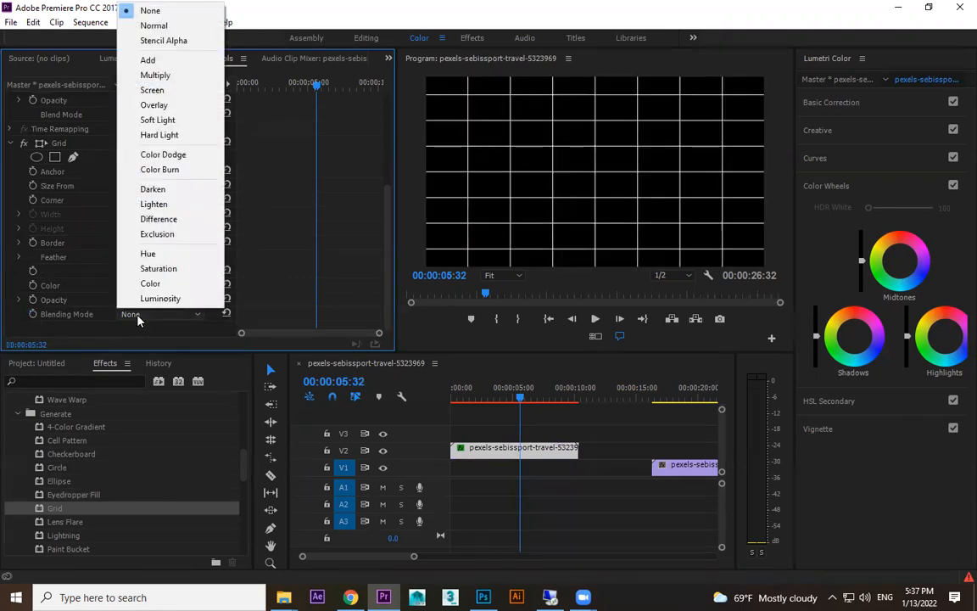
click(164, 90)
scroll(164, 315, down, 2)
scroll(163, 315, up, 1)
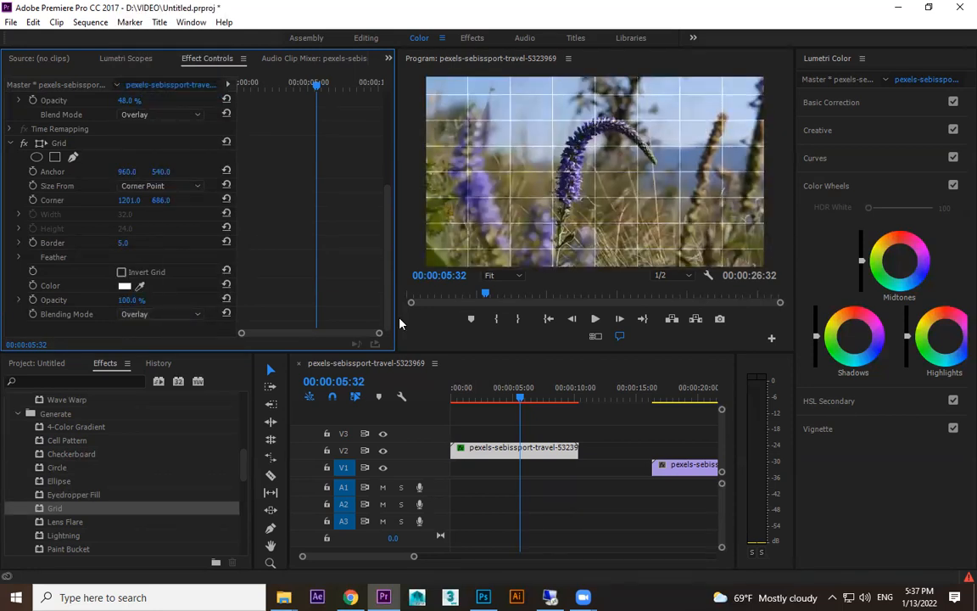
Step: Play the V2 clip from near its start to preview the grid, and set the Grid's Border to 2.0
click(469, 398)
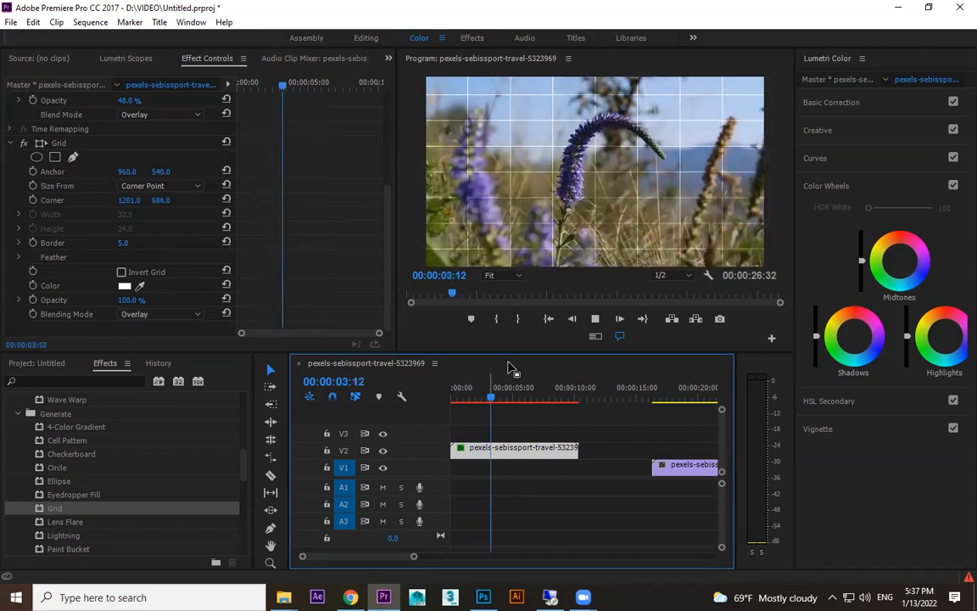
key(space)
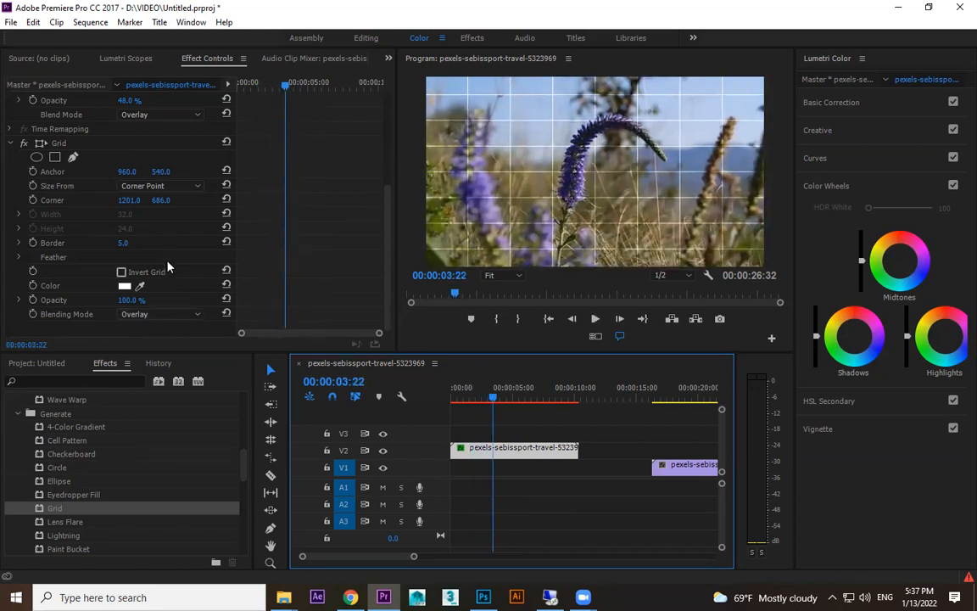
mouse_move(124, 243)
mouse_down()
mouse_move(152, 243)
mouse_move(108, 243)
mouse_up()
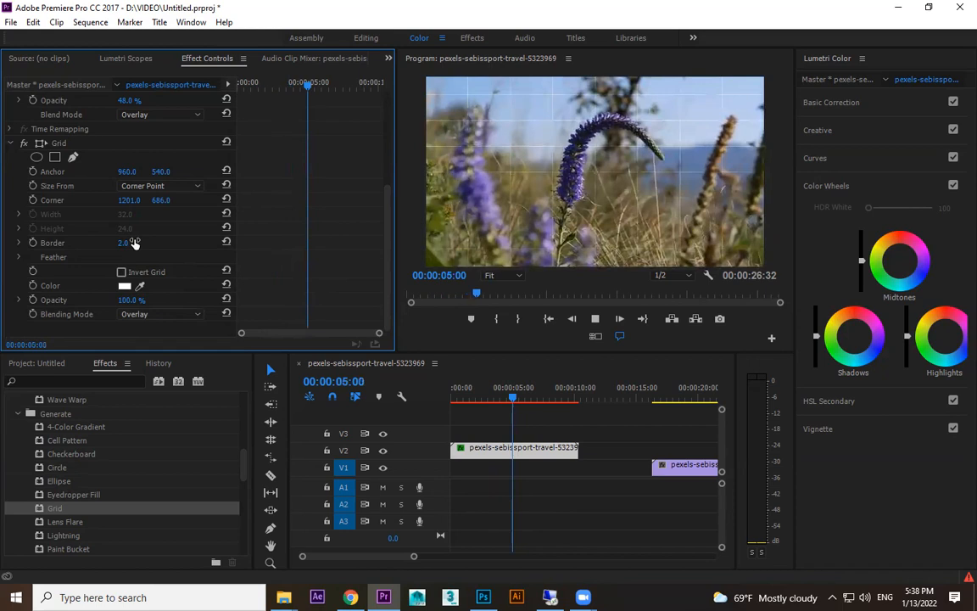
key(space)
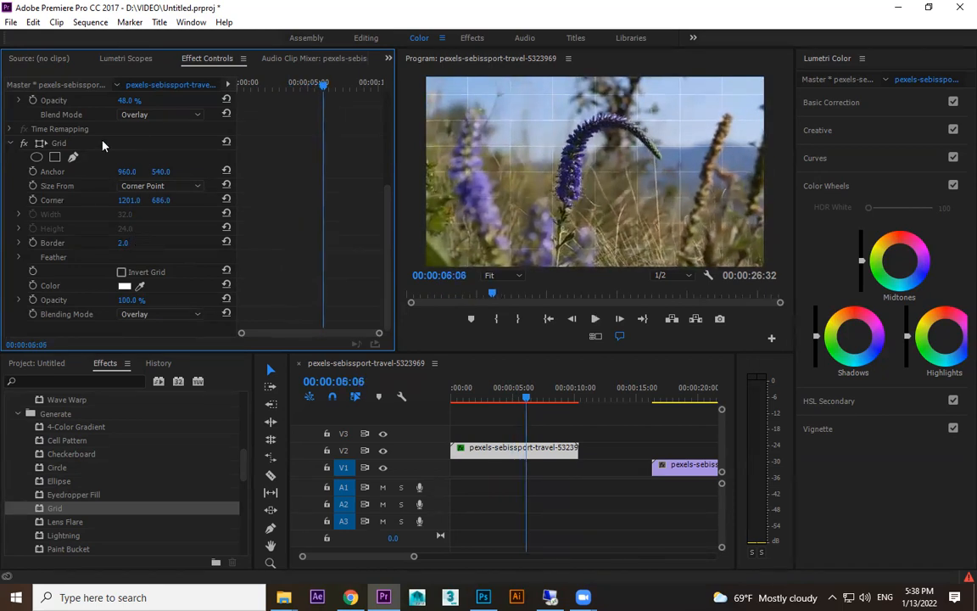
Step: Delete the Grid effect from the V2 clip
click(60, 146)
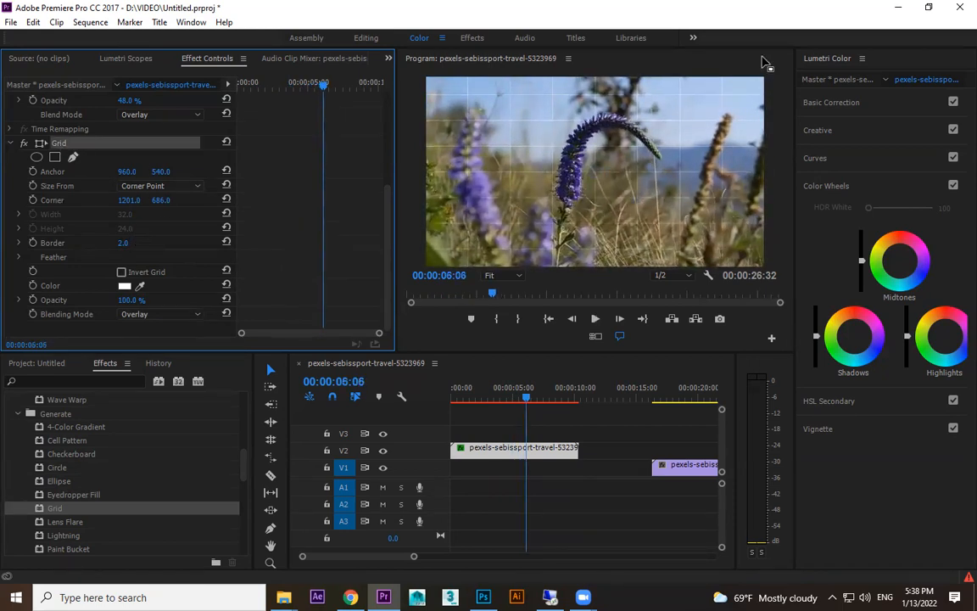
key(Delete)
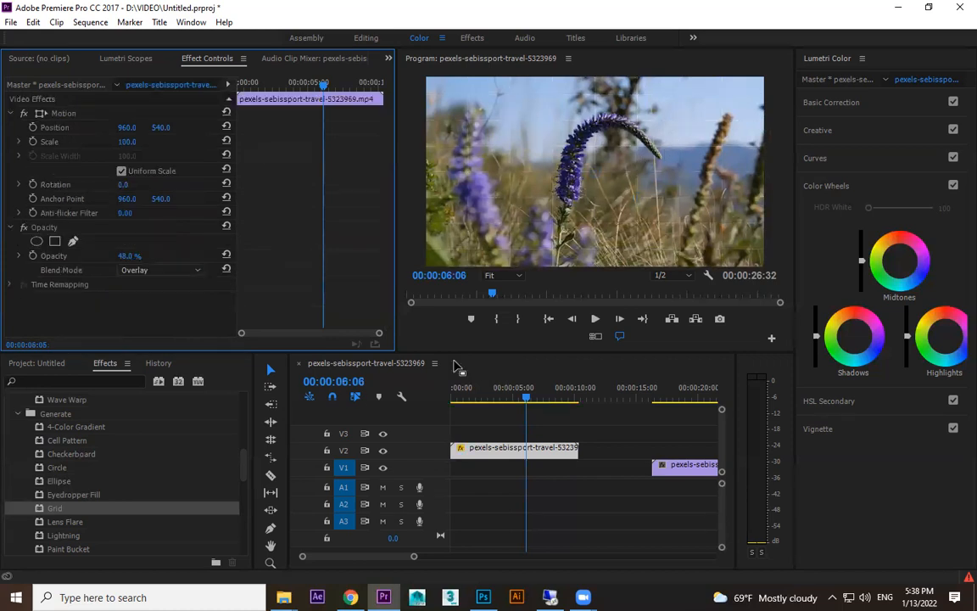
scroll(134, 520, down, 1)
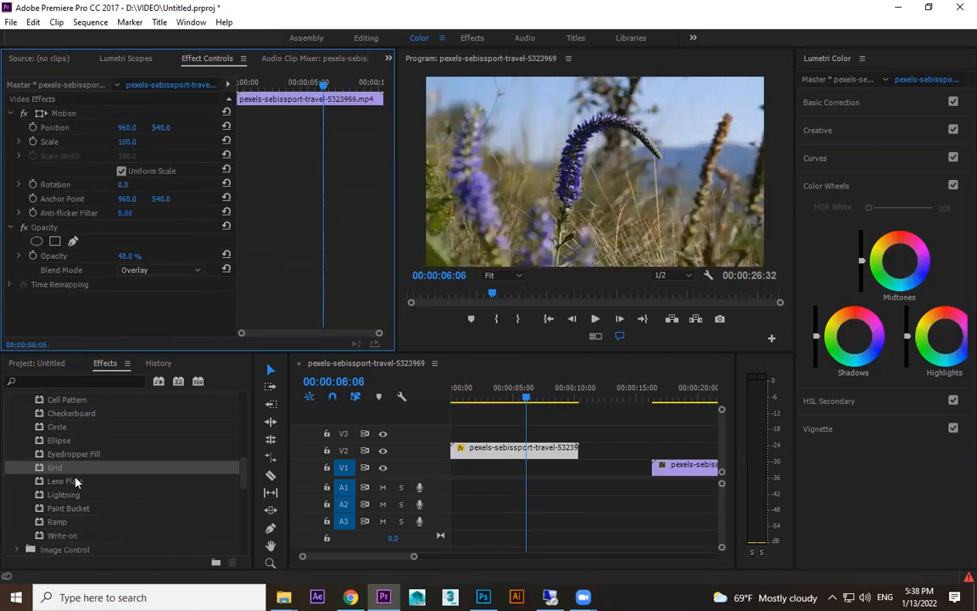
Step: Zoom out the timeline to make room after the flower clips and show the project's media list
click(578, 395)
key(minus)
key(minus)
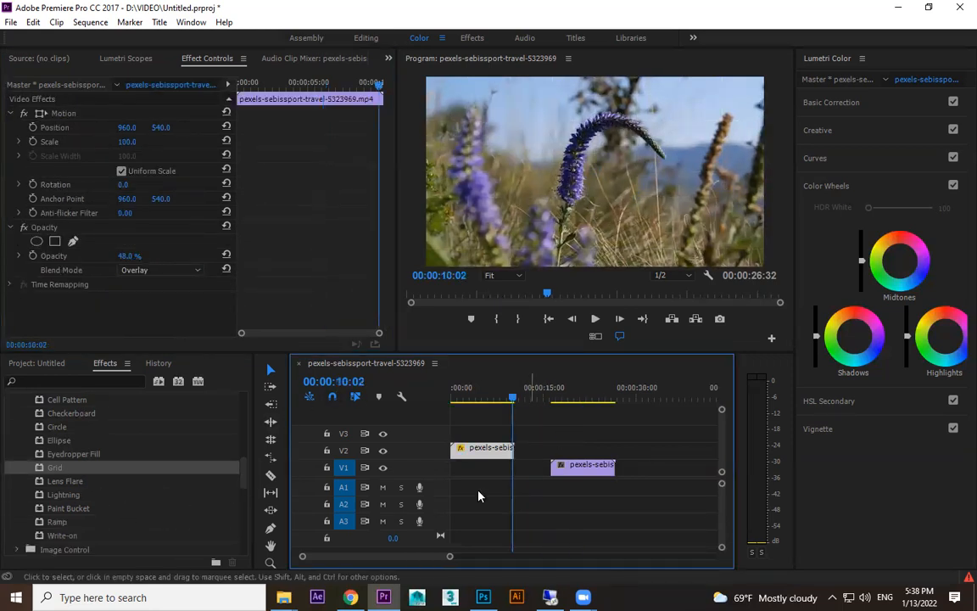
click(49, 364)
drag(67, 470, 564, 466)
click(577, 394)
drag(577, 395, 576, 394)
drag(598, 429, 580, 470)
key(Delete)
Step: Place Pexels Videos 1854202 (1).mp4 on V1 after the flower clips and set its Scale to 153.0 to fill the frame
drag(80, 437, 570, 467)
click(609, 399)
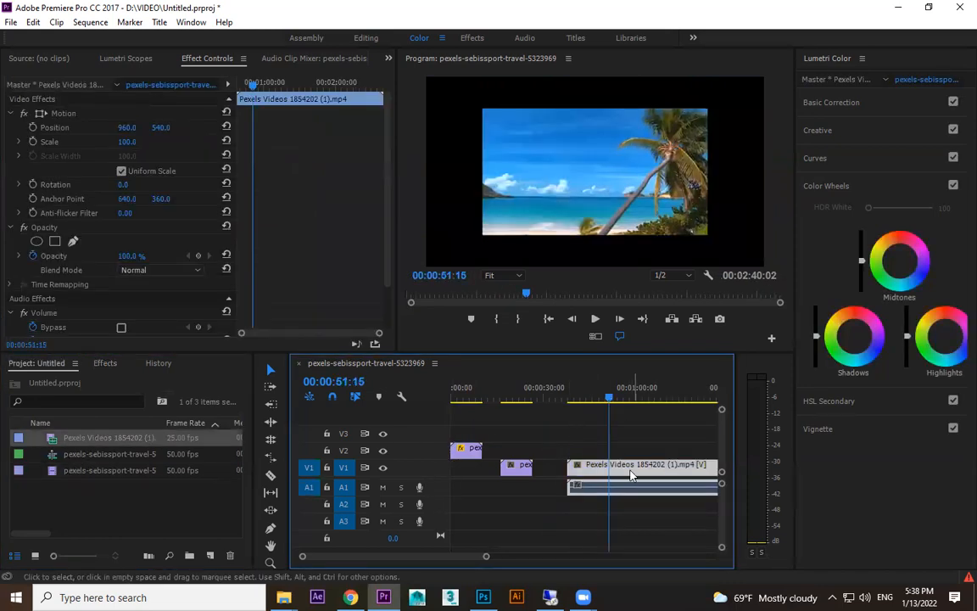
drag(122, 140, 102, 352)
Step: Apply the Lens Flare effect to the beach clip and move the flare center to the sky's upper-left corner, about 35, 52
click(105, 362)
drag(65, 481, 594, 464)
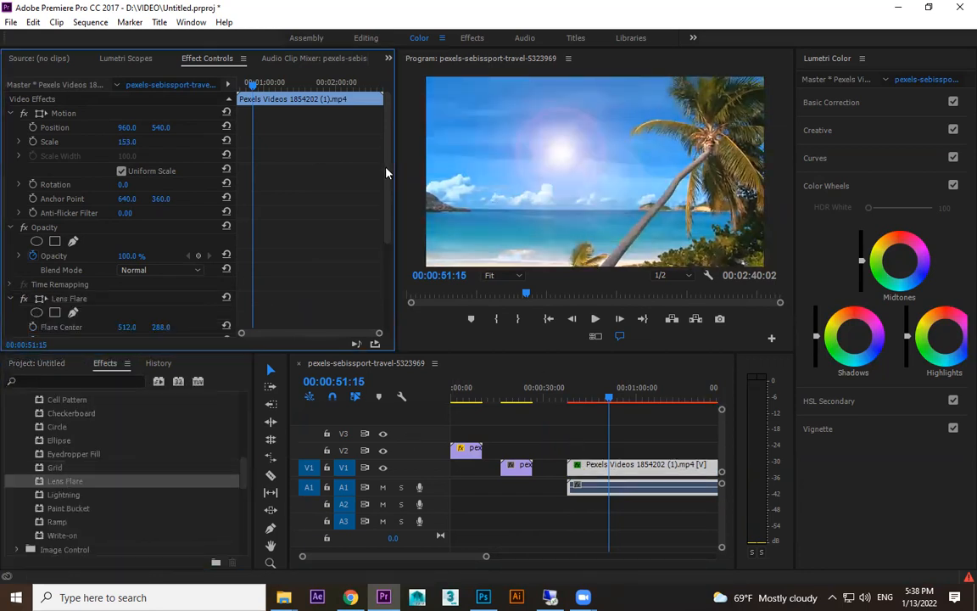
scroll(386, 263, down, 5)
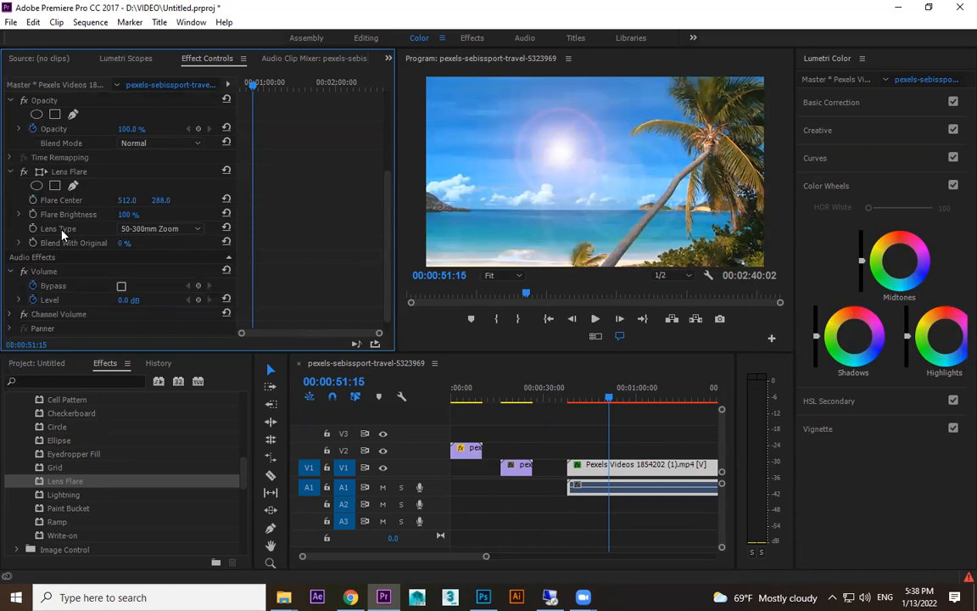
click(78, 173)
drag(561, 152, 389, 79)
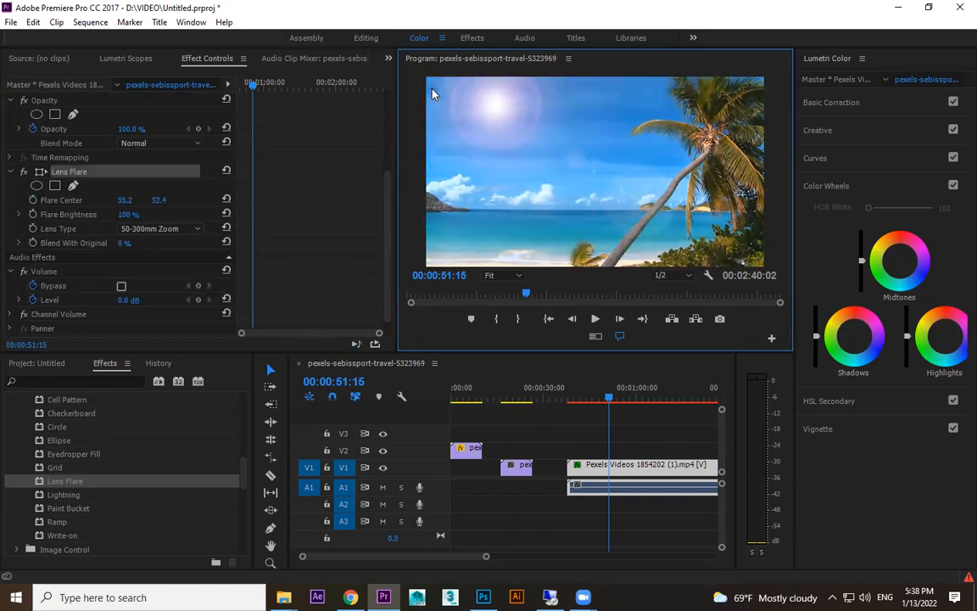
Step: Try other lens types including 35mm Prime, move the flare center to about 219, 181, and return to 50-300mm Zoom
click(151, 229)
click(156, 261)
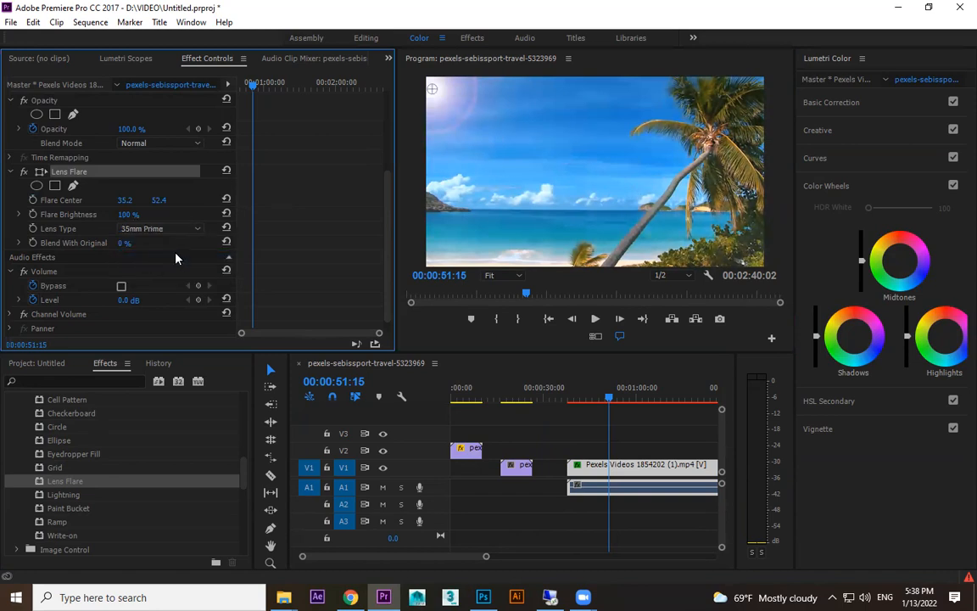
drag(436, 100, 477, 134)
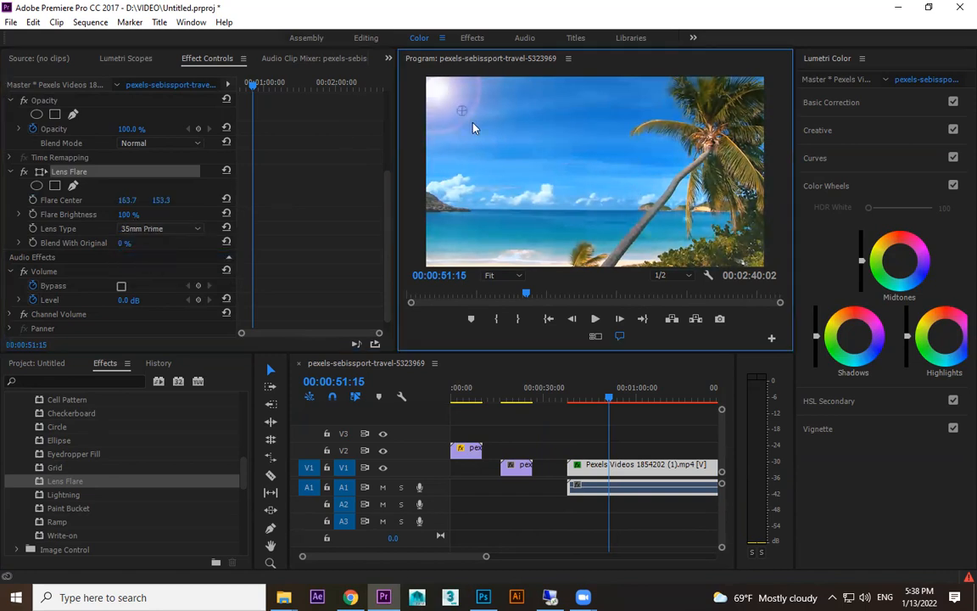
click(148, 229)
click(152, 271)
click(164, 229)
click(149, 242)
Step: Try different Flare Brightness levels, settle on 116 %, and play the beach clip to preview the flare
drag(130, 205, 6, 204)
drag(127, 215, 236, 218)
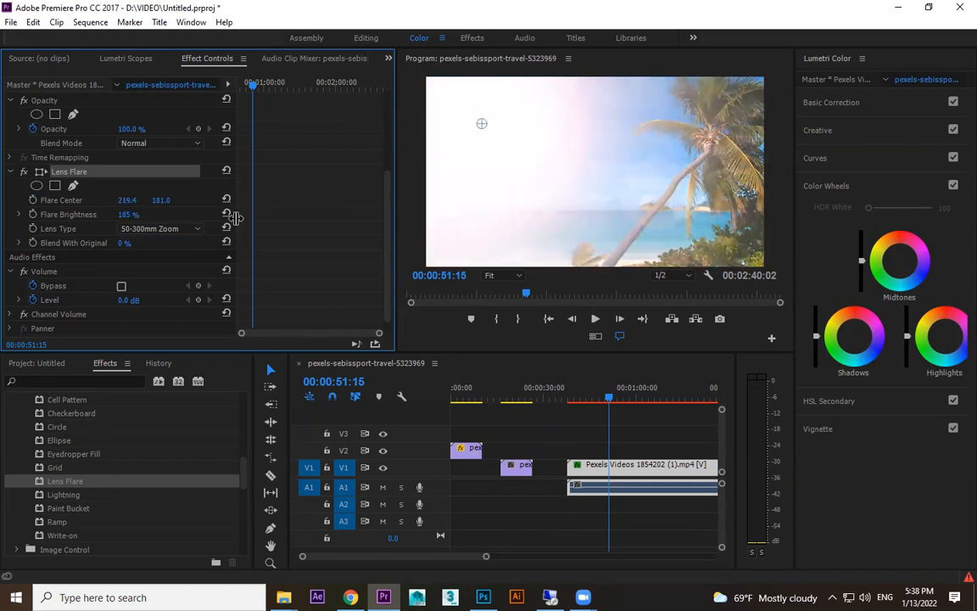
drag(126, 216, 85, 215)
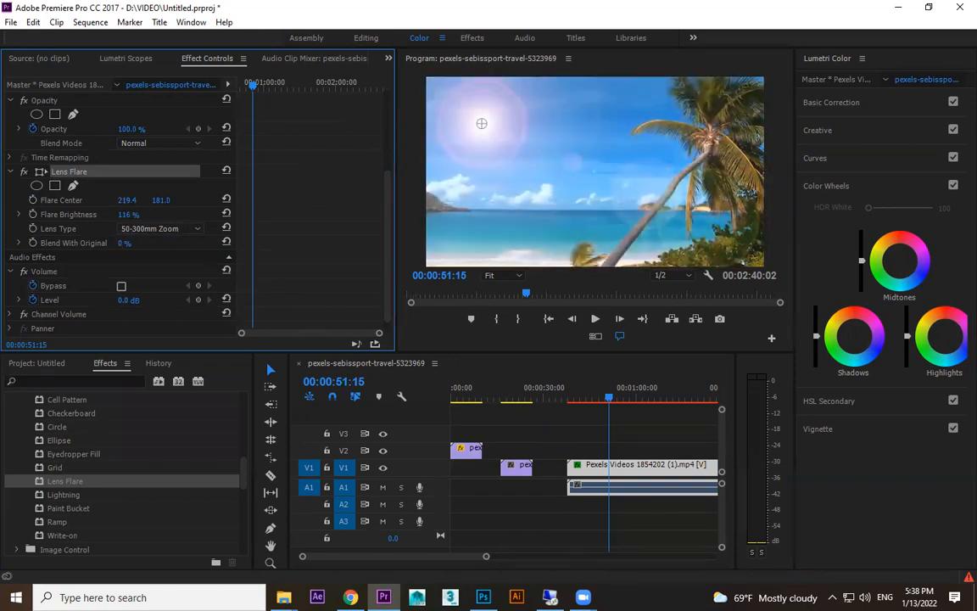
key(space)
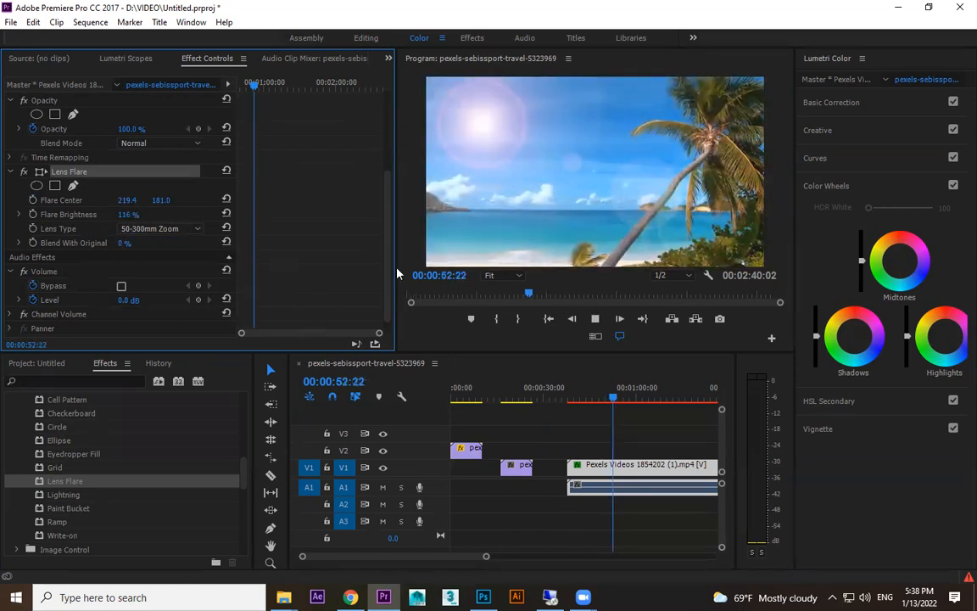
key(space)
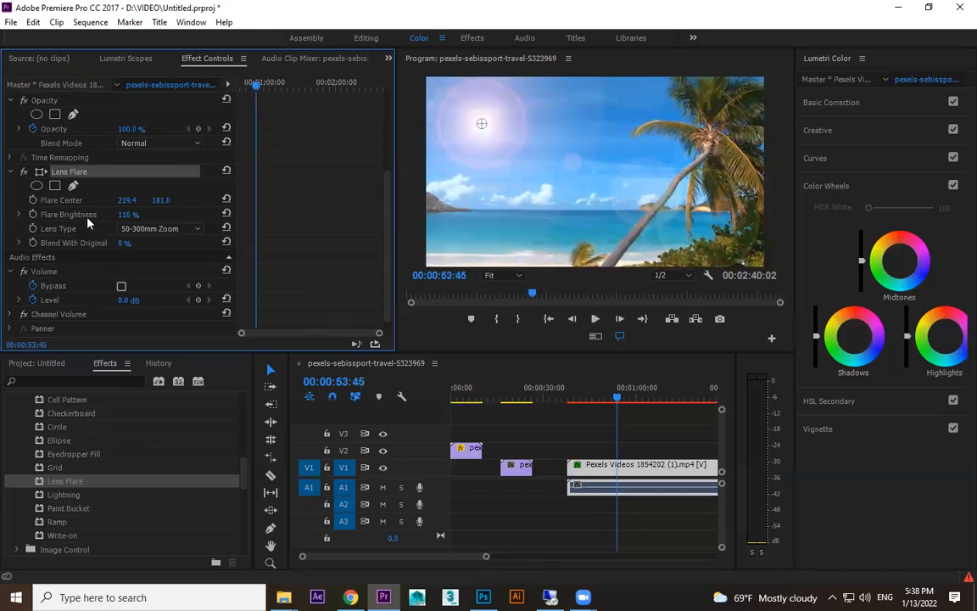
Step: Delete the Lens Flare from the beach clip and apply the Lightning effect in its place
key(Delete)
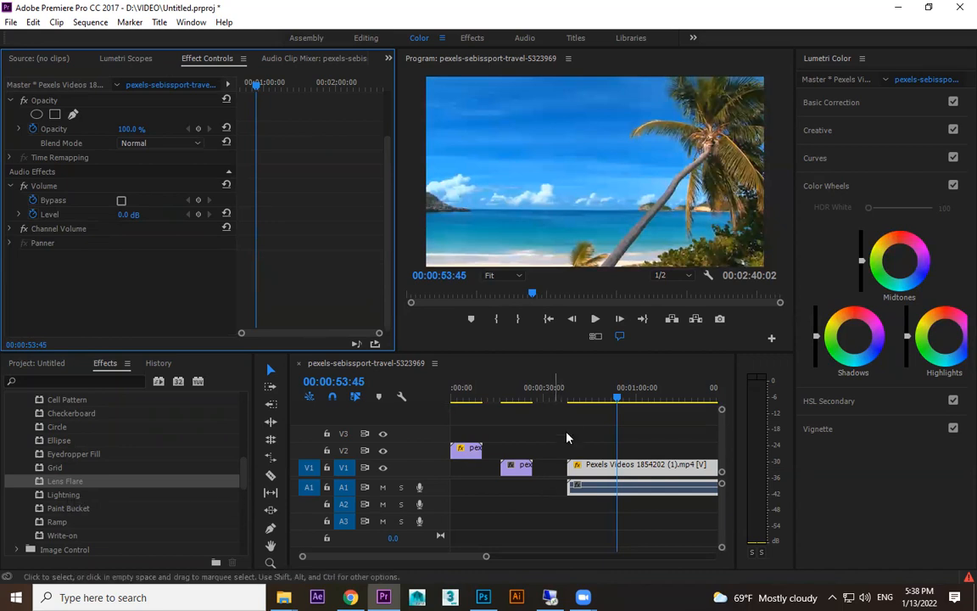
click(606, 397)
key(minus)
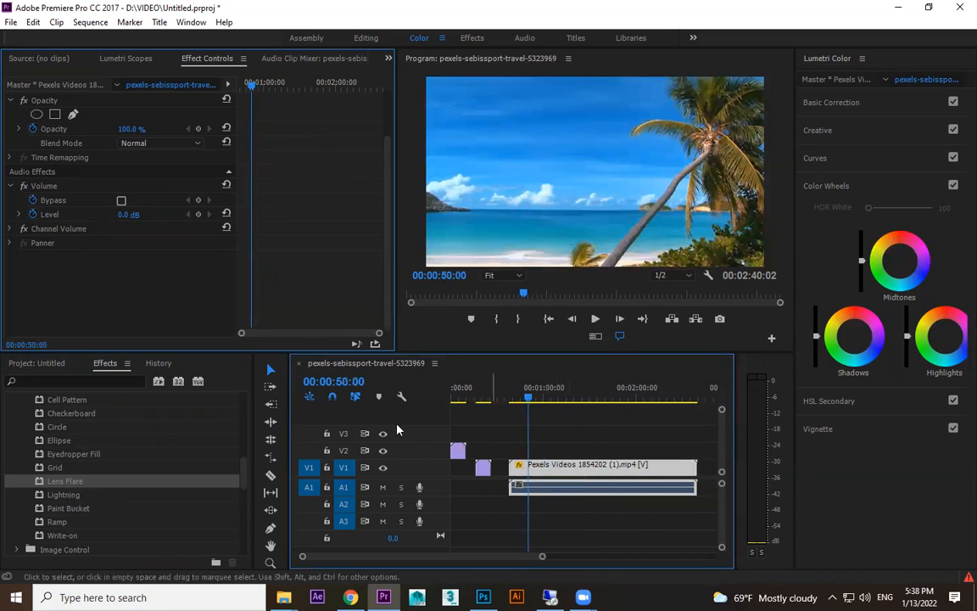
drag(67, 499, 593, 467)
Step: Stand the lightning bolt upright from about 479, 47 in the sky to about 449, 670 at the beach, and preview it
drag(388, 165, 383, 187)
click(97, 183)
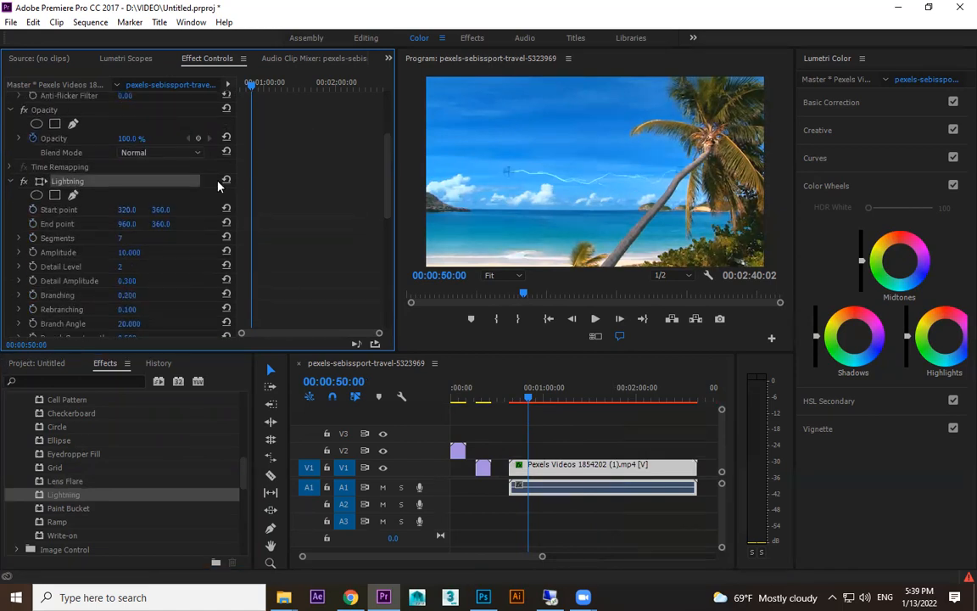
drag(508, 173, 551, 89)
drag(679, 172, 529, 264)
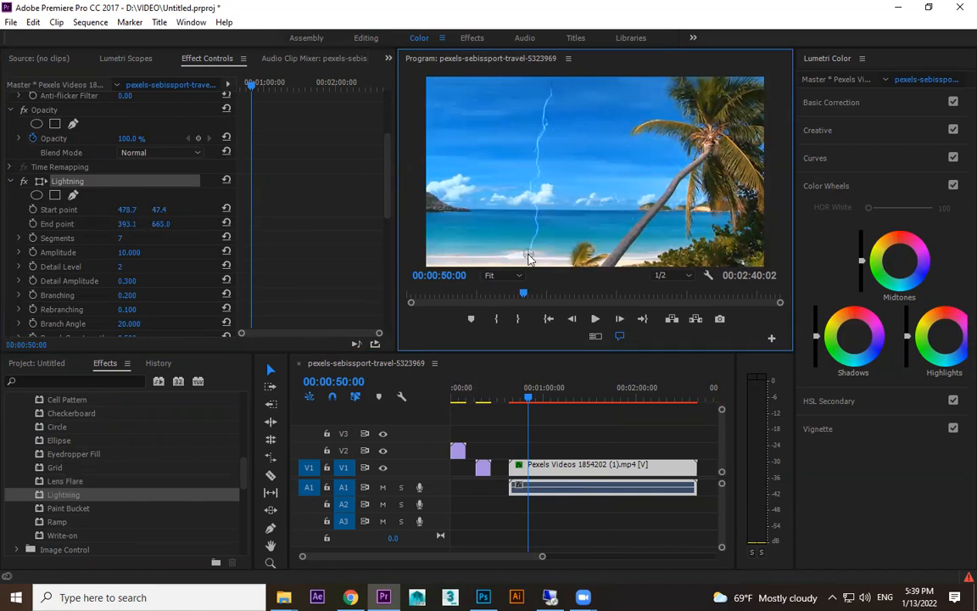
key(space)
key(space)
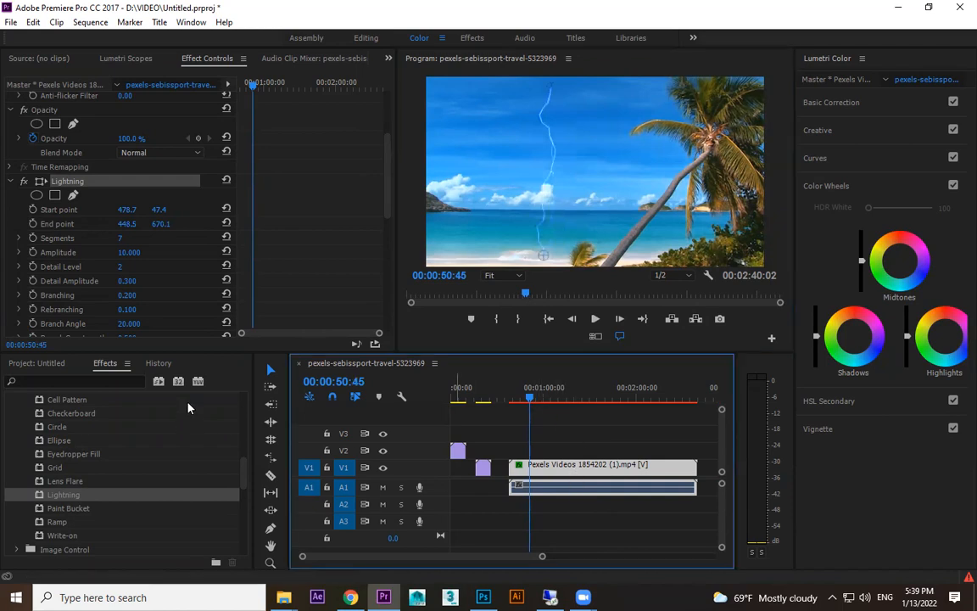
Step: Reselect the beach clip on V1 and expand the Basic Correction controls in Lumetri Color
click(81, 381)
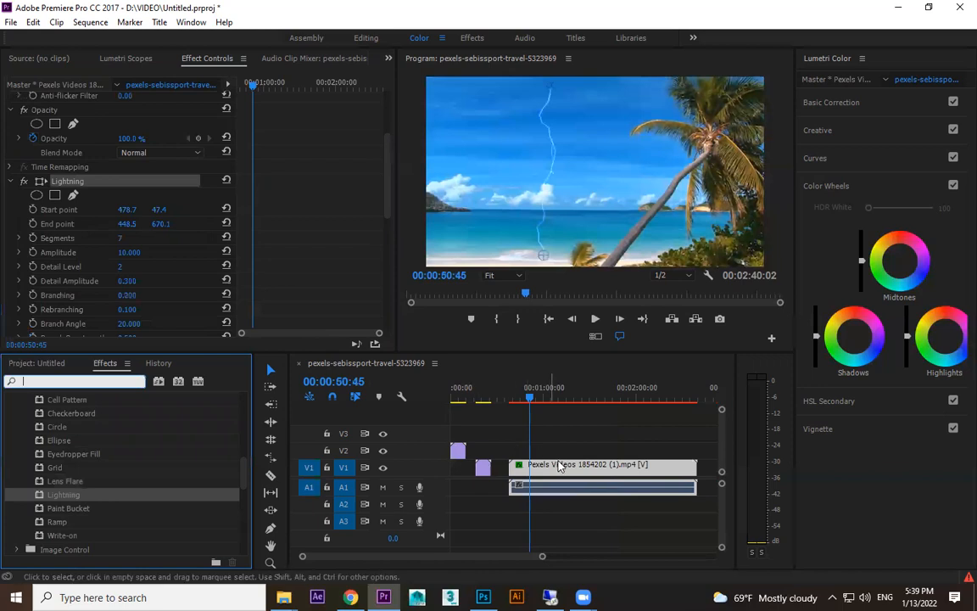
click(505, 422)
click(582, 468)
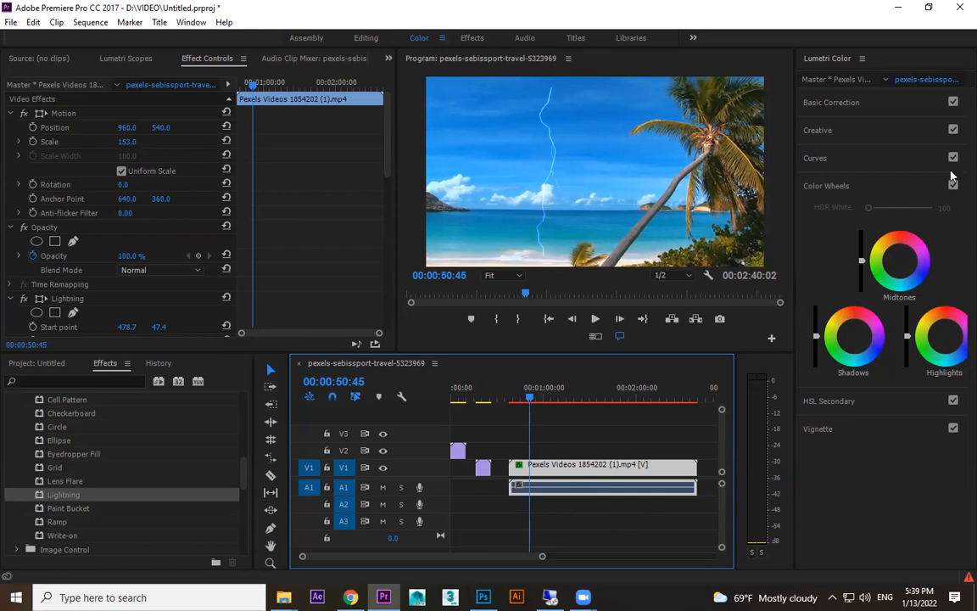
click(854, 102)
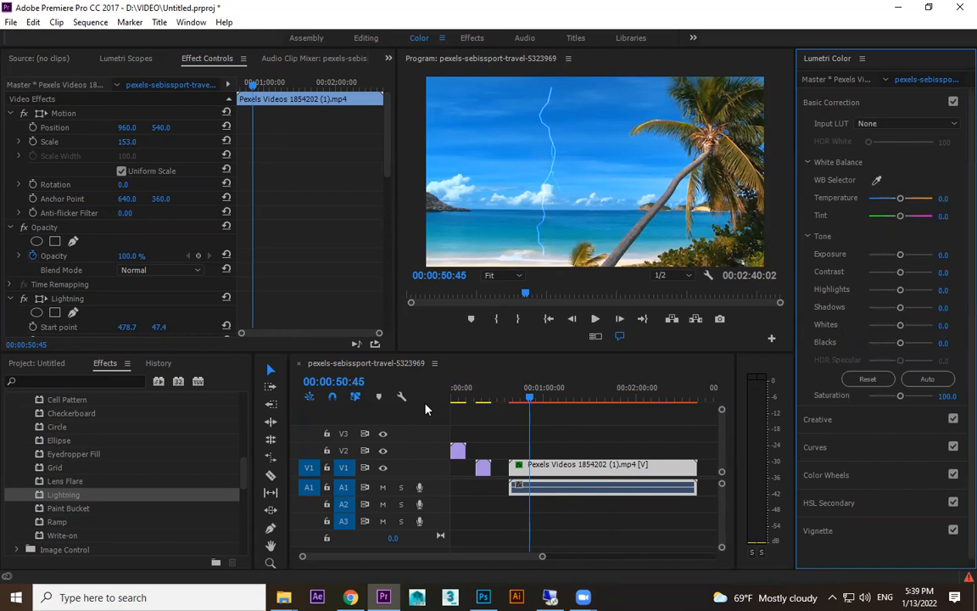
Step: Cool and darken the beach clip with Temperature -40.4, Exposure -1.7 and Contrast 44.7 in Lumetri Color's Basic Correction
click(888, 198)
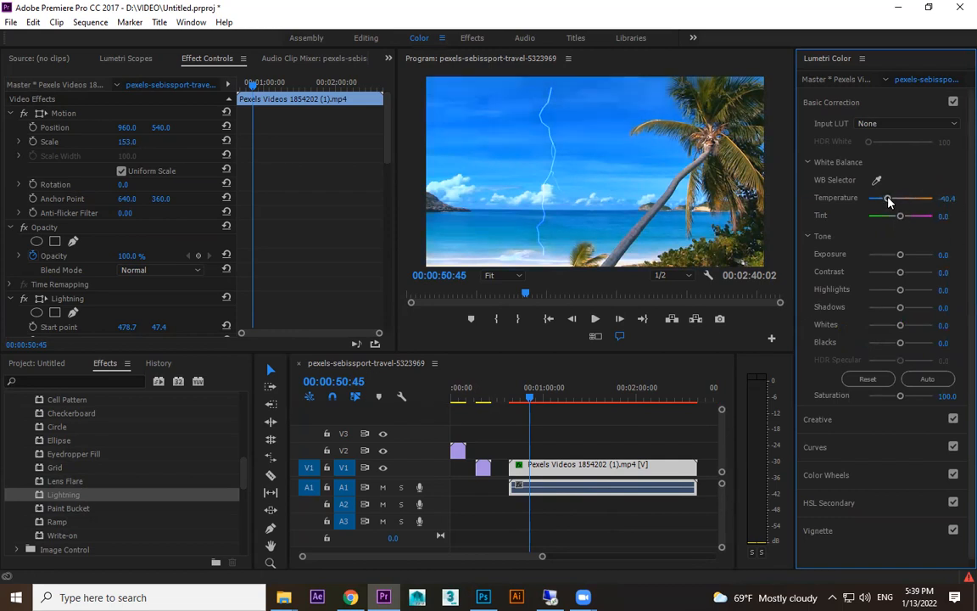
drag(900, 256, 914, 274)
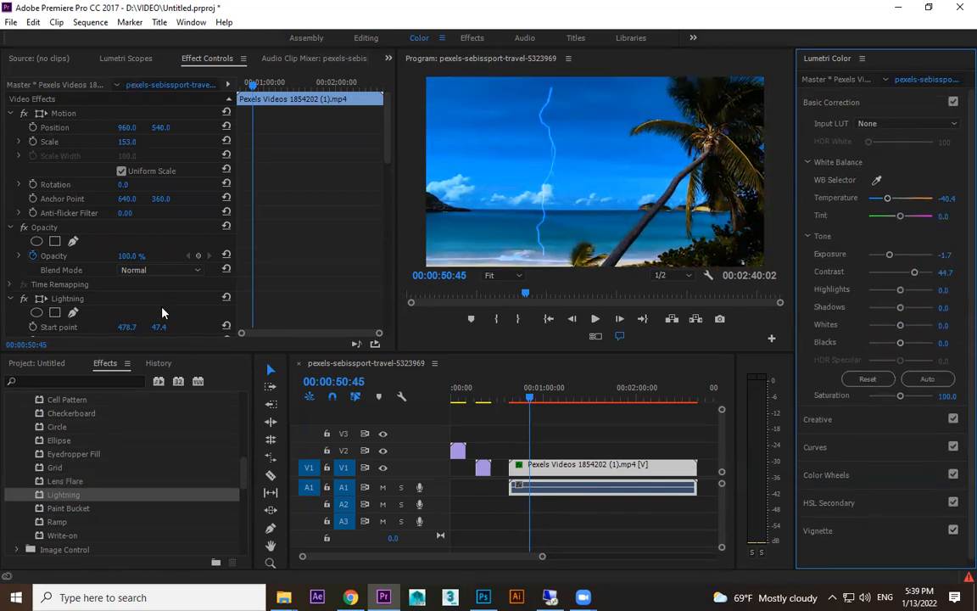
Step: Locate the Lumetri Color effect in the Color Correction video effects, and return to the beach clip on V1
drag(244, 472, 244, 409)
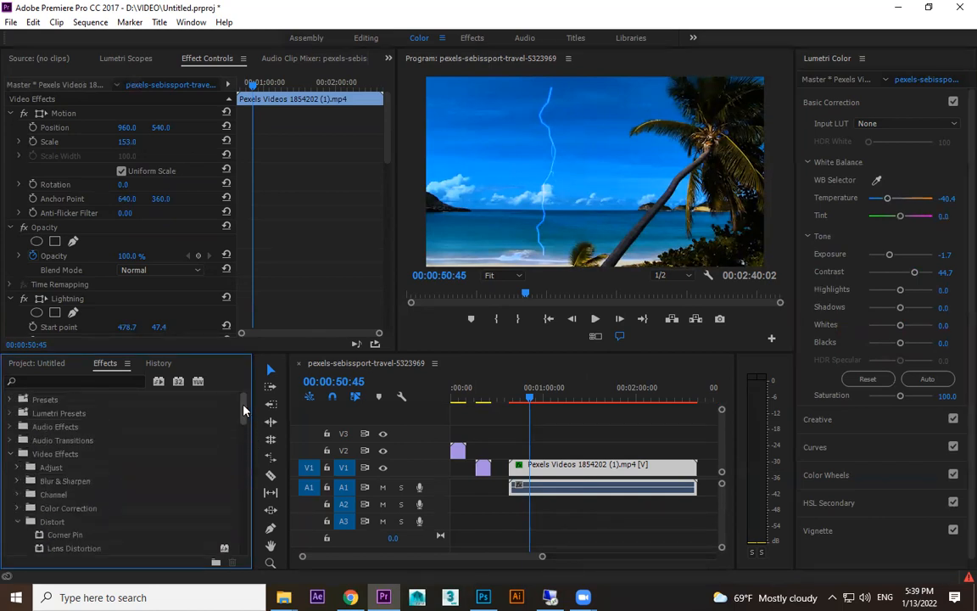
click(18, 508)
scroll(64, 543, down, 3)
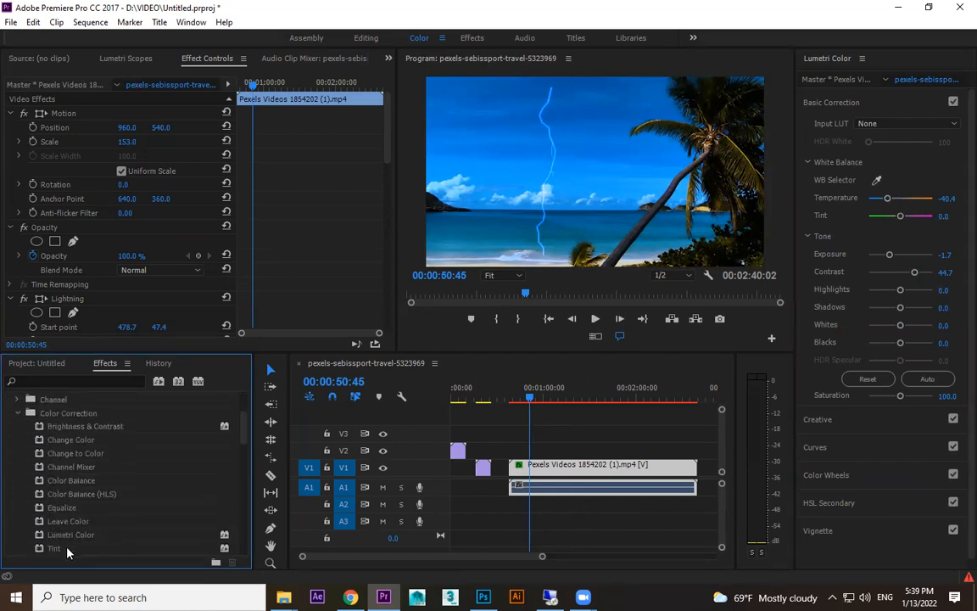
click(70, 536)
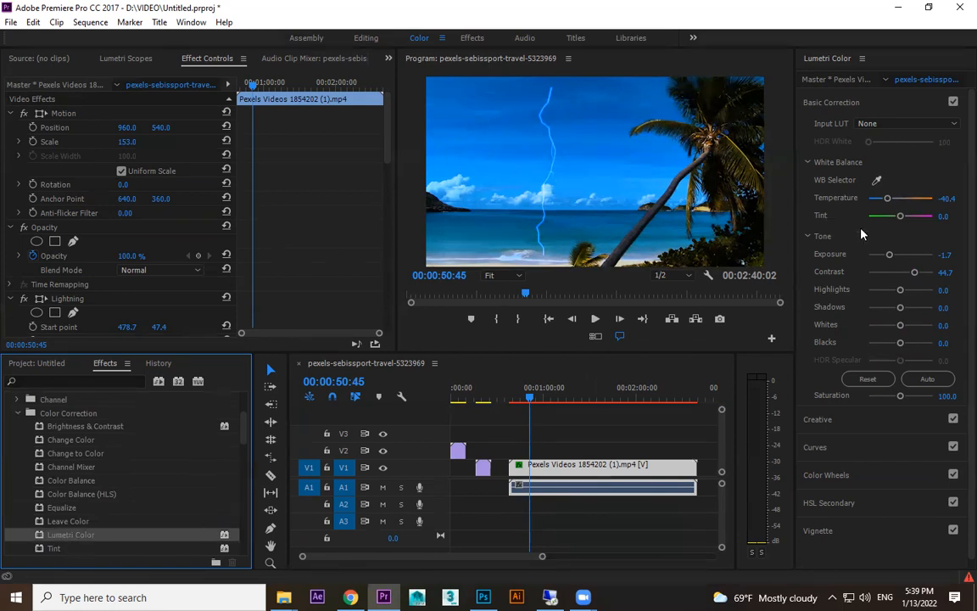
click(570, 467)
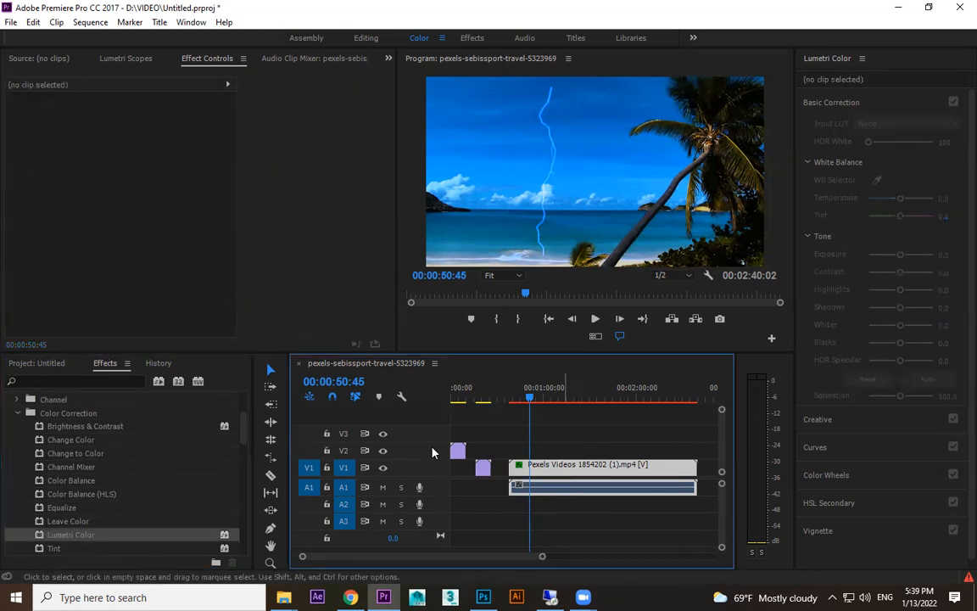
Step: Reshape the lightning bolt with its start point at about 470.7, -17.6, 19 segments and Detail Level 5
drag(388, 152, 383, 209)
mouse_move(125, 152)
mouse_down()
mouse_move(288, 152)
mouse_move(95, 152)
mouse_move(422, 150)
mouse_move(107, 151)
mouse_up()
drag(162, 165, 132, 178)
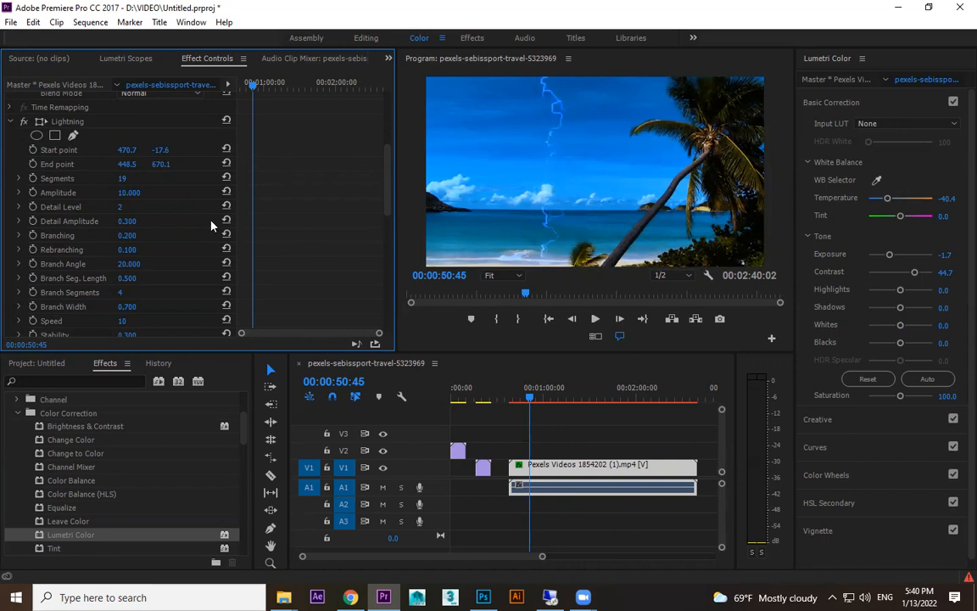
mouse_move(129, 194)
mouse_down()
mouse_move(151, 193)
mouse_move(128, 193)
mouse_move(123, 208)
mouse_up()
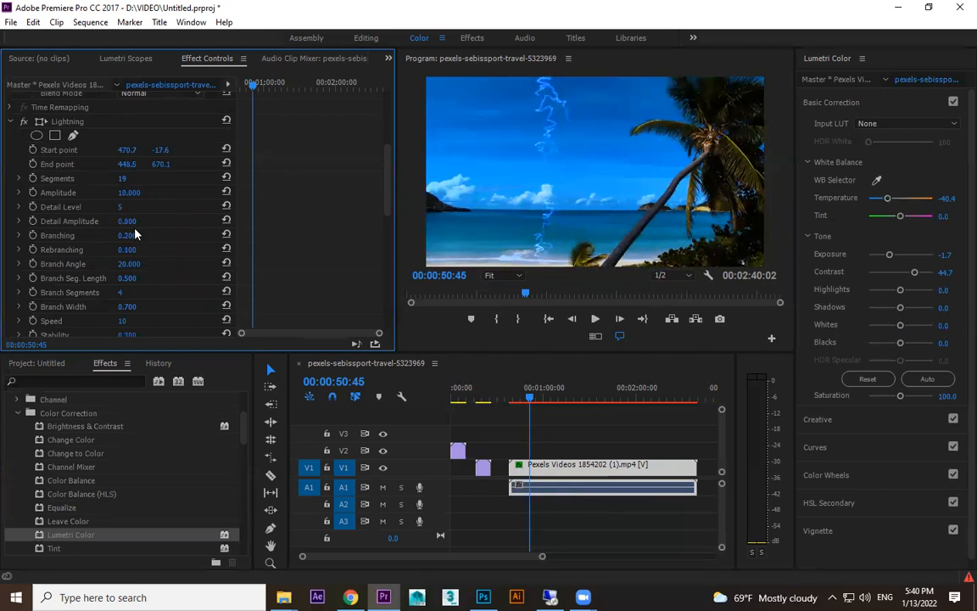
Step: Try stronger Branching, set the lightning's Rebranching to 1.000 and Branch Segments to 6, and preview the bolt
drag(126, 235, 225, 249)
key(ctrl+z)
drag(126, 249, 180, 263)
key(ctrl+z)
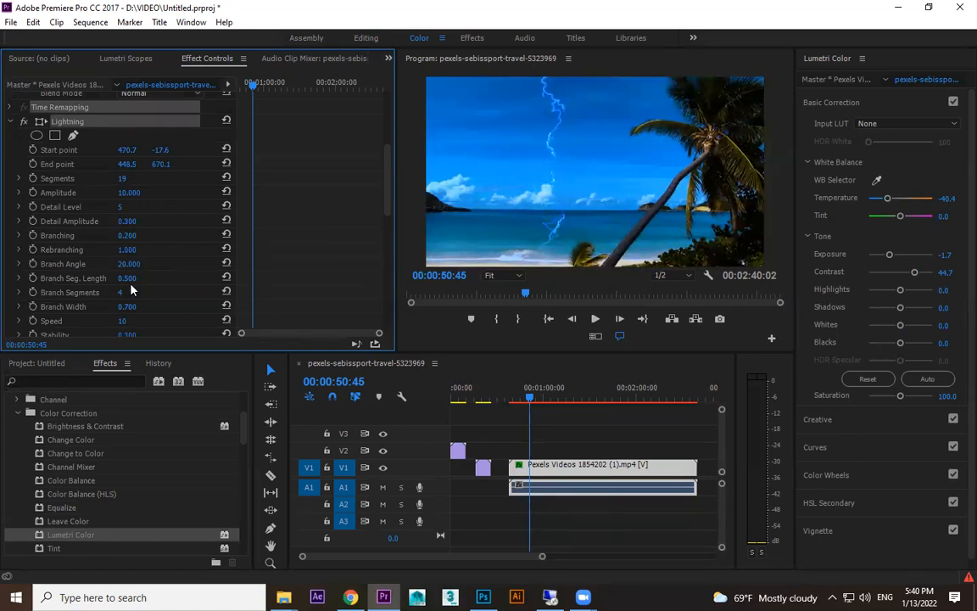
drag(131, 290, 144, 290)
key(space)
key(space)
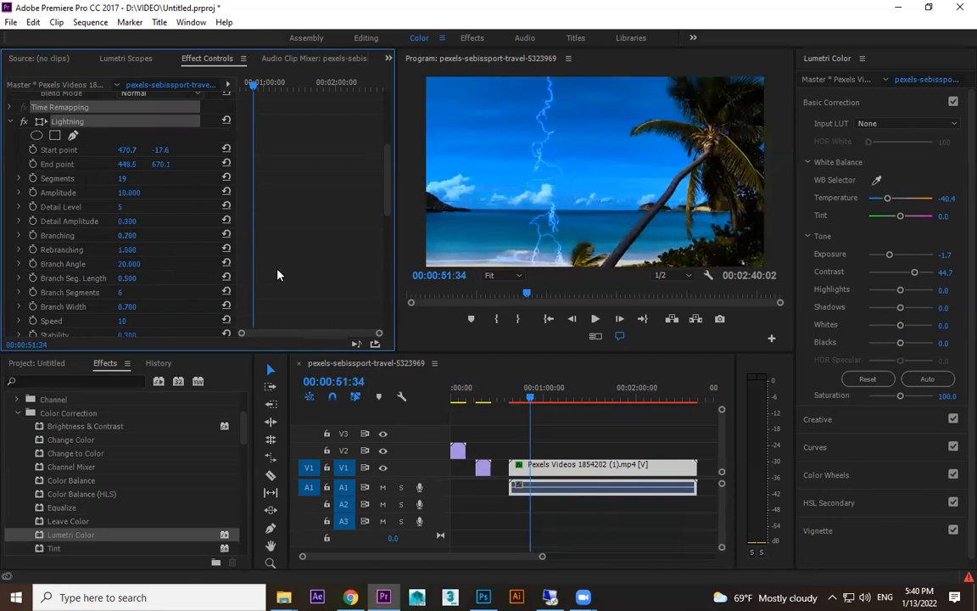
Step: Try different Branch Width and Speed values on the lightning, including a Speed of 1, and restore them
scroll(141, 299, down, 3)
mouse_move(126, 269)
mouse_down()
mouse_move(151, 268)
mouse_move(133, 267)
mouse_up()
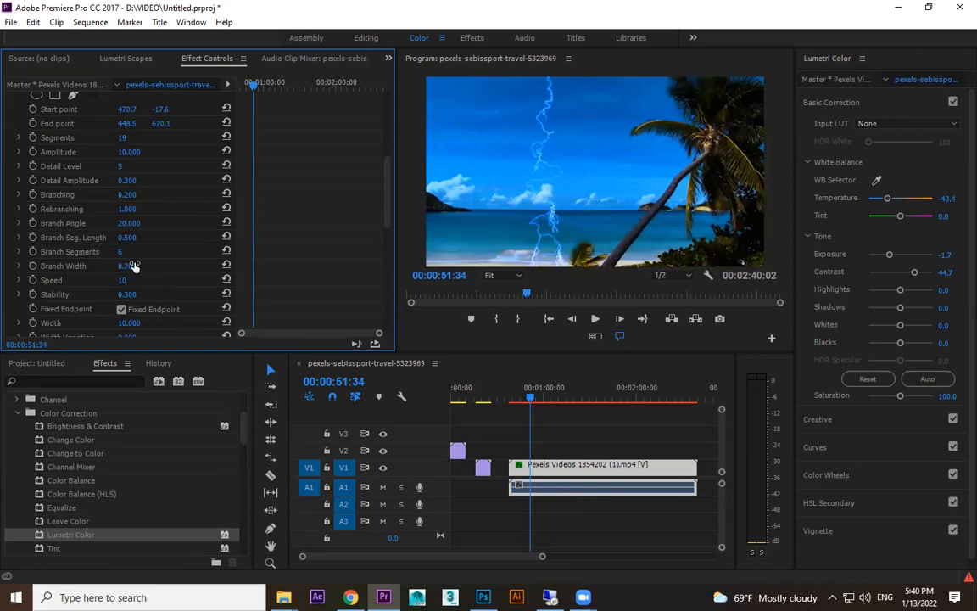
click(127, 280)
text(1)
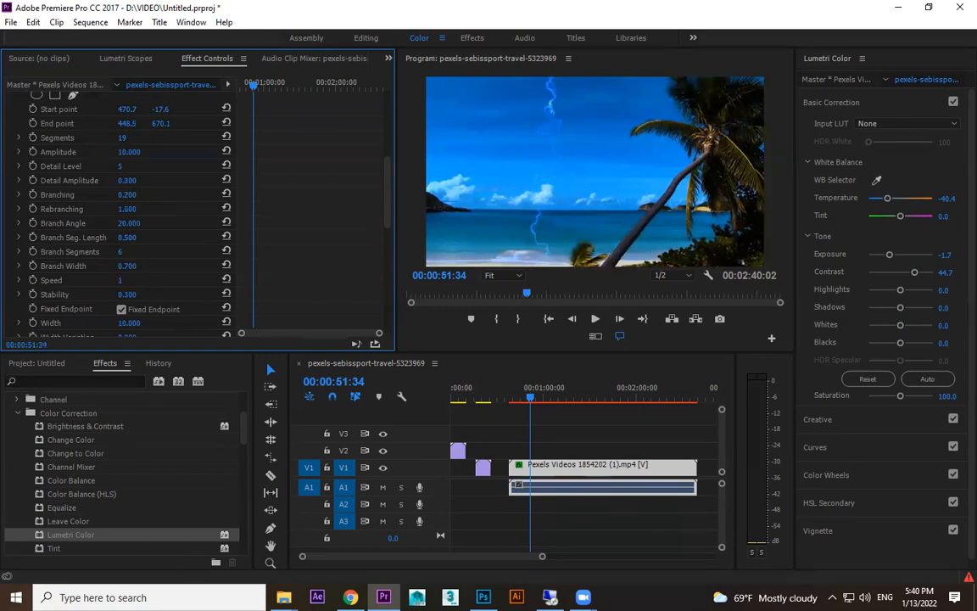
mouse_move(127, 281)
mouse_down()
mouse_move(141, 295)
mouse_move(120, 297)
mouse_up()
Step: Try higher Core Width and Pull Force values on the lightning, undo both changes, and play the clip
scroll(119, 280, down, 5)
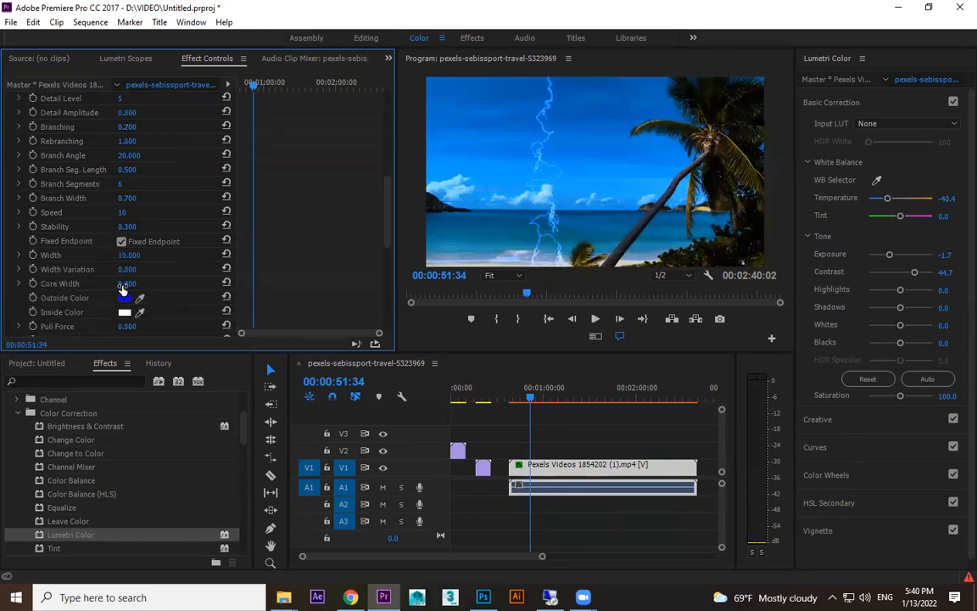
scroll(119, 256, down, 2)
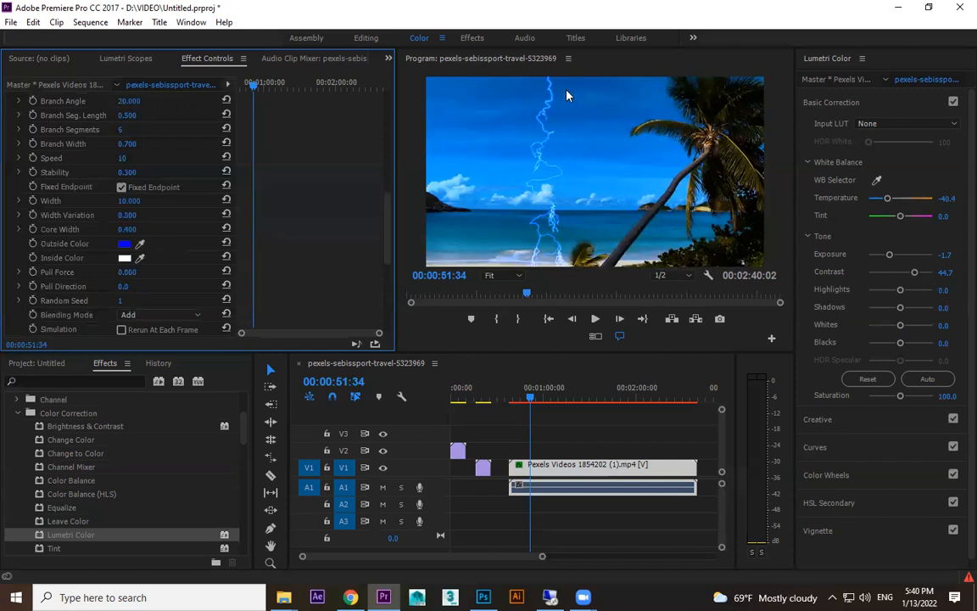
drag(126, 229, 191, 229)
key(ctrl+z)
scroll(86, 280, down, 1)
drag(127, 246, 219, 246)
key(ctrl+z)
key(space)
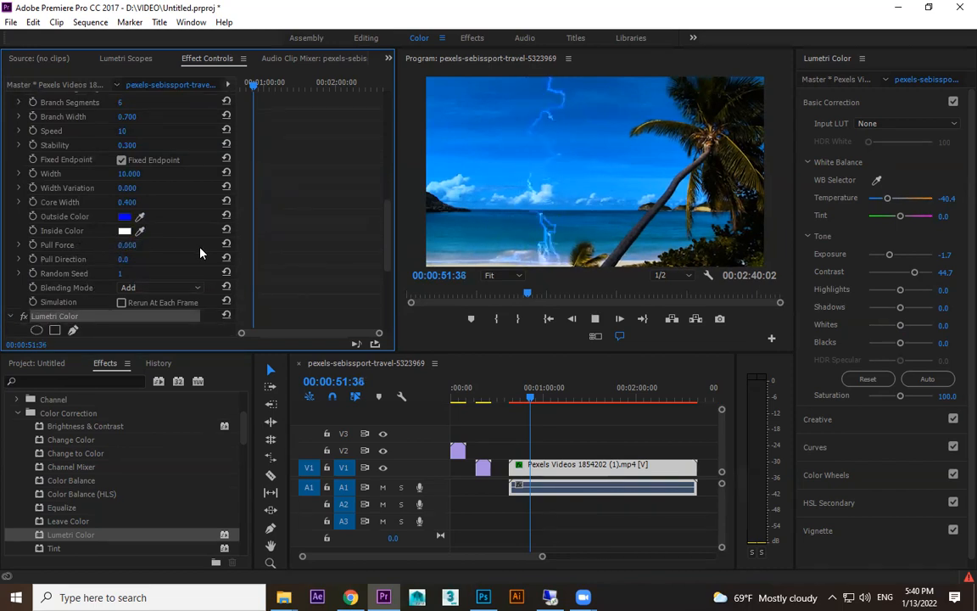
Step: Try raising the lightning's end point into the sky and undo the change
scroll(386, 161, up, 8)
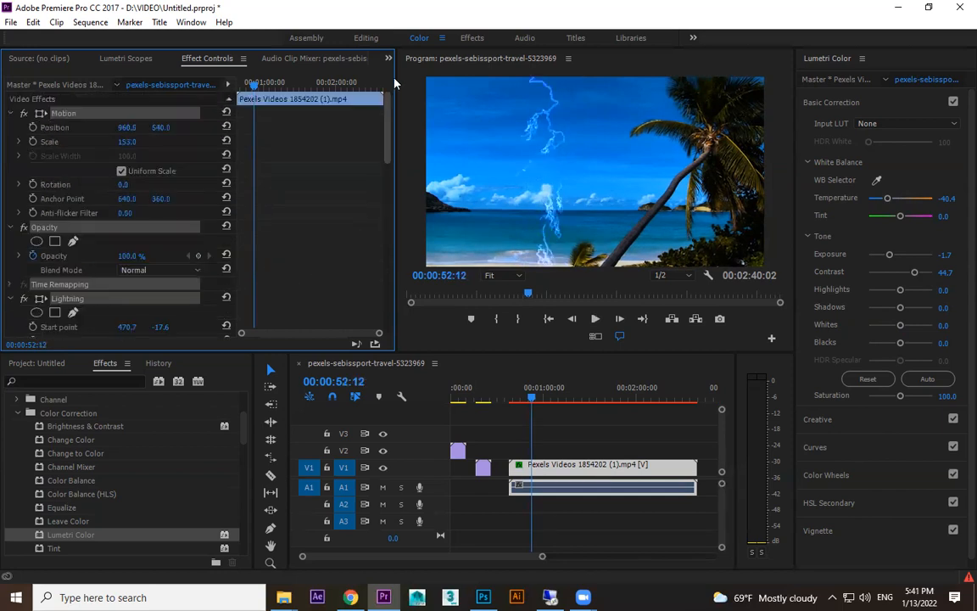
scroll(381, 203, down, 5)
scroll(387, 188, up, 3)
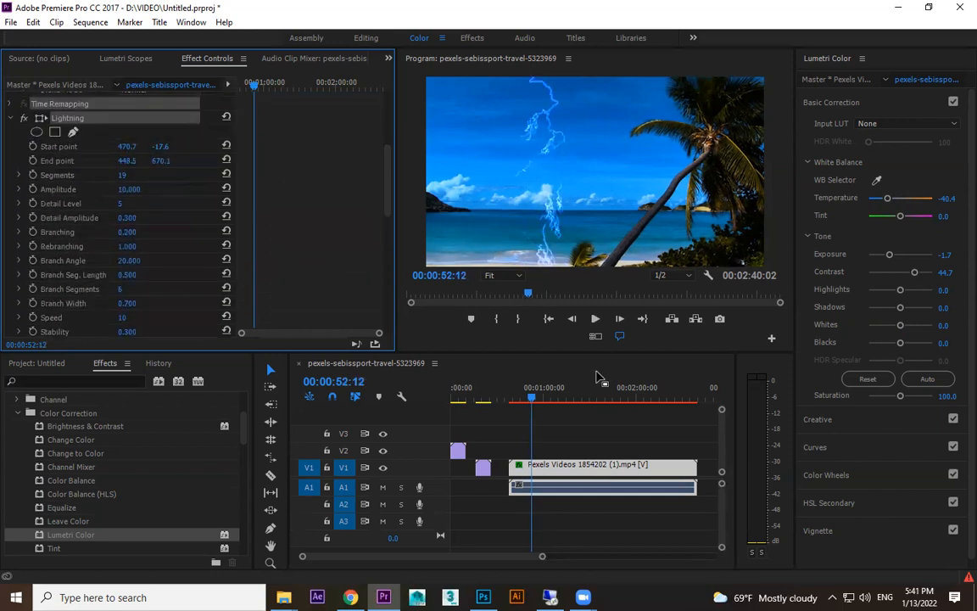
click(482, 421)
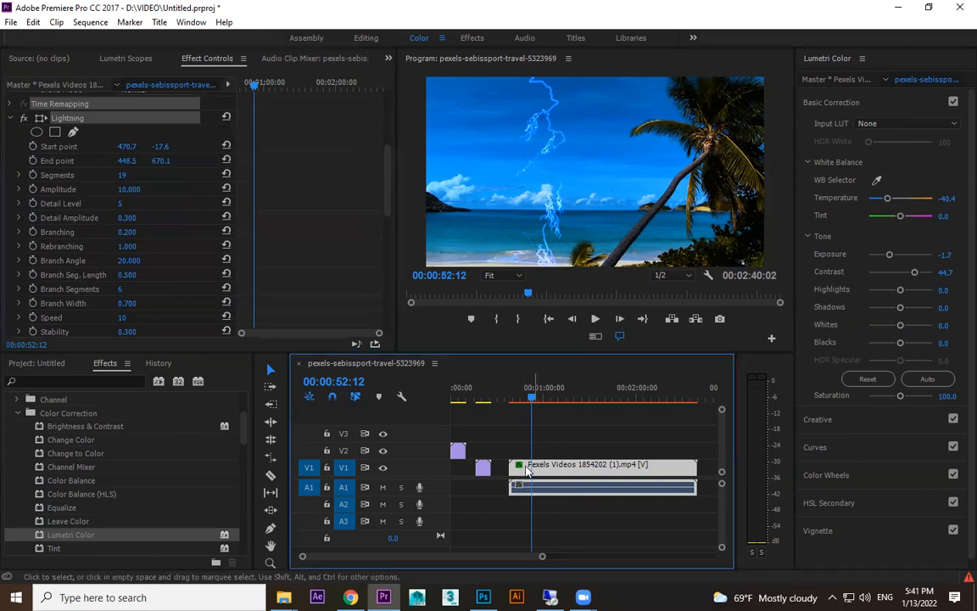
drag(161, 161, 34, 161)
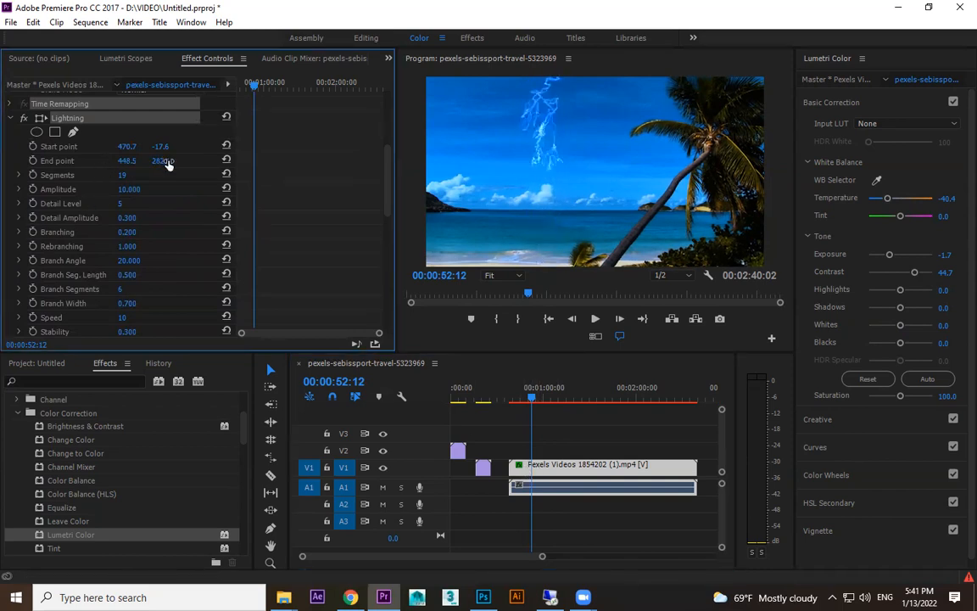
key(ctrl+z)
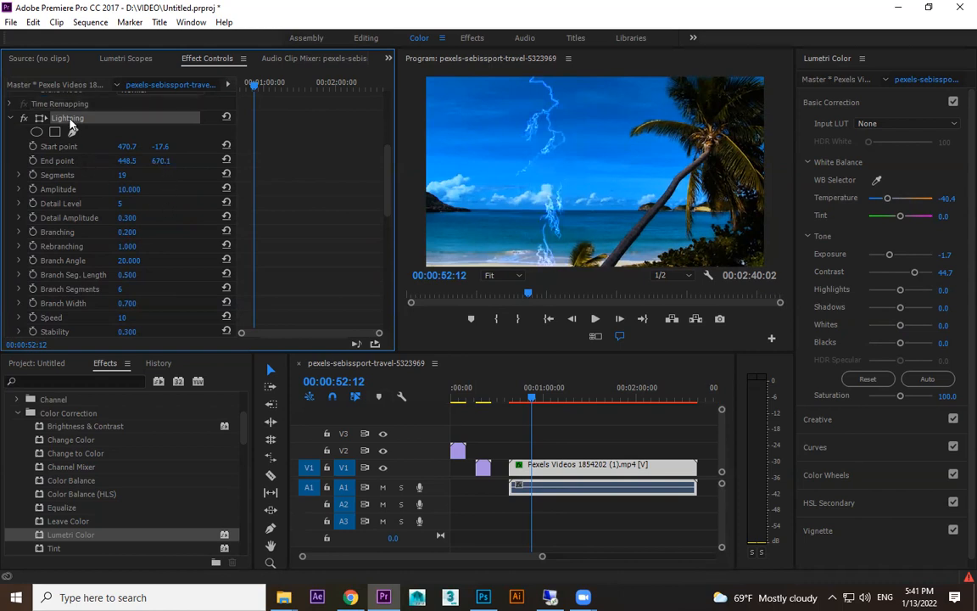
Step: Delete the Lightning effect from the beach clip and apply a fresh Lightning effect to it
key(Delete)
click(68, 536)
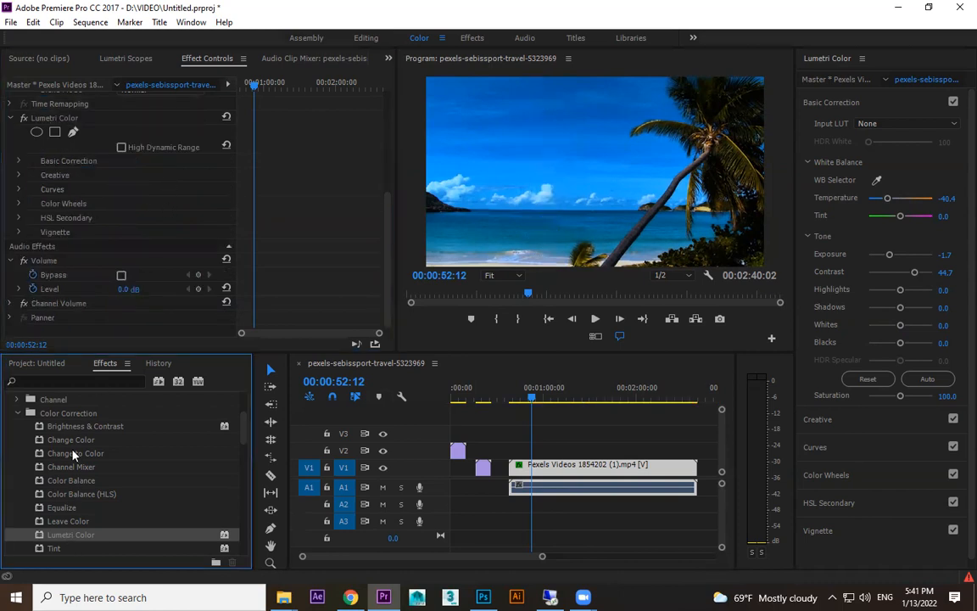
click(18, 413)
scroll(61, 507, down, 2)
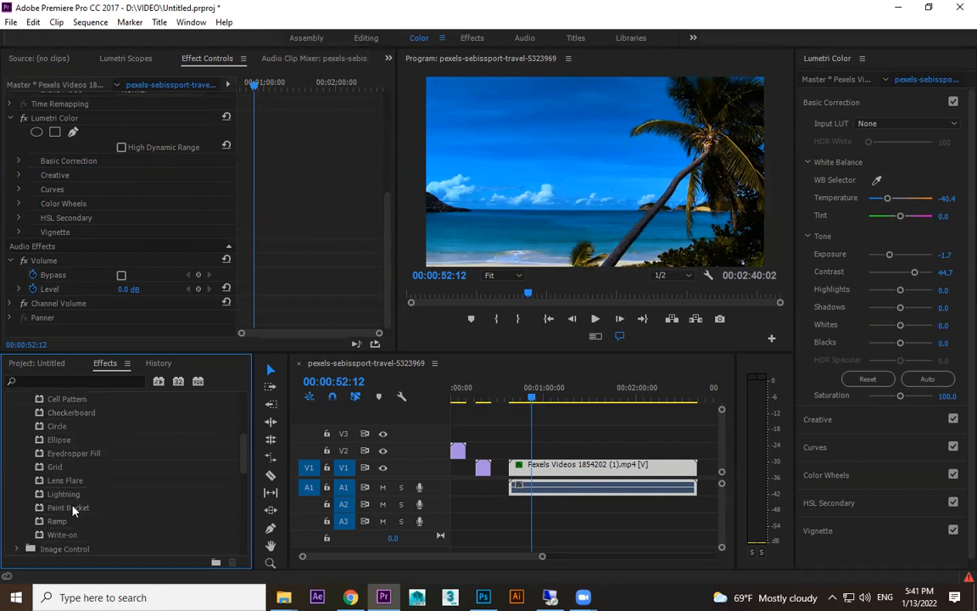
drag(64, 494, 522, 466)
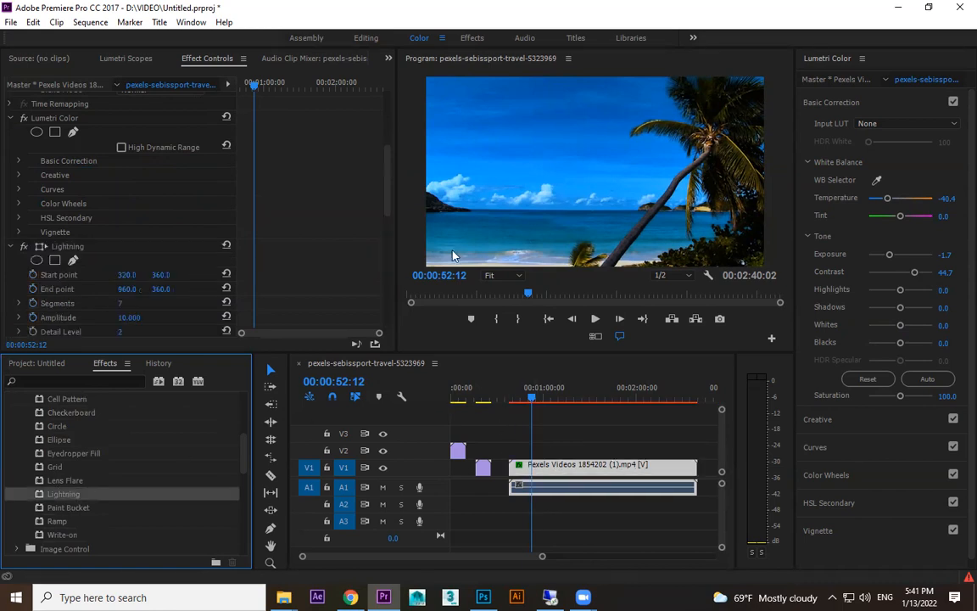
Step: Stand the new lightning bolt upright from about 478.7, -25.7 above the sky to about 461.1, 627.2, with 14 segments
drag(386, 194, 365, 229)
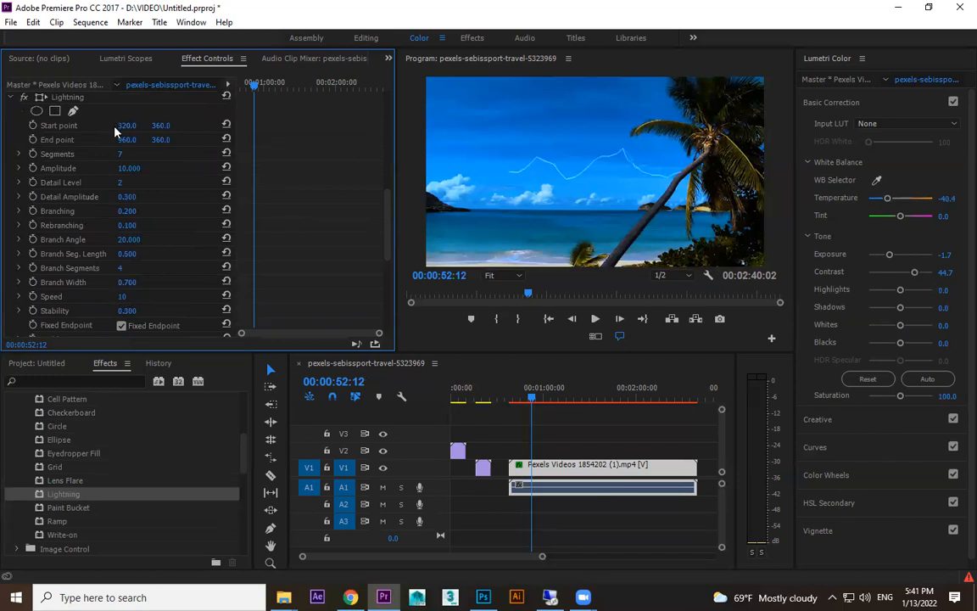
scroll(111, 127, up, 1)
click(70, 111)
drag(509, 173, 547, 89)
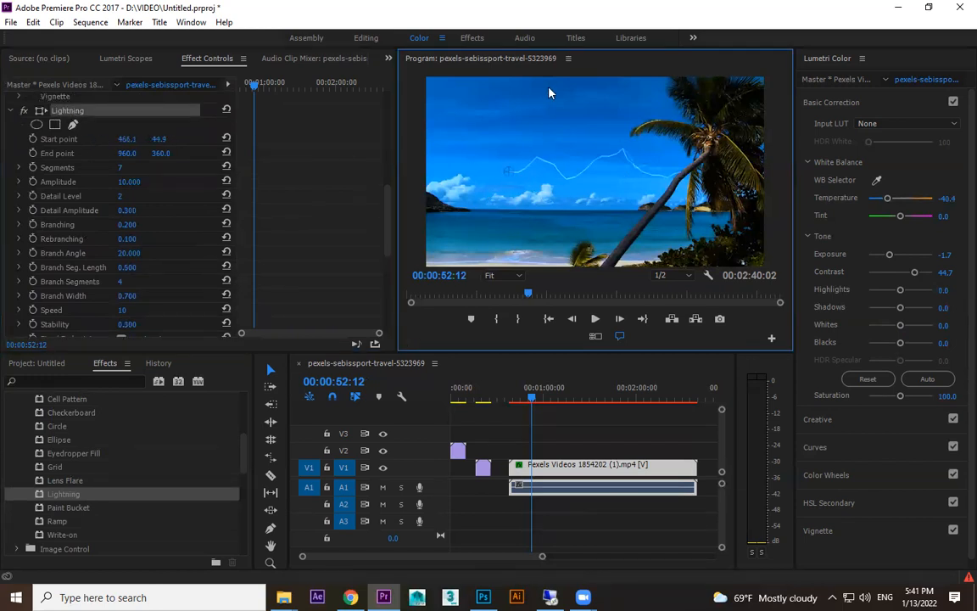
drag(685, 174, 548, 245)
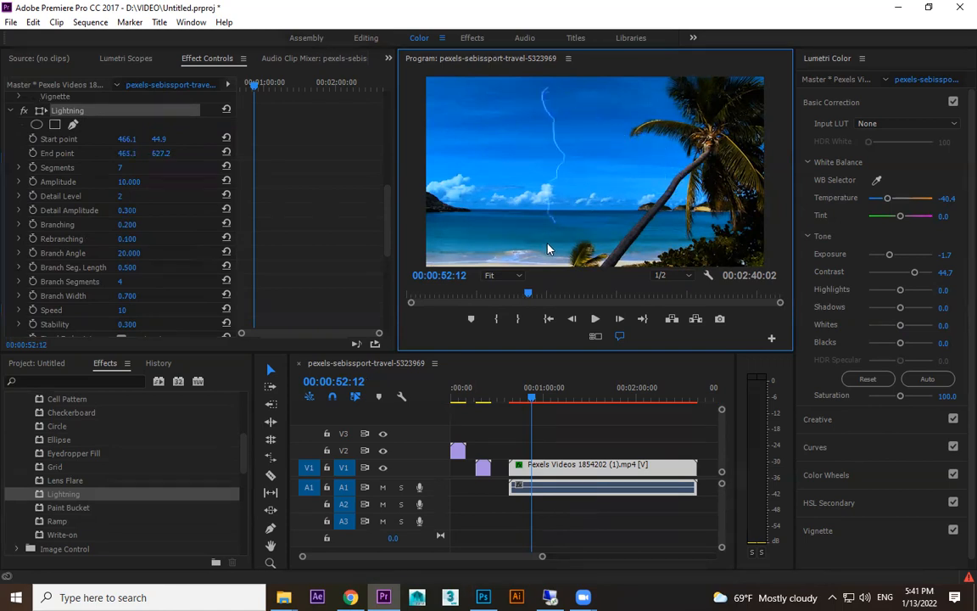
mouse_move(124, 171)
mouse_down()
mouse_move(140, 170)
mouse_move(129, 153)
mouse_move(113, 167)
mouse_up()
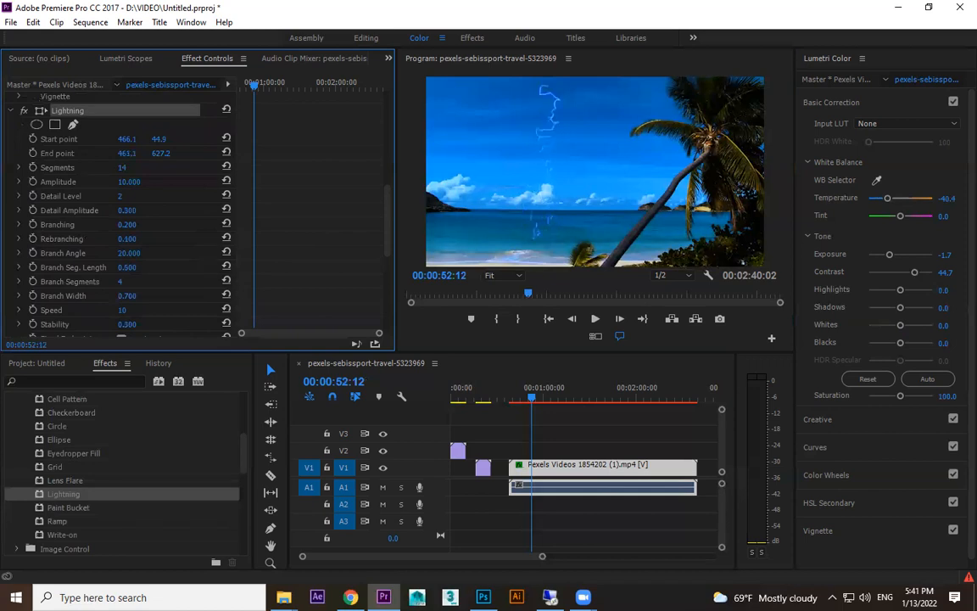
drag(548, 89, 551, 72)
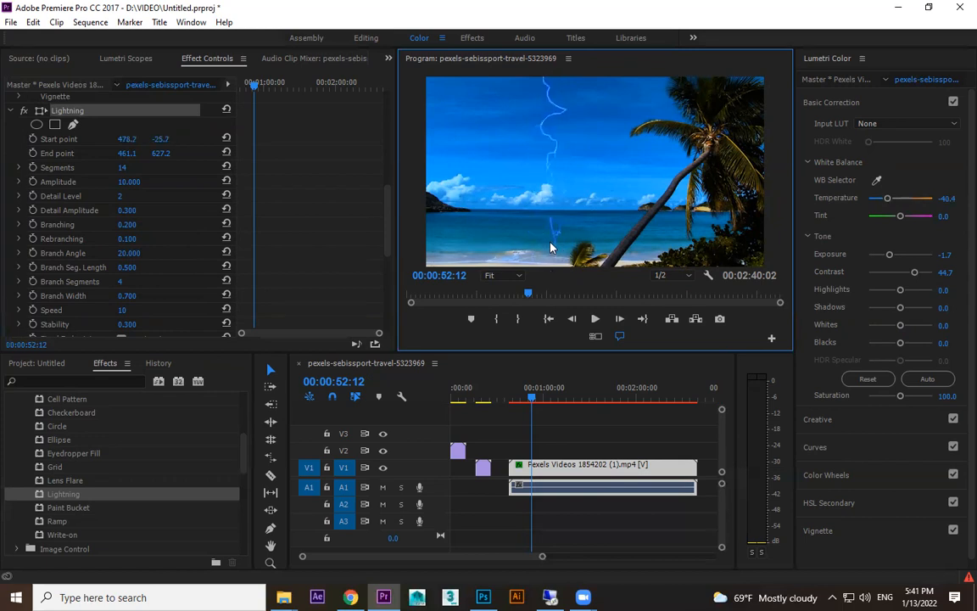
Step: Move the lightning's end point above the frame to 461.1, -295.8 and start keyframing End point at 00:00:52:12
click(167, 168)
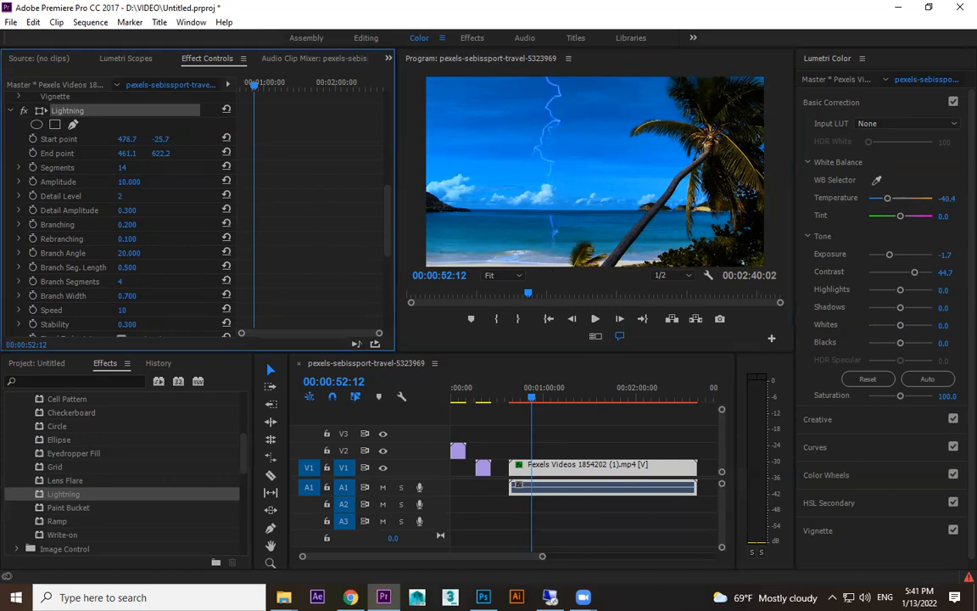
mouse_move(158, 154)
mouse_down()
mouse_move(134, 154)
mouse_move(156, 154)
mouse_up()
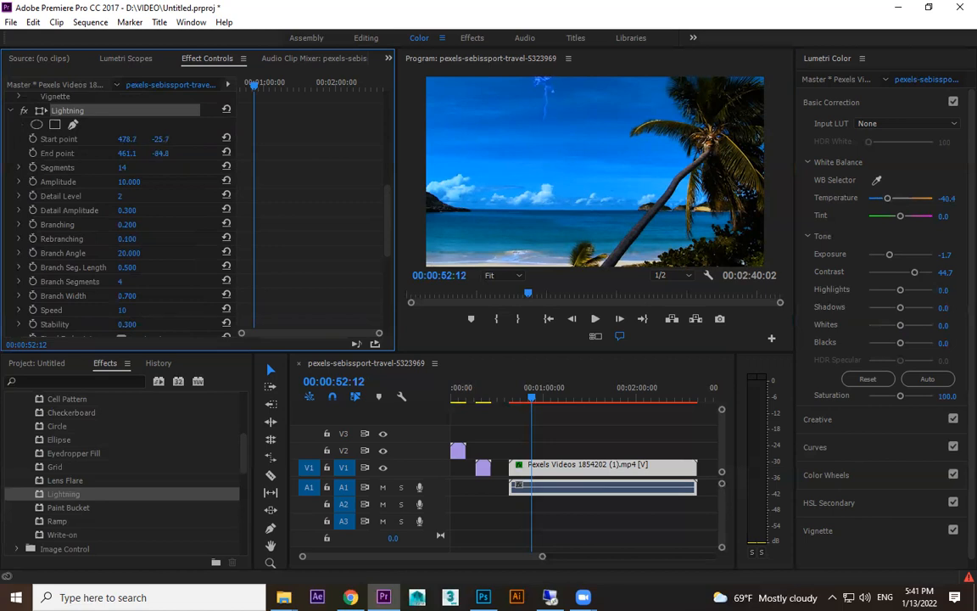
mouse_move(161, 154)
mouse_down()
mouse_move(147, 154)
mouse_move(179, 160)
mouse_up()
click(33, 153)
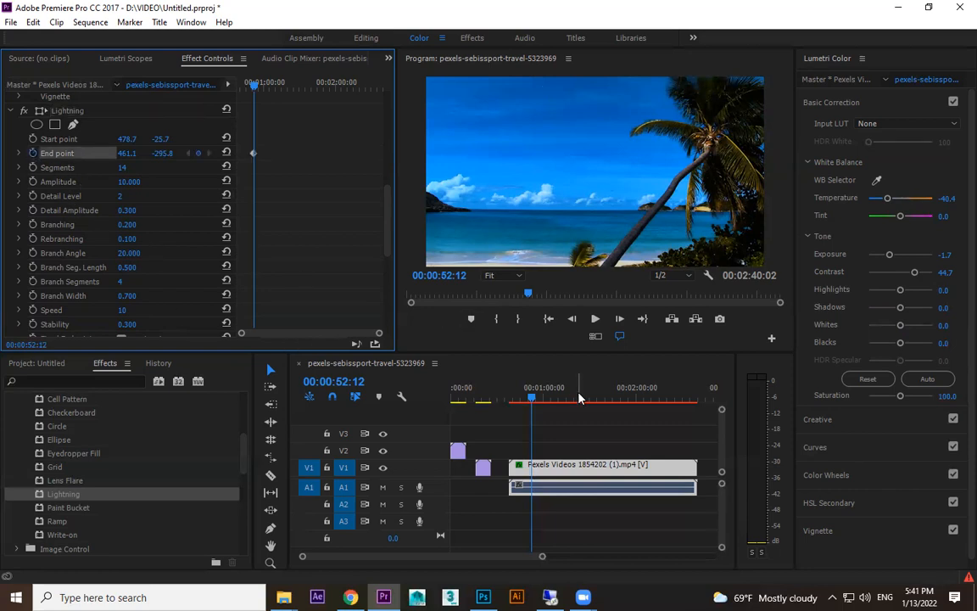
Step: Add a second End point keyframe at 00:00:52:35 holding the lightning above the frame at 461.1, -295.8
key(space)
click(531, 397)
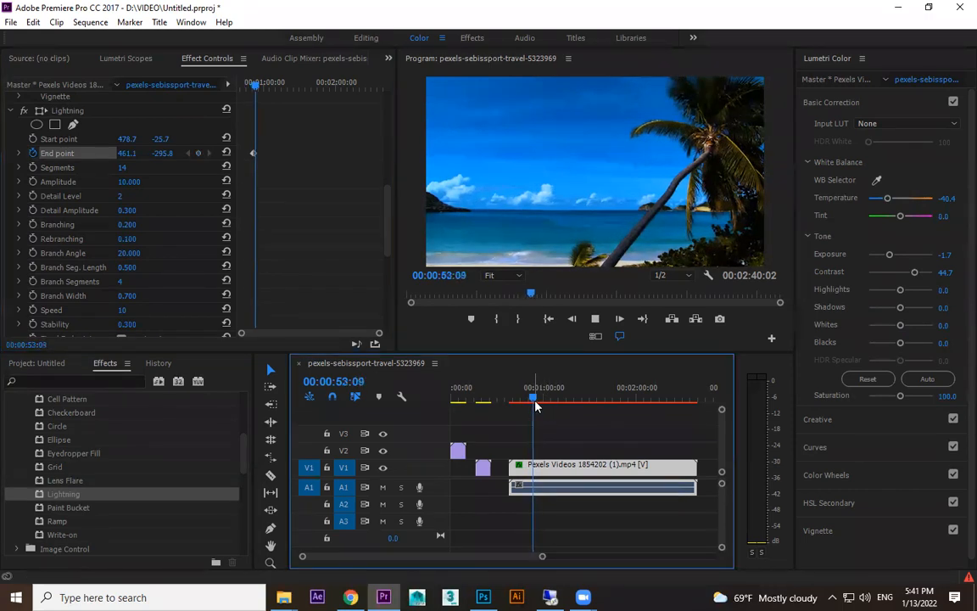
key(space)
key(equal)
key(equal)
key(equal)
key(equal)
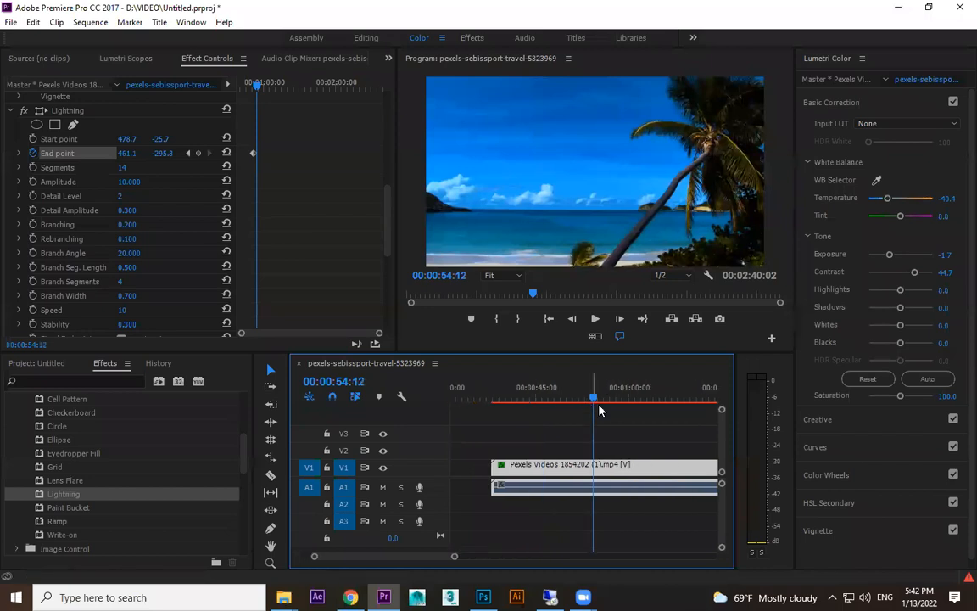
drag(581, 403, 538, 401)
key(equal)
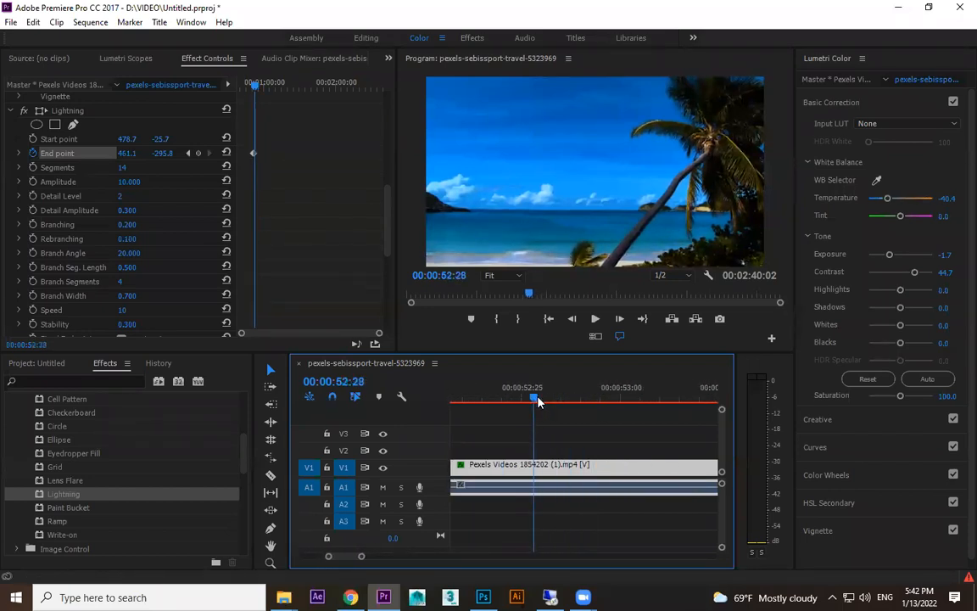
click(252, 82)
key(equal)
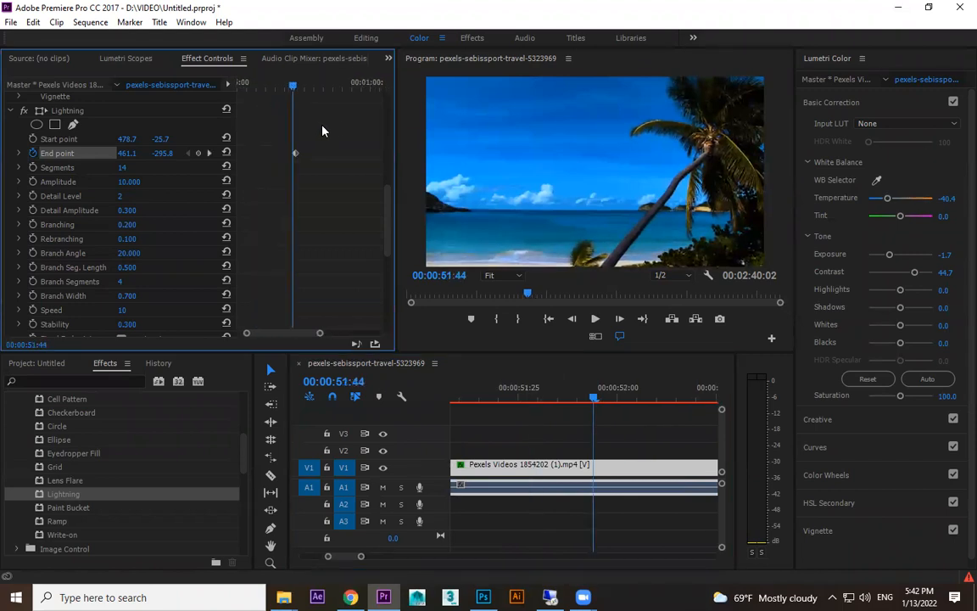
key(space)
key(space)
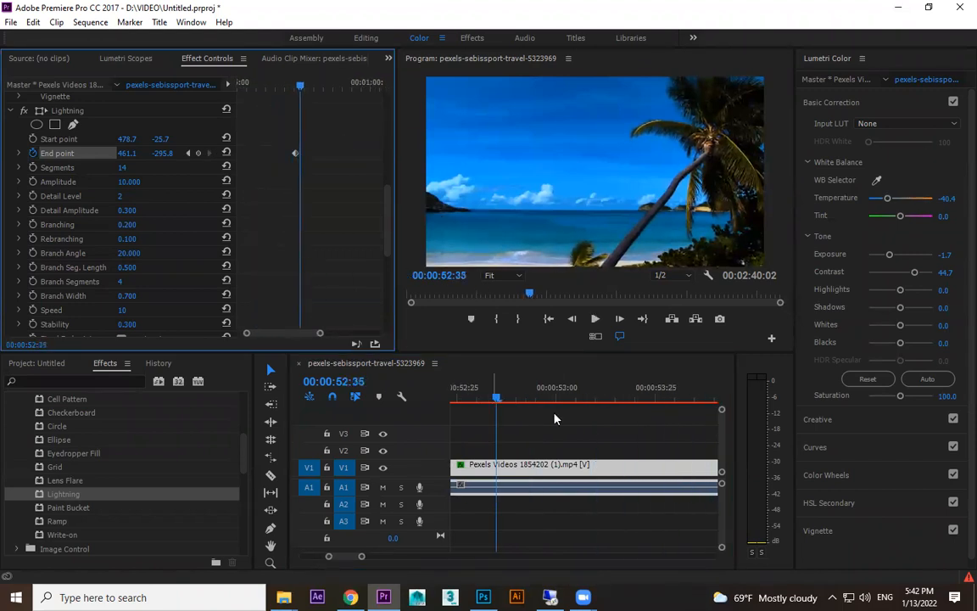
click(198, 154)
Step: Set the lightning's End point to 461.1, 626.2 at 00:00:52:24, between the two off-frame keyframes
click(301, 86)
key(equal)
key(equal)
key(equal)
key(equal)
drag(306, 86, 283, 88)
drag(162, 153, 830, 154)
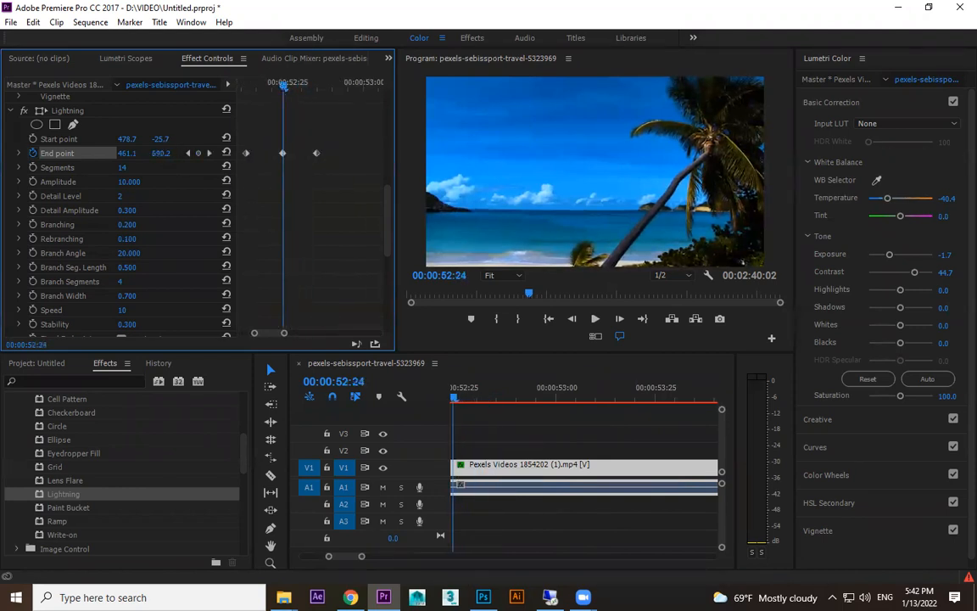
drag(161, 153, 60, 154)
Step: Set the lightning's Amplitude to 17, Branch Segments to 6 and Branch Width to 2.1
drag(129, 182, 153, 182)
drag(126, 224, 125, 277)
scroll(127, 280, down, 1)
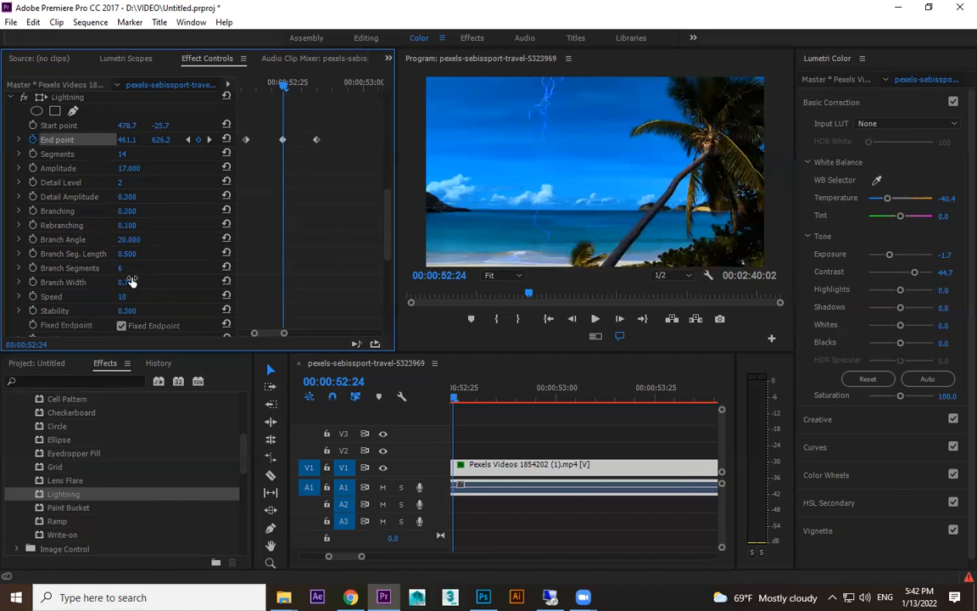
scroll(129, 281, down, 1)
drag(126, 268, 129, 268)
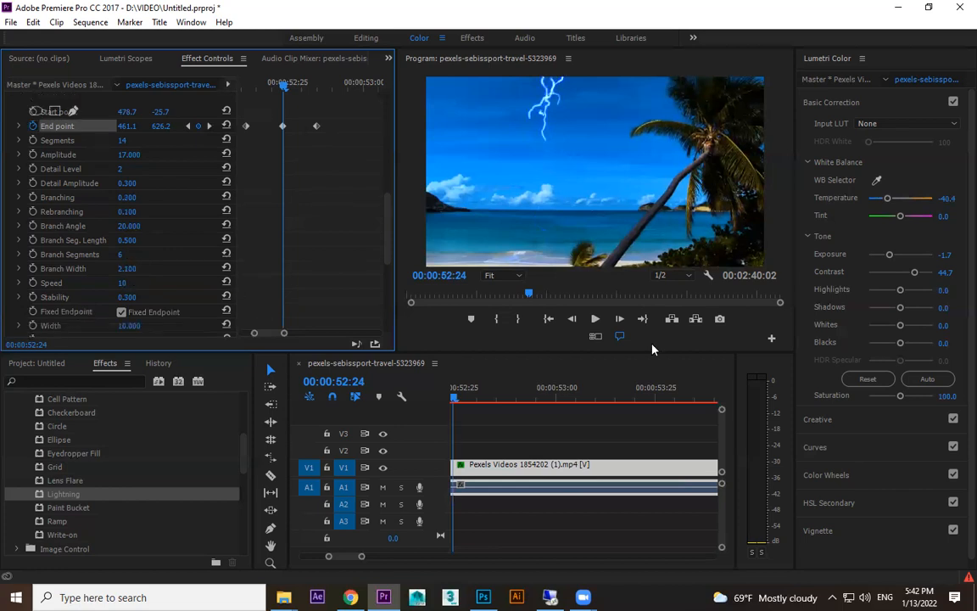
Step: Play back the animated lightning strike around 00:00:52:11 in the beach clip
key(Left)
click(247, 85)
key(space)
drag(660, 399, 576, 395)
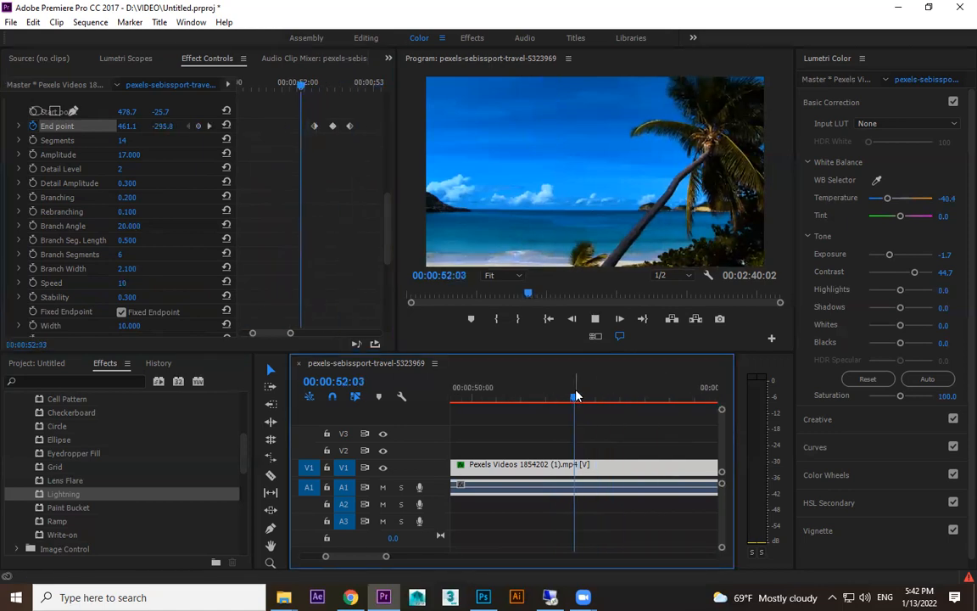
click(583, 399)
key(space)
drag(612, 398, 582, 399)
key(space)
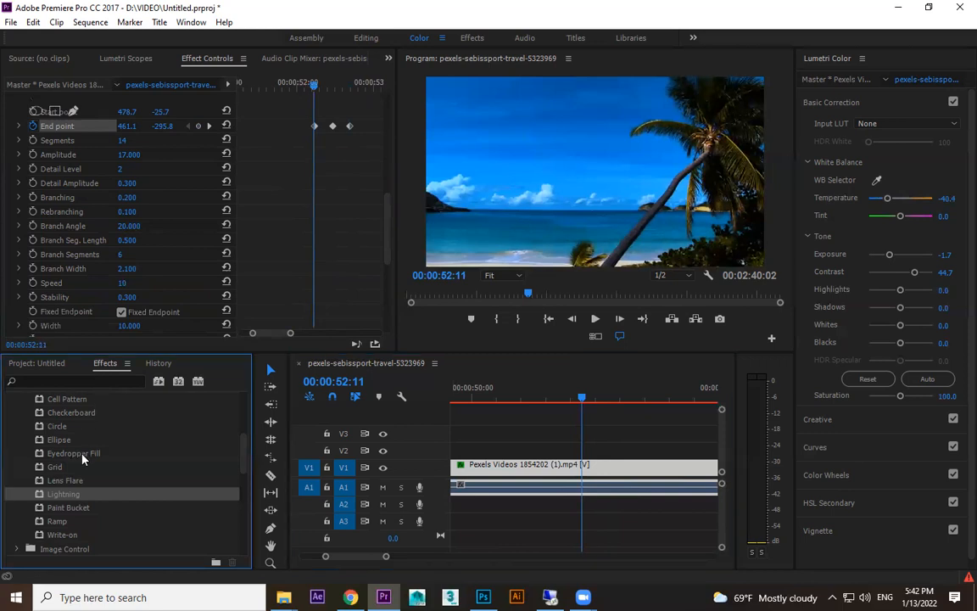
Step: Apply the Brightness & Contrast effect from Color Correction to the beach clip and show its settings
scroll(73, 415, up, 5)
click(18, 481)
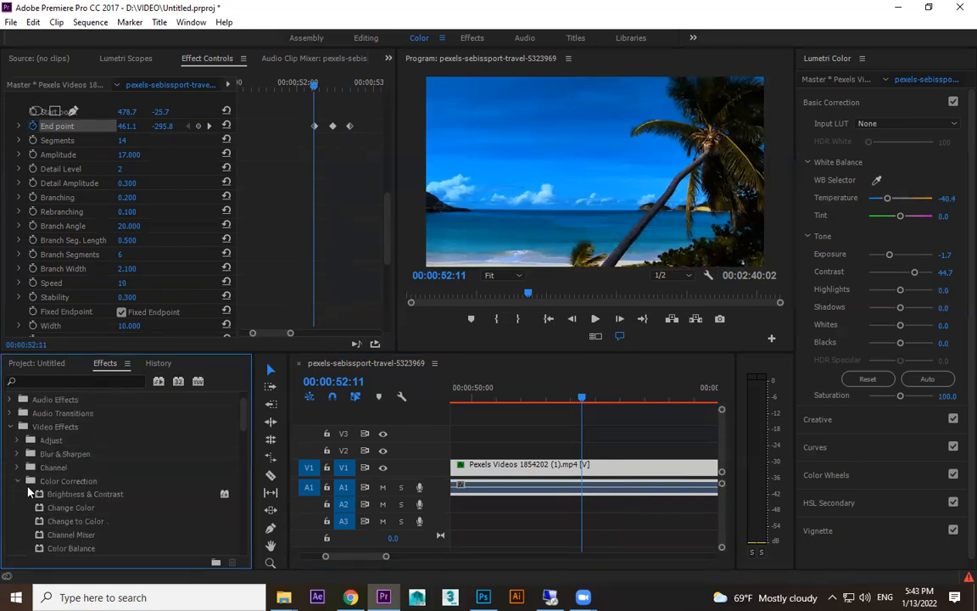
scroll(84, 458, down, 3)
drag(229, 426, 542, 466)
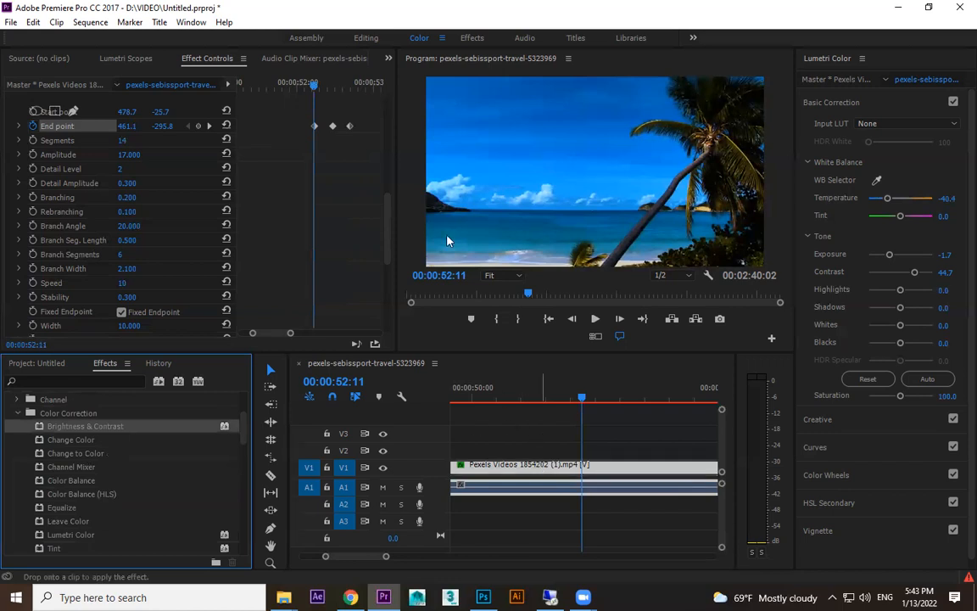
drag(388, 226, 379, 295)
scroll(140, 294, down, 3)
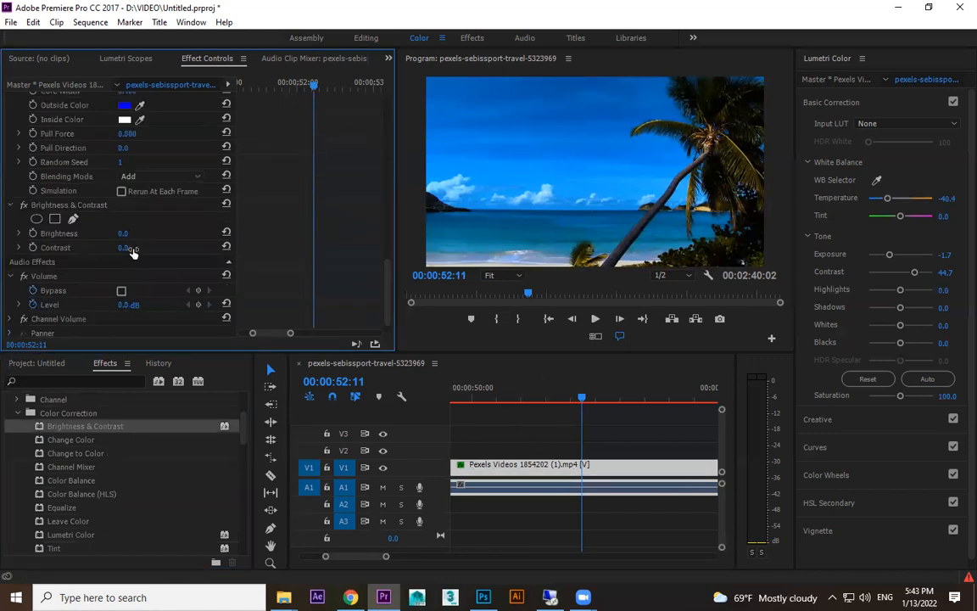
Step: Try a higher Brightness on the beach clip, undo it, and set Contrast to -4.0
drag(123, 233, 159, 233)
key(ctrl+z)
drag(582, 397, 562, 403)
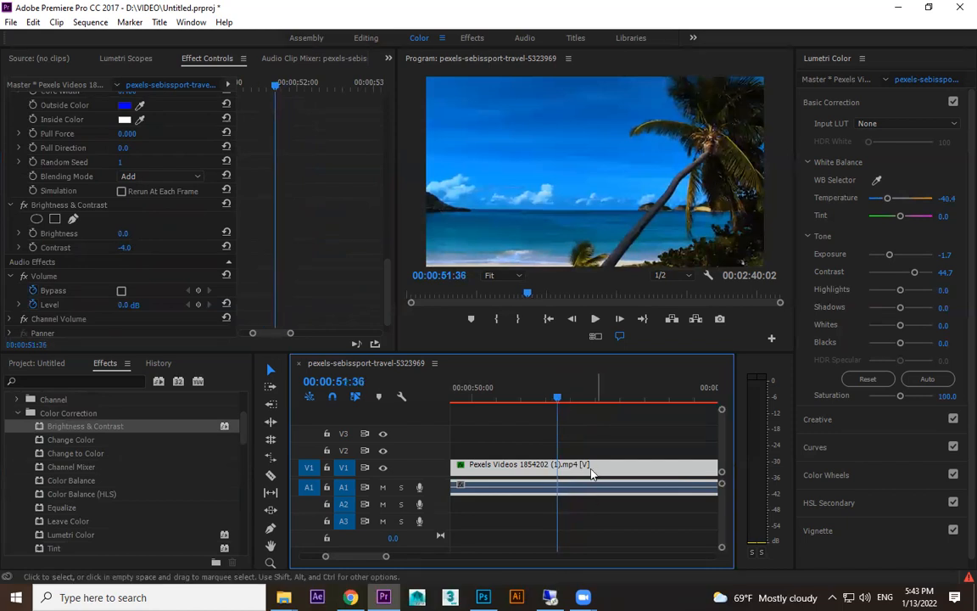
Step: Keyframe Brightness at 0.0 at 00:00:52:12 and again near the end of the lightning strike
drag(390, 272, 381, 318)
click(317, 85)
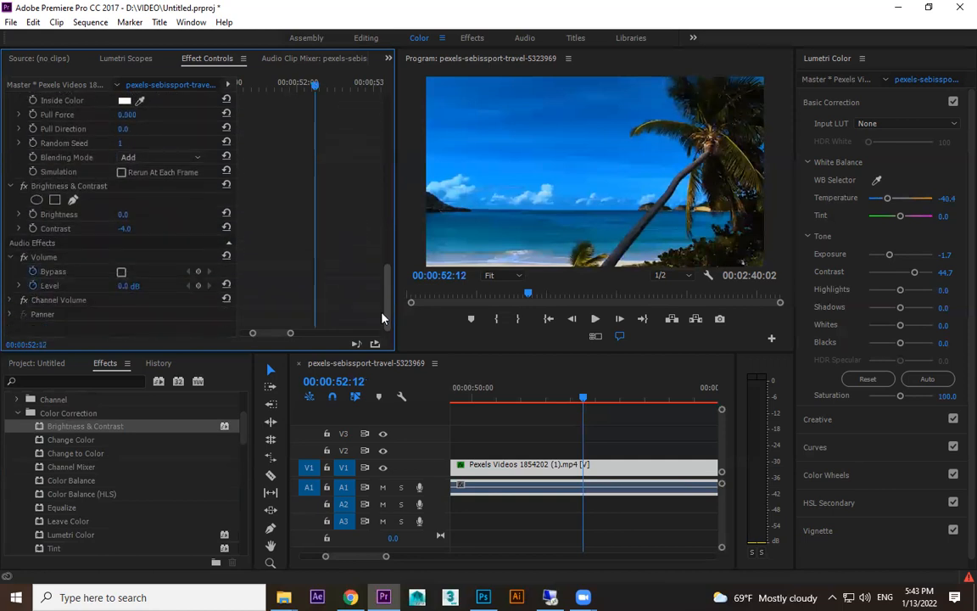
click(33, 214)
drag(316, 85, 355, 101)
click(199, 214)
Step: Raise Brightness at 00:00:52:23 to create a flash between the two zero keyframes and play it back
drag(351, 85, 334, 89)
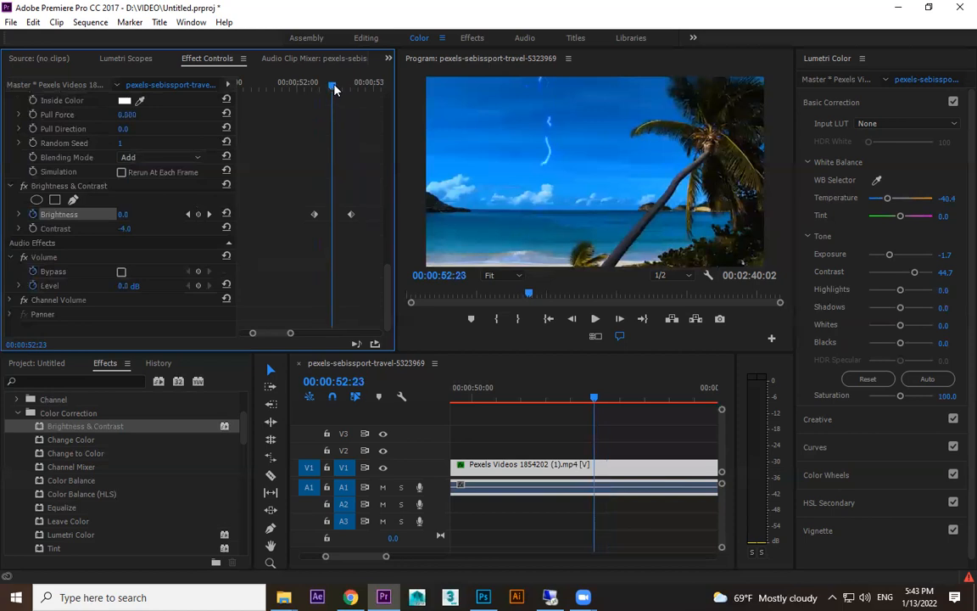
drag(129, 218, 175, 218)
click(272, 81)
key(space)
key(space)
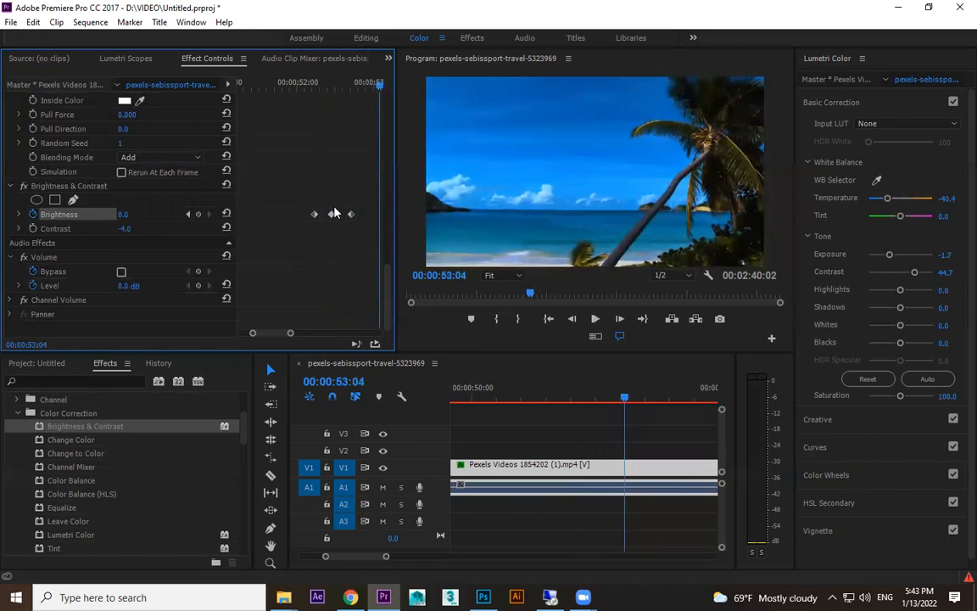
Step: Move the outer Brightness keyframes closer to the middle one for a shorter flash and play it back
drag(314, 217, 340, 218)
click(309, 87)
key(space)
key(space)
click(317, 87)
key(space)
key(space)
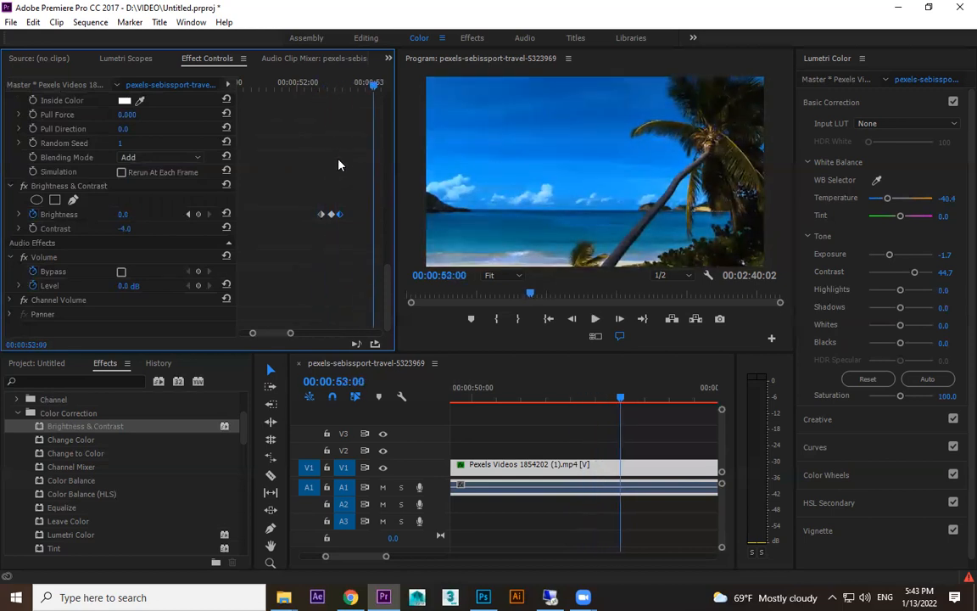
Step: Copy the three Brightness keyframes and paste them at 00:00:53:00 for a second flash
drag(348, 201, 310, 228)
click(371, 214)
key(minus)
key(minus)
key(equal)
drag(287, 334, 288, 335)
key(minus)
Step: Copy the lightning's three End point keyframes and paste them at 00:00:53:00 for a second strike
click(617, 468)
drag(388, 275, 398, 196)
scroll(382, 196, up, 3)
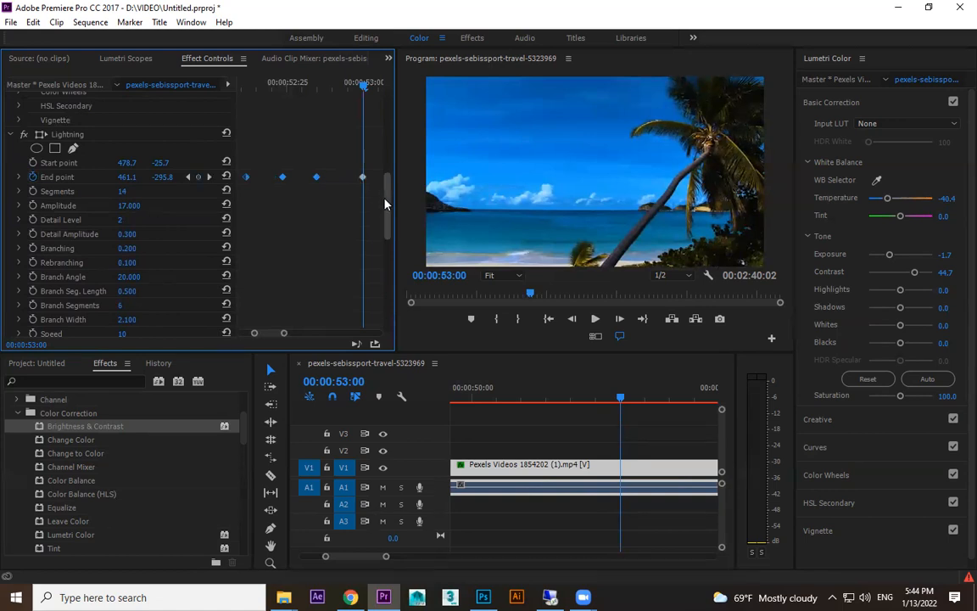
scroll(383, 203, down, 5)
scroll(374, 185, up, 3)
drag(326, 159, 237, 204)
key(ctrl+c)
key(ctrl+v)
Step: Play back the beach clip from just before the first strike to check both lightning flashes
click(632, 438)
key(minus)
key(minus)
key(minus)
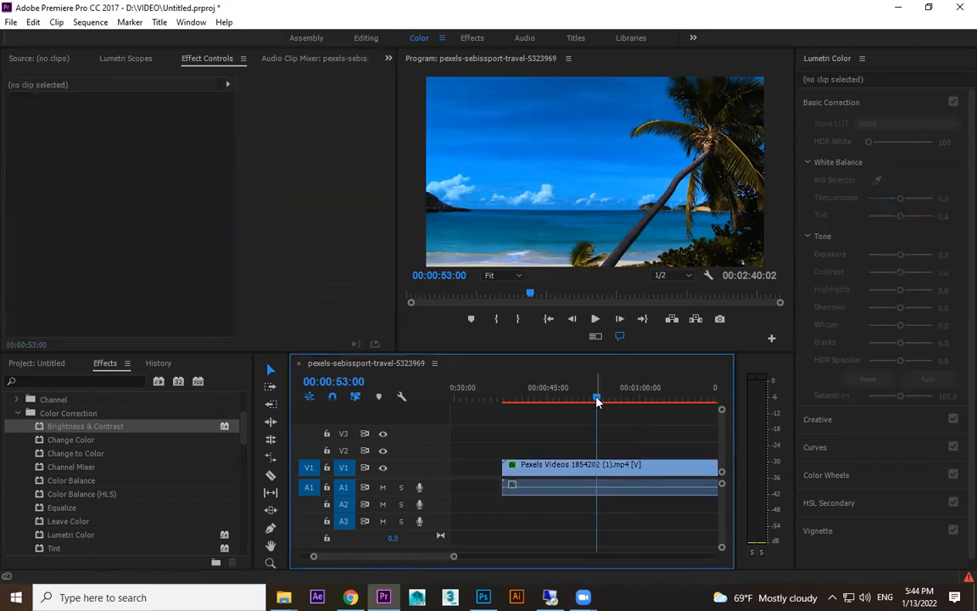
drag(596, 397, 585, 400)
click(585, 400)
key(space)
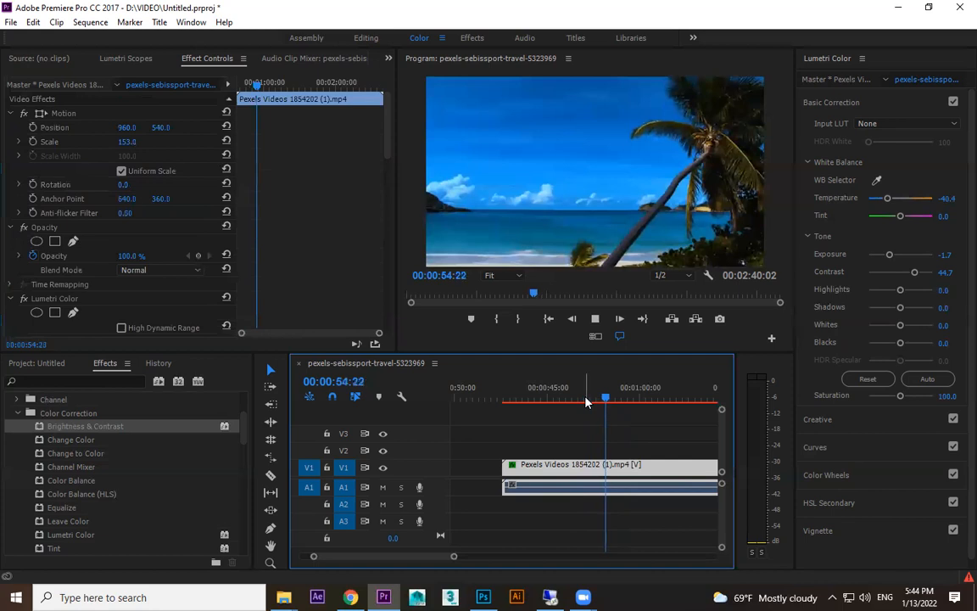
key(space)
drag(613, 399, 583, 412)
key(space)
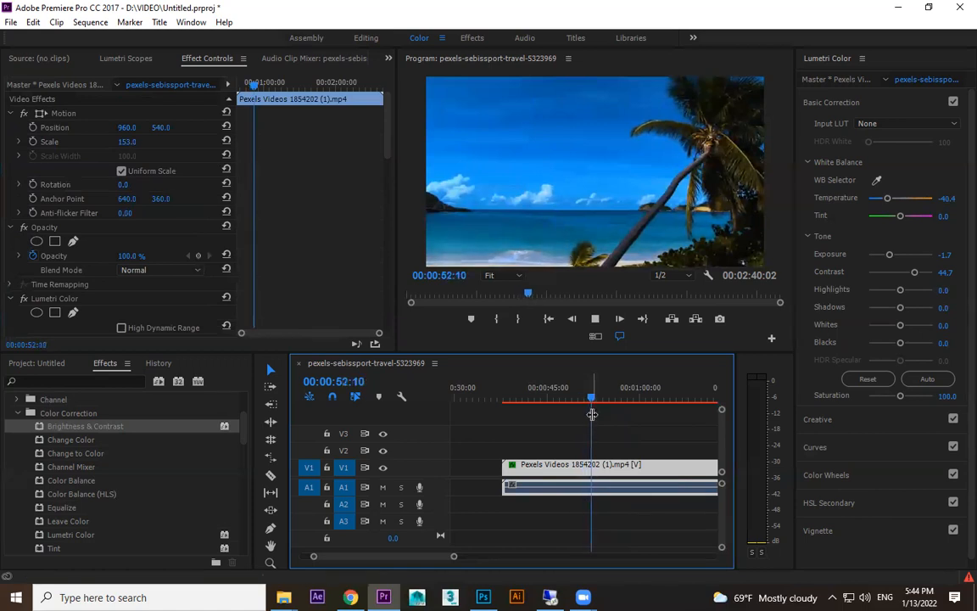
key(space)
mouse_move(601, 407)
mouse_down()
mouse_move(596, 397)
mouse_move(560, 397)
mouse_move(585, 397)
mouse_up()
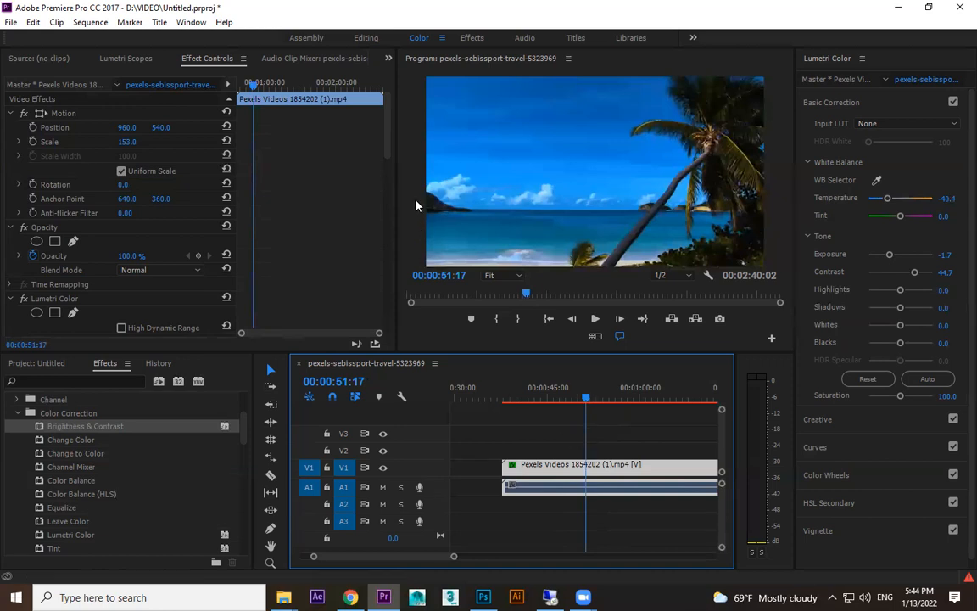
Step: Review the two brightness flashes, stop on the second one at 00:00:53:07 and try a lower Contrast
drag(388, 142, 408, 299)
drag(379, 332, 378, 294)
key(space)
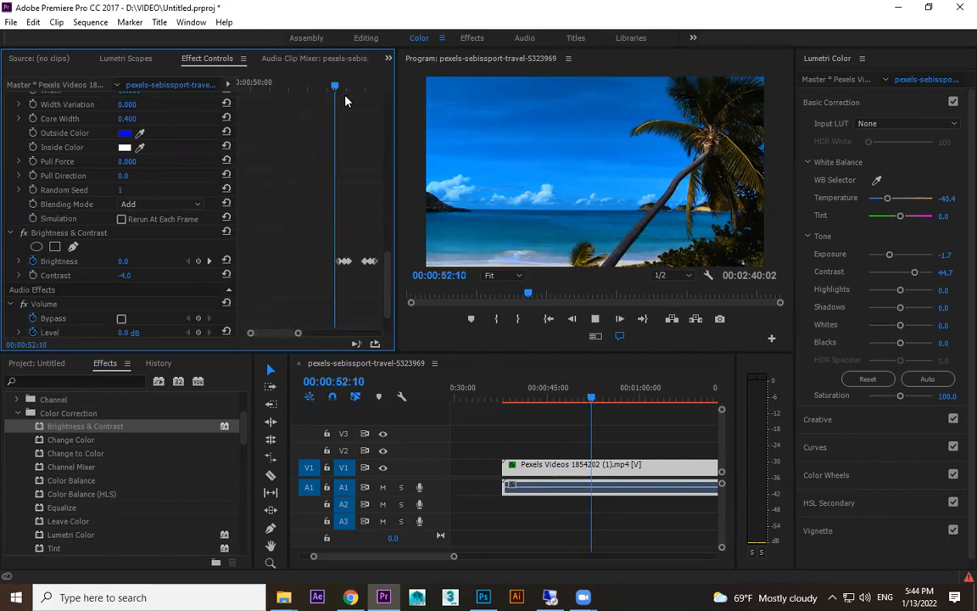
key(space)
mouse_move(344, 84)
mouse_down()
mouse_move(305, 85)
mouse_move(381, 88)
mouse_move(305, 85)
mouse_move(337, 85)
mouse_up()
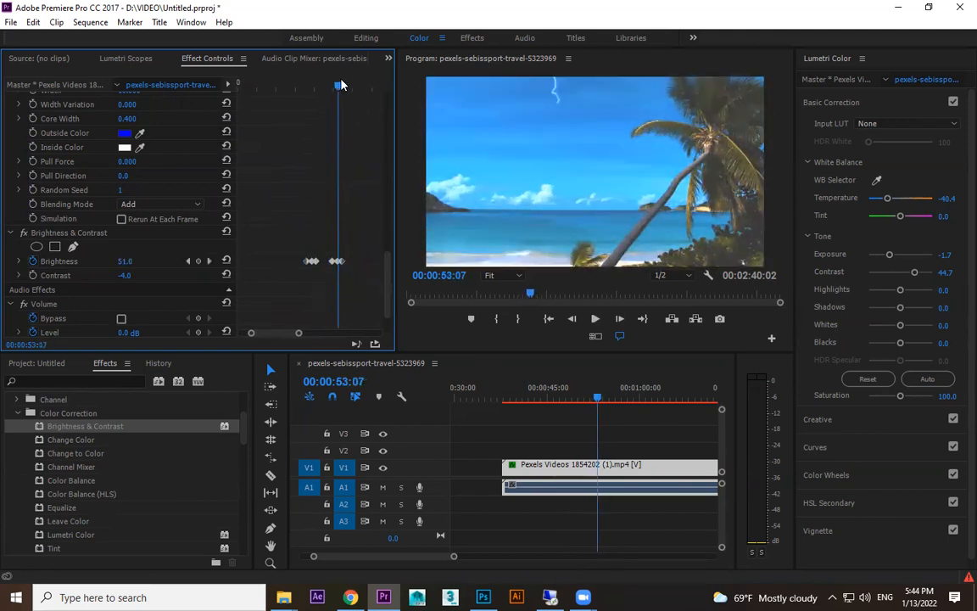
drag(127, 276, 103, 277)
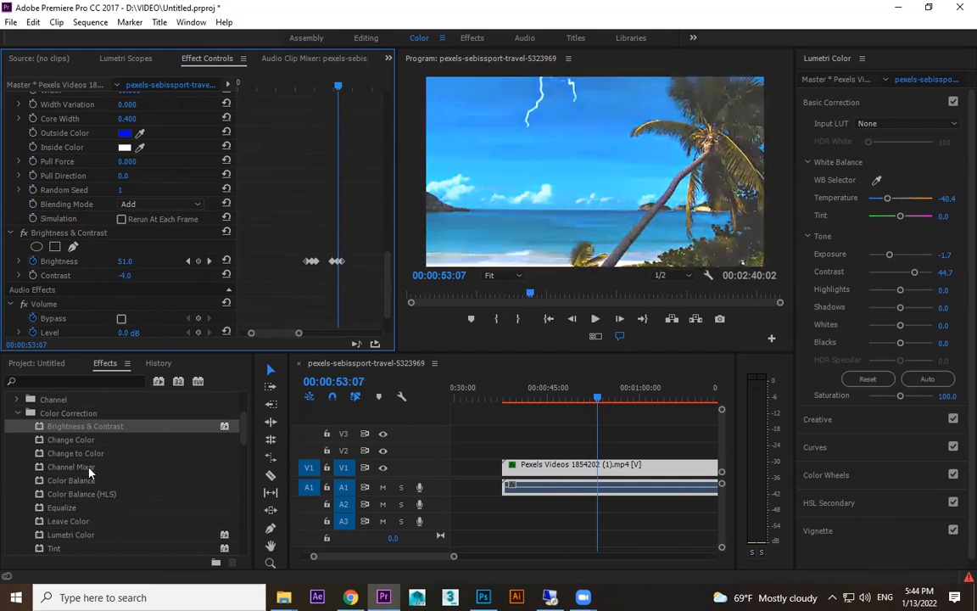
click(96, 495)
scroll(80, 507, down, 1)
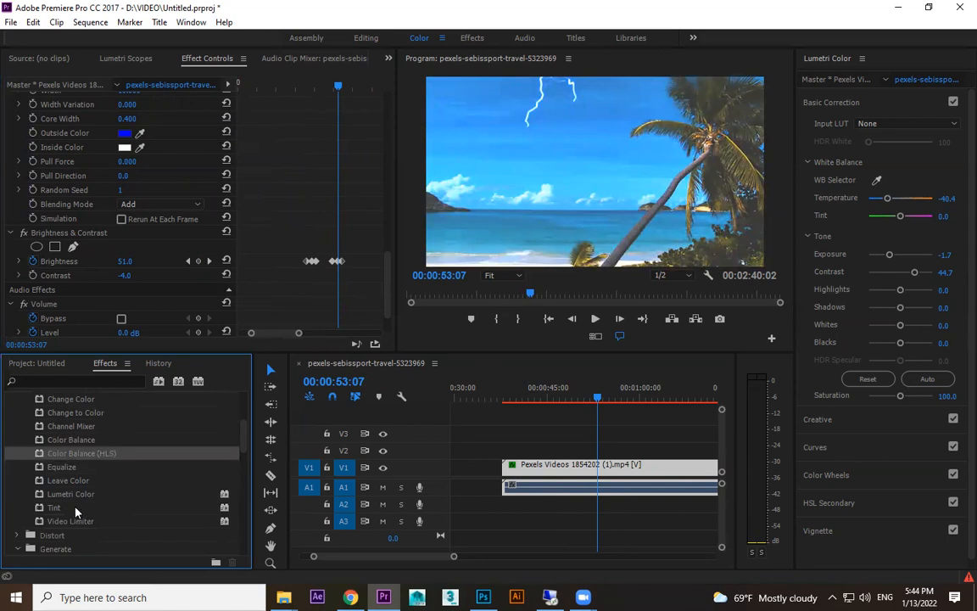
click(601, 398)
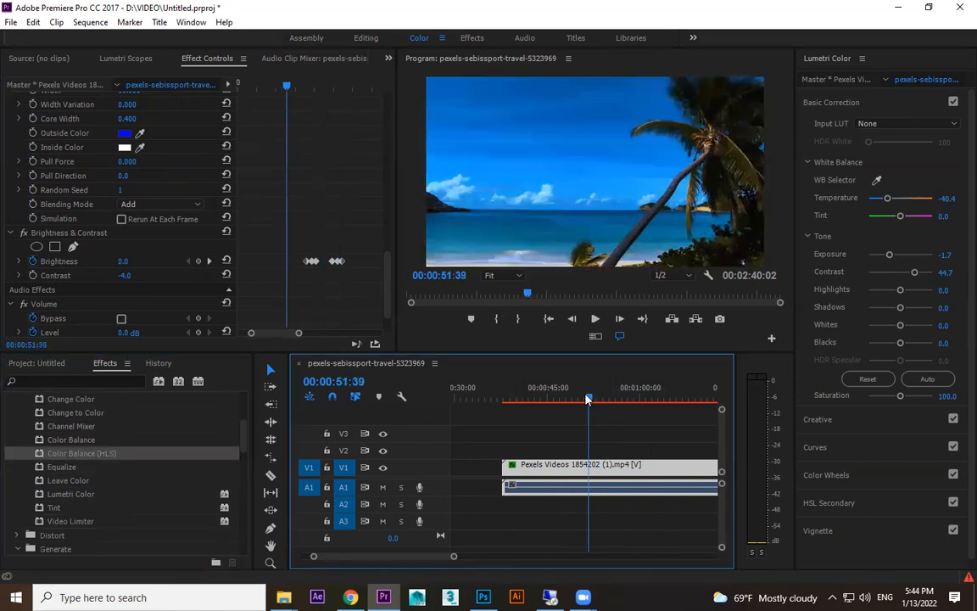
mouse_move(601, 398)
mouse_down()
mouse_move(591, 395)
mouse_move(602, 395)
mouse_up()
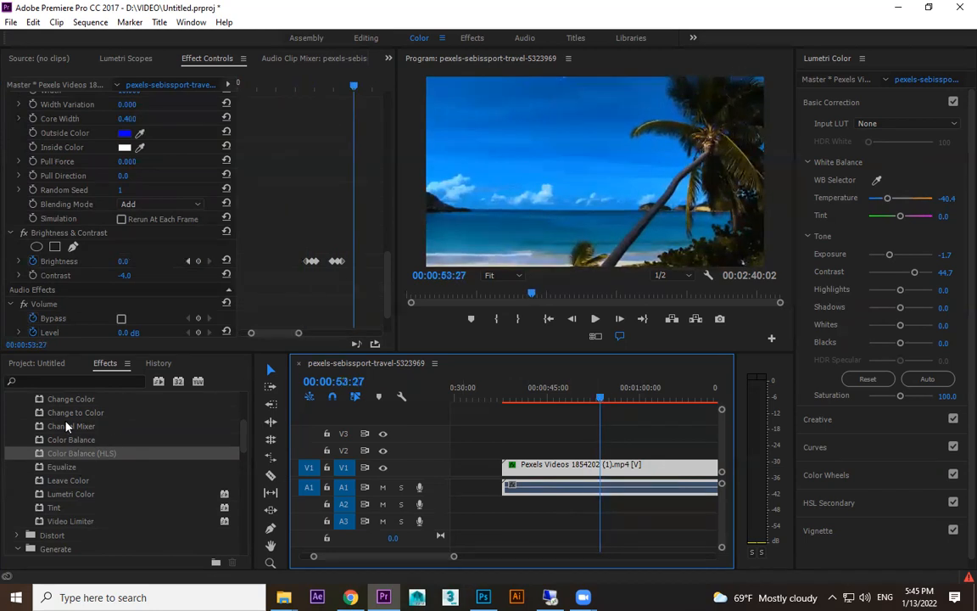
Step: Delete the Lightning effect from the beach clip
scroll(59, 407, up, 1)
scroll(99, 198, up, 10)
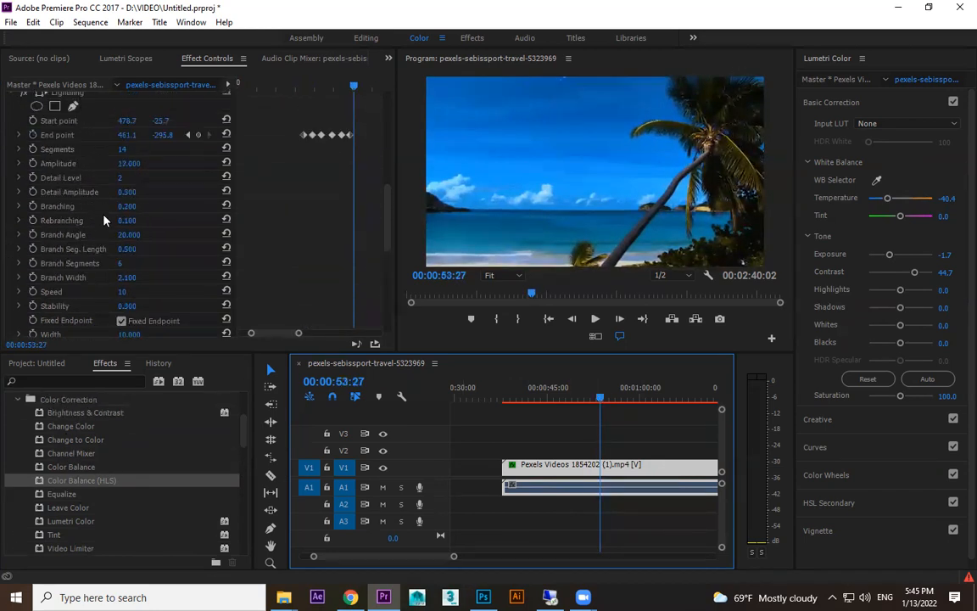
click(71, 161)
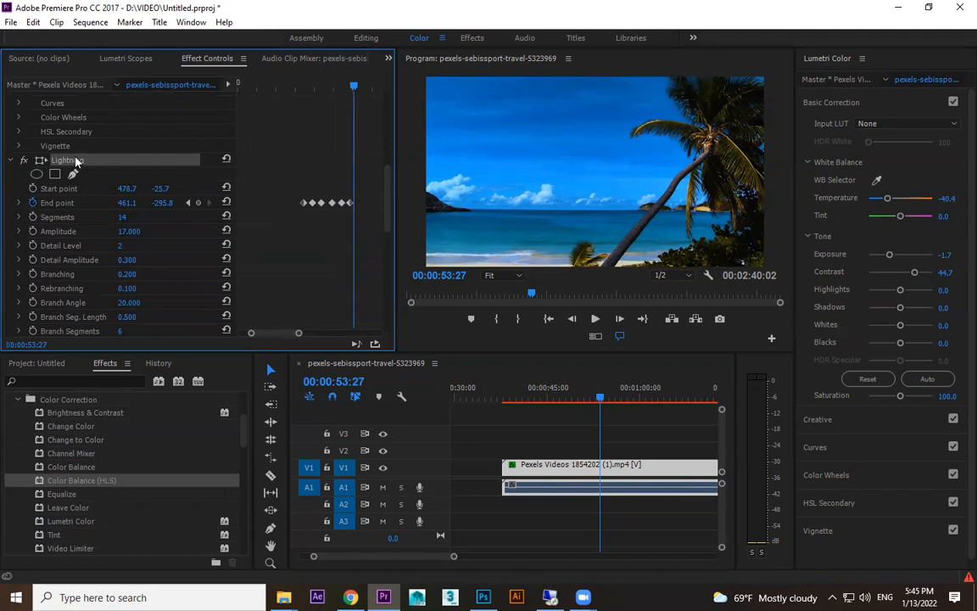
key(Delete)
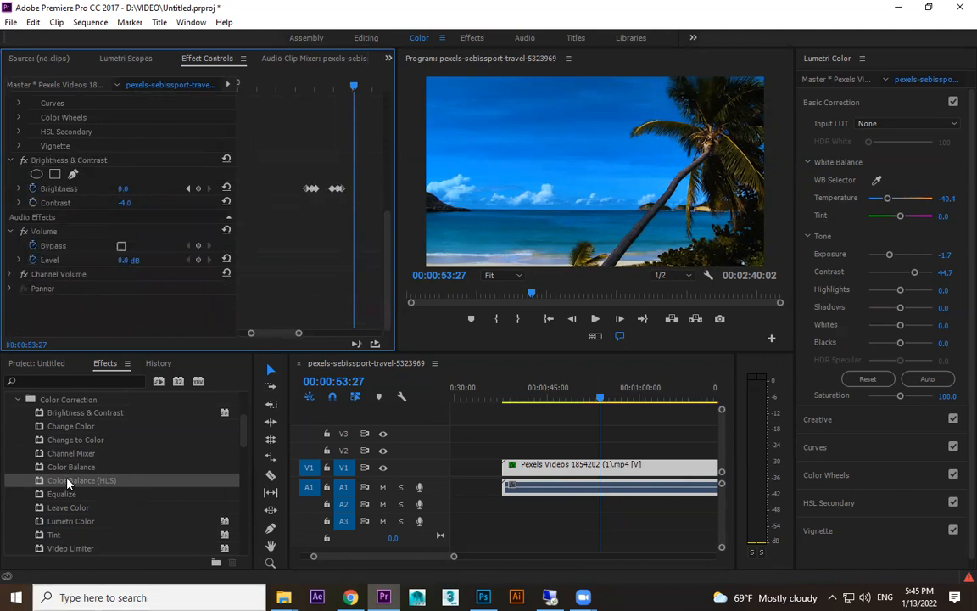
Step: Apply the Paint Bucket effect from the Generate effects to the beach clip on V1
scroll(85, 480, down, 2)
scroll(85, 480, down, 5)
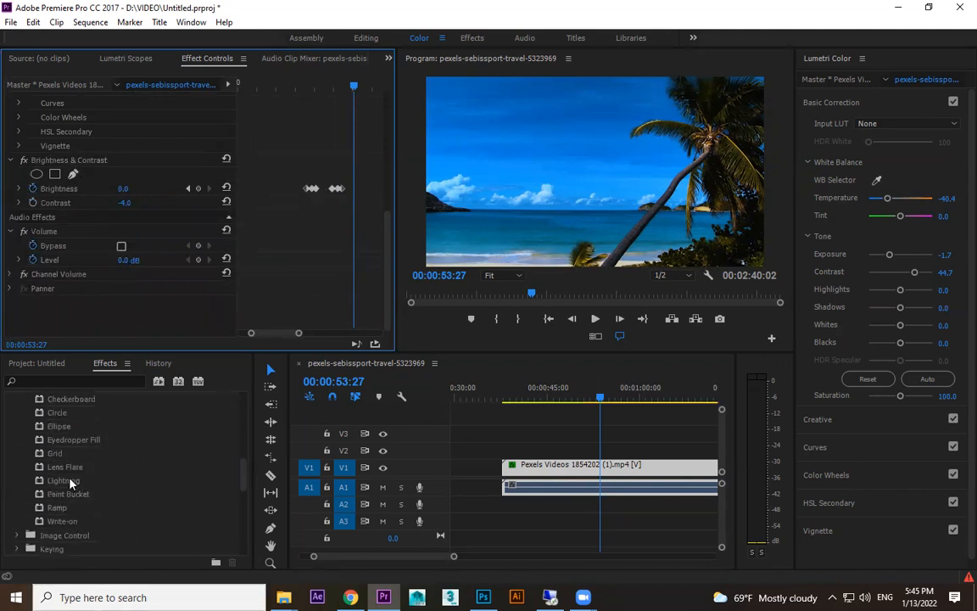
click(69, 480)
scroll(77, 496, down, 1)
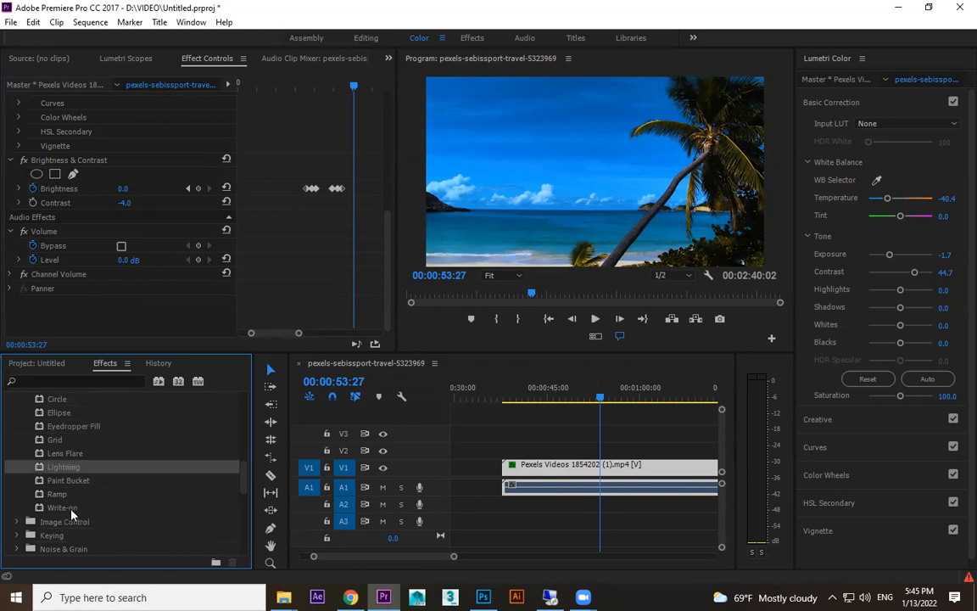
click(74, 480)
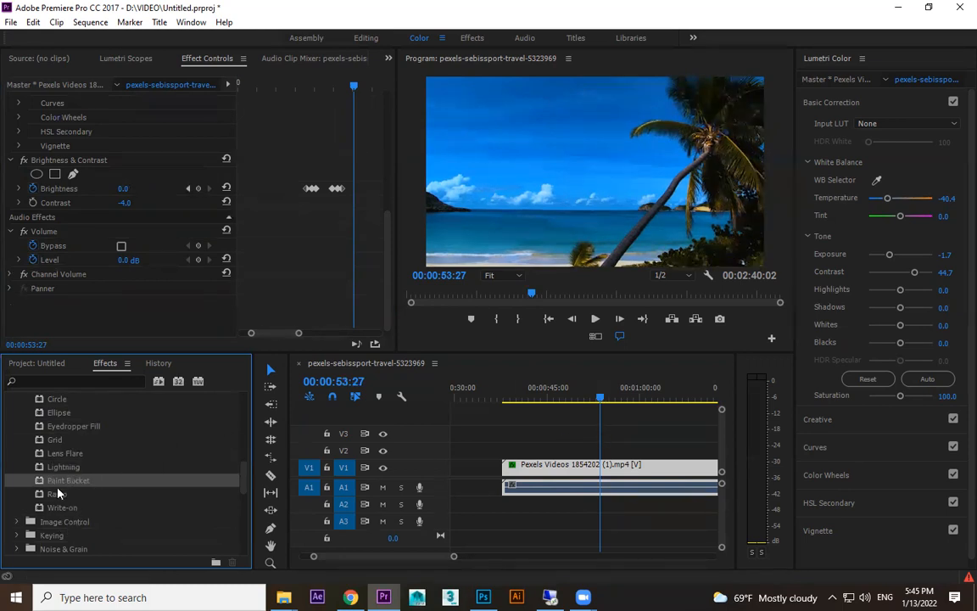
click(54, 495)
mouse_move(68, 480)
mouse_down()
mouse_move(550, 456)
mouse_move(482, 271)
mouse_up()
Step: Sample the sky's blue as the Paint Bucket fill color and set Tolerance to 31
scroll(350, 255, down, 5)
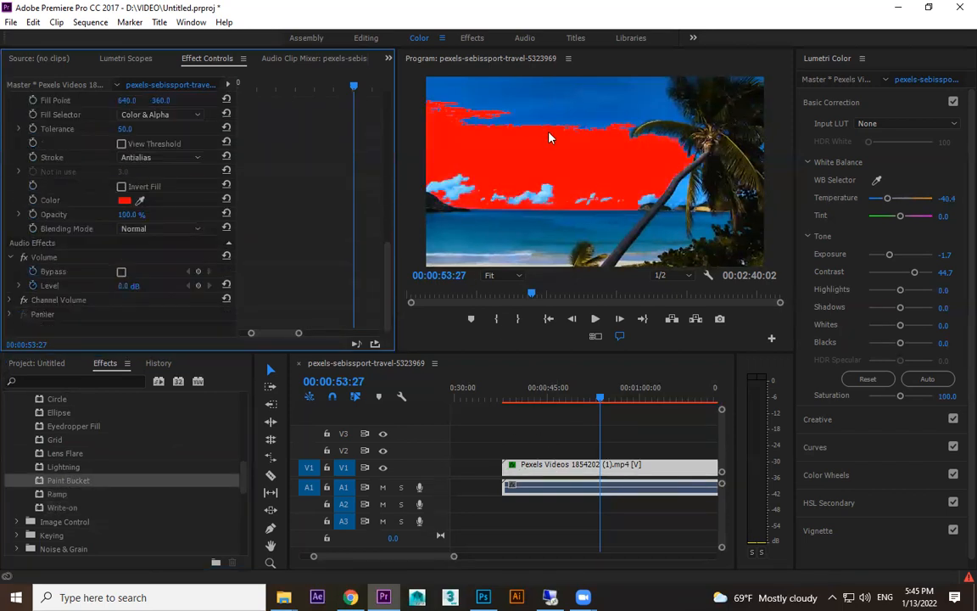
click(140, 200)
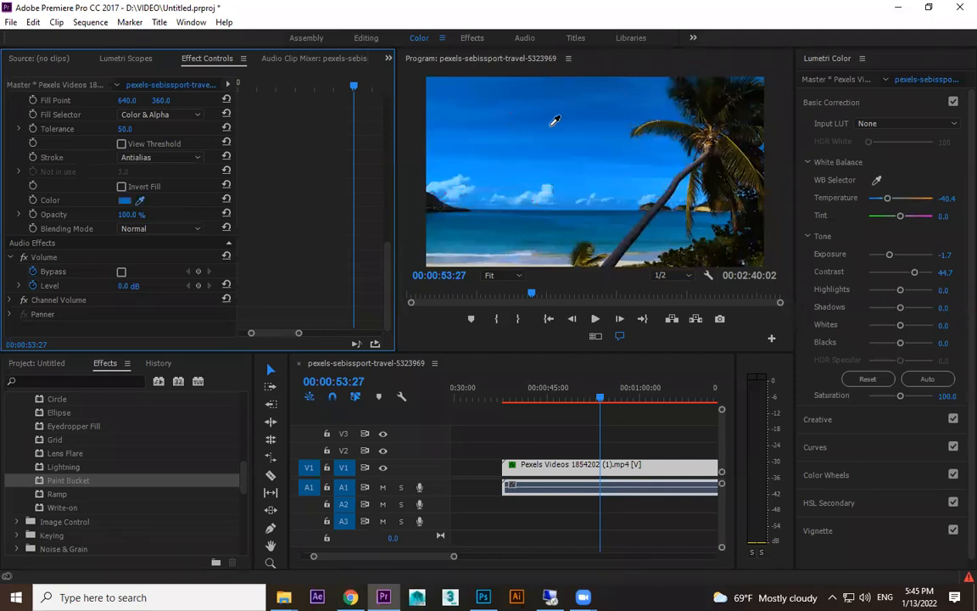
click(551, 143)
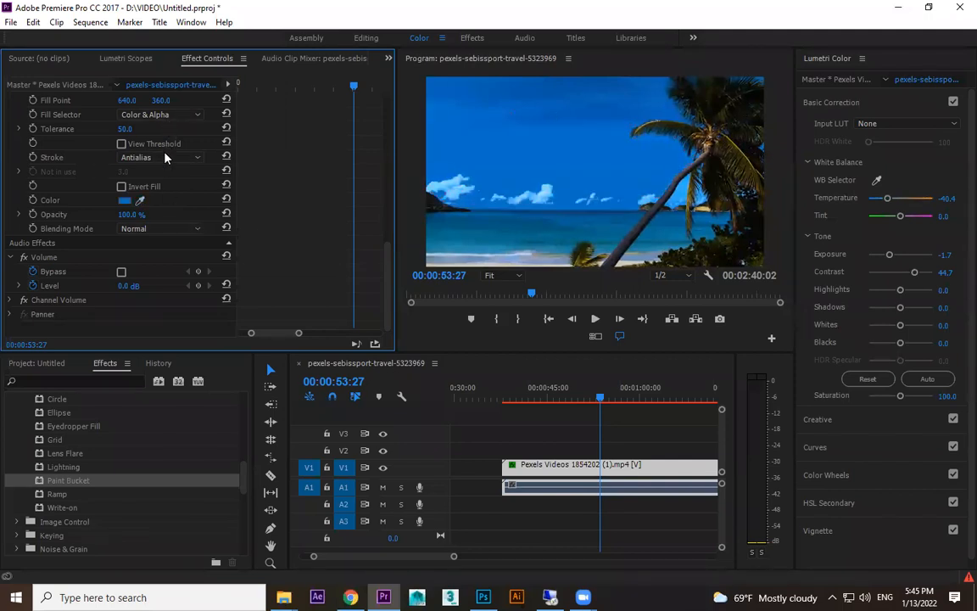
drag(125, 131, 103, 131)
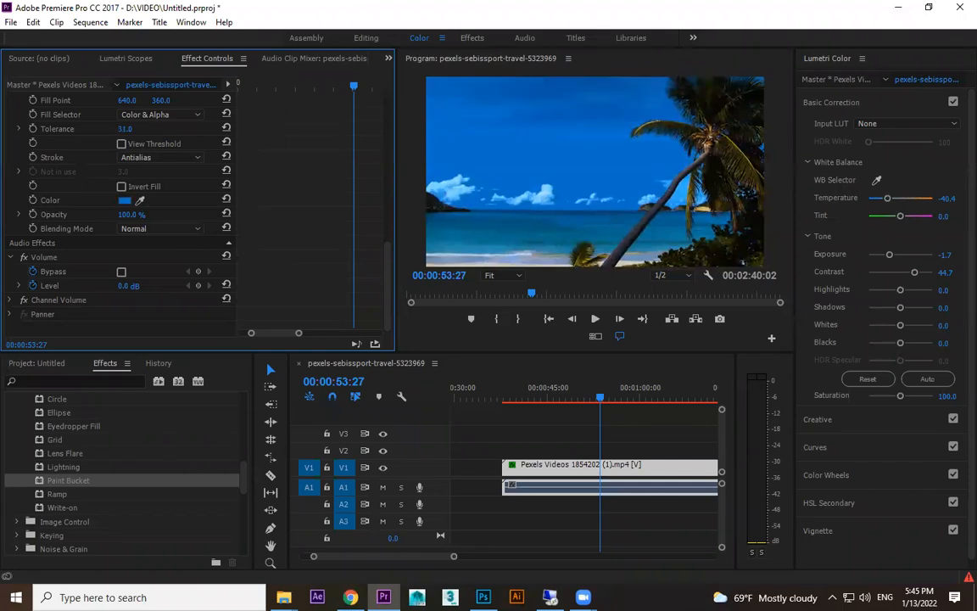
Step: Change the Paint Bucket fill color to dark red 1D0000 and raise Tolerance to 87
click(125, 203)
click(525, 235)
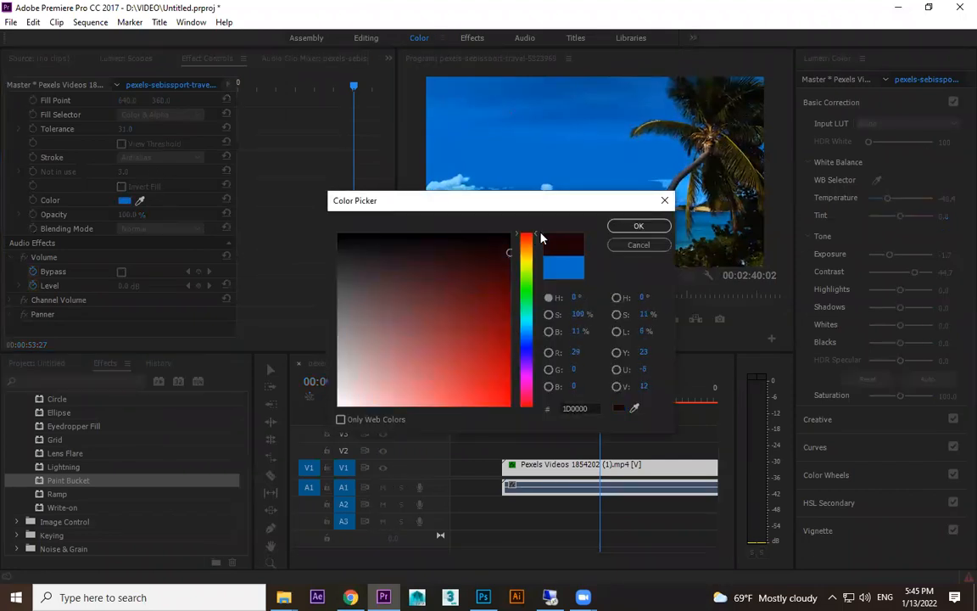
click(637, 228)
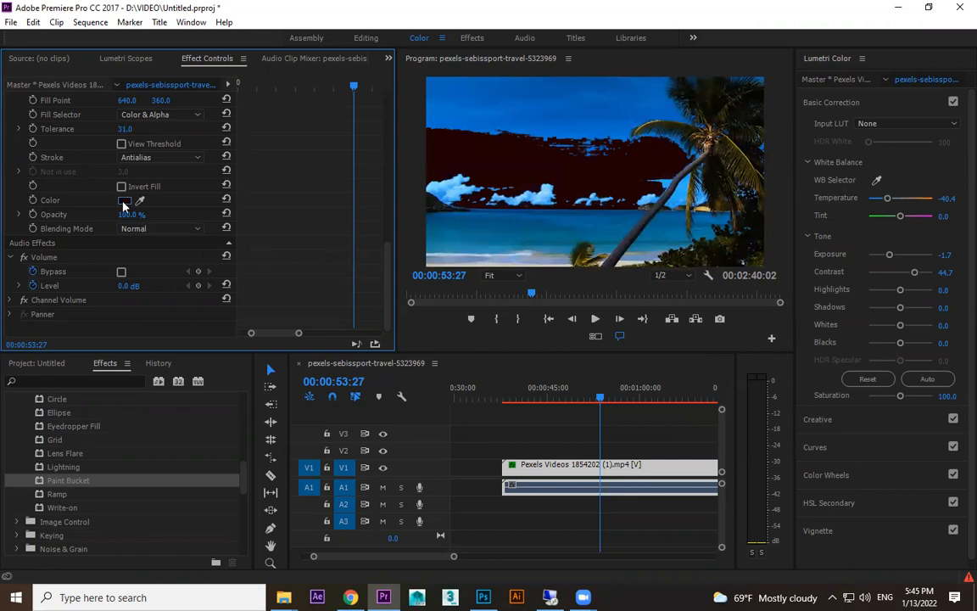
drag(123, 131, 157, 130)
Step: Delete the Paint Bucket effect from the beach clip
scroll(100, 209, up, 3)
click(74, 114)
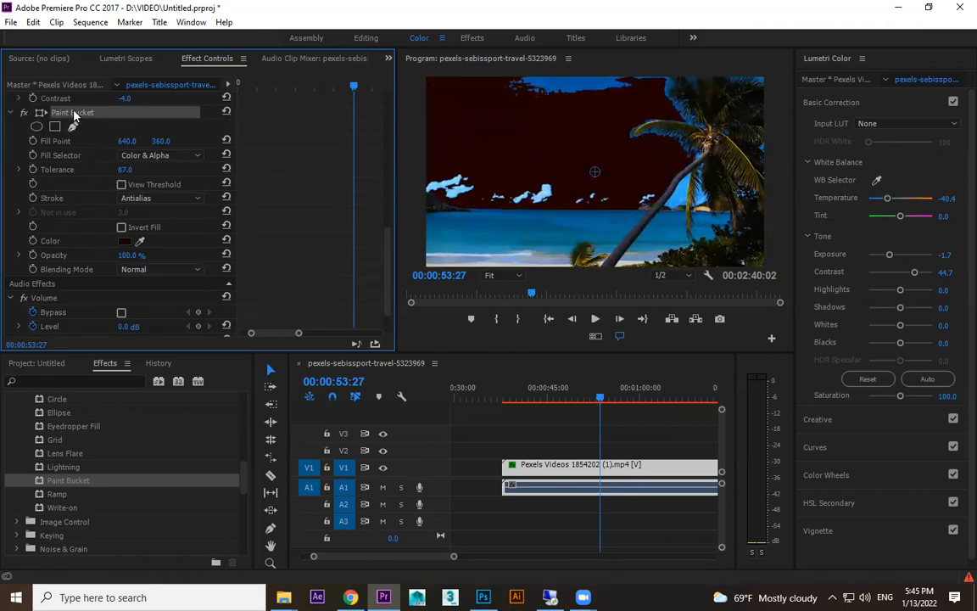
key(Delete)
Step: Apply the Ramp effect with its default linear gradient to the beach clip, and delete it again
drag(44, 499, 564, 468)
drag(392, 201, 380, 243)
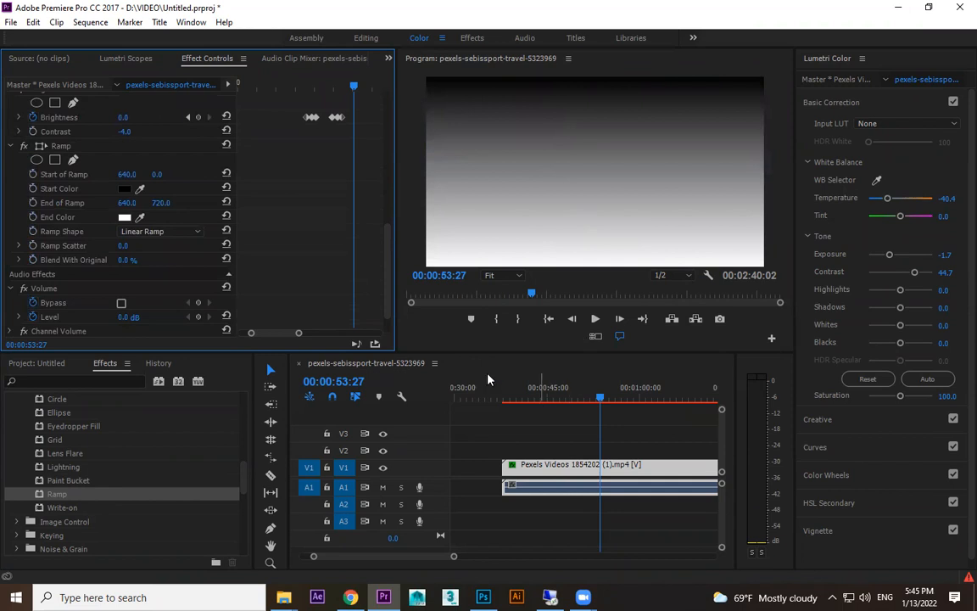
key(minus)
click(674, 469)
key(minus)
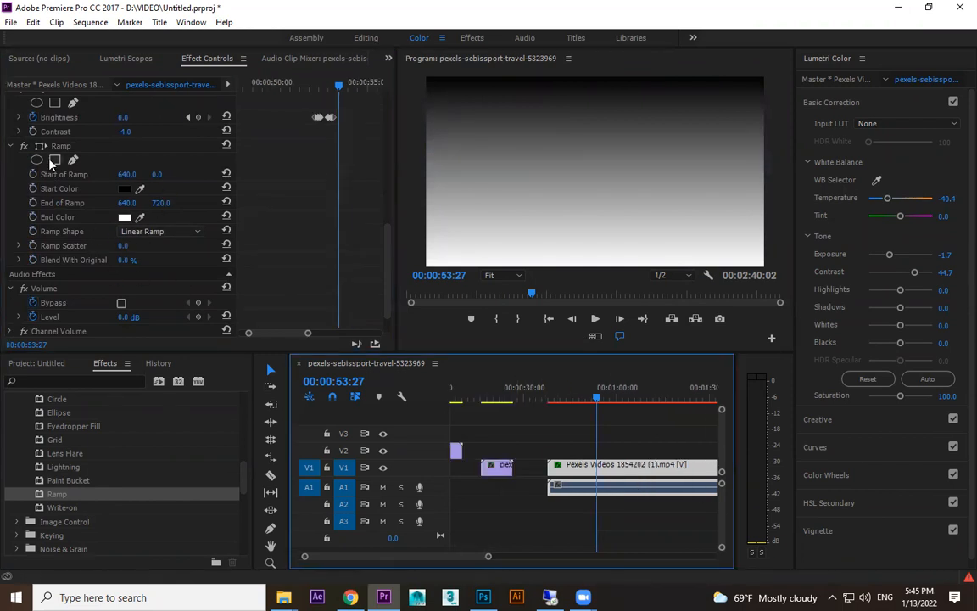
click(24, 146)
key(Delete)
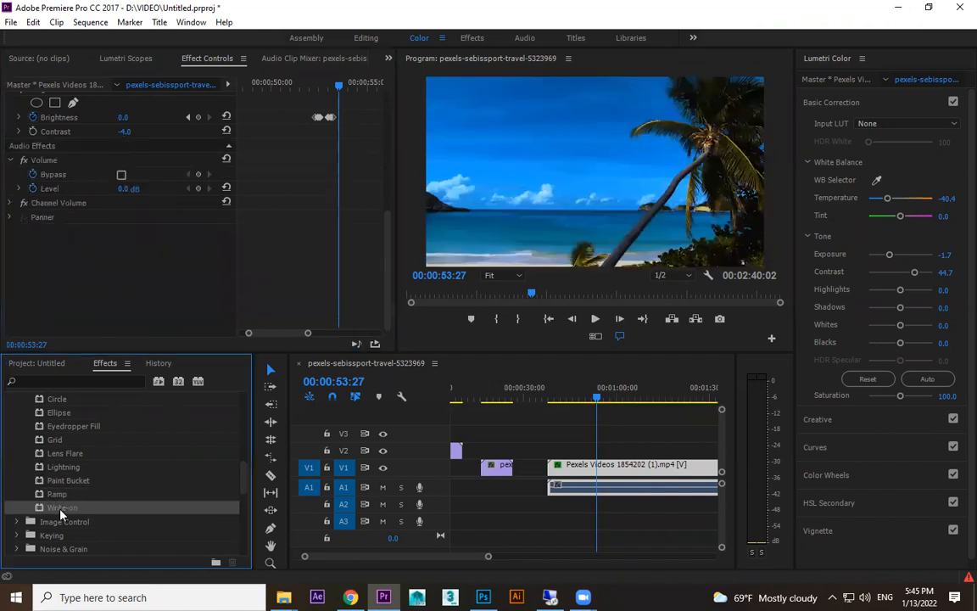
Step: Review the Generate effects from 4-Color Gradient through Write-on in the effects list
scroll(77, 449, up, 2)
scroll(80, 428, down, 2)
scroll(80, 419, up, 1)
click(56, 415)
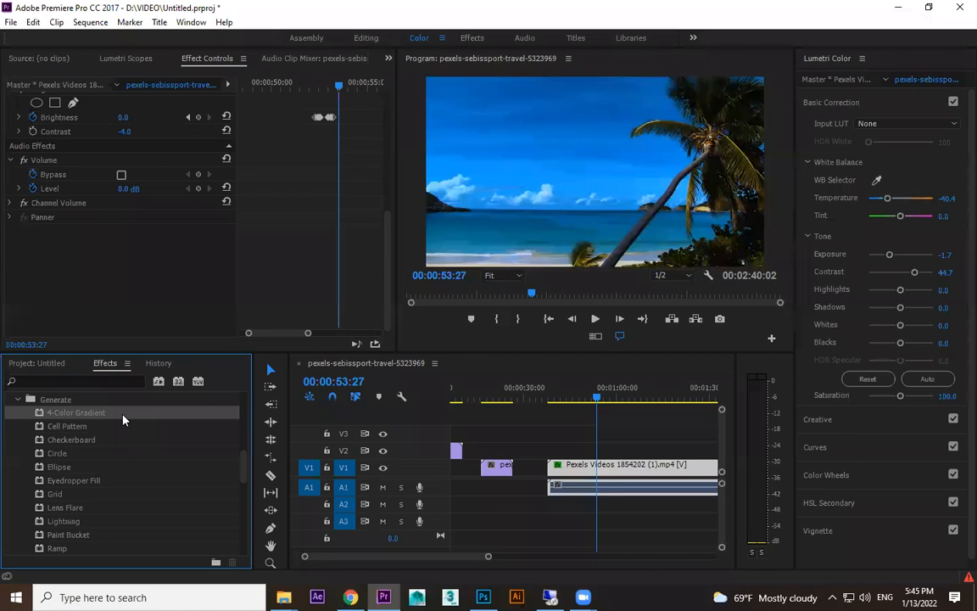
click(71, 440)
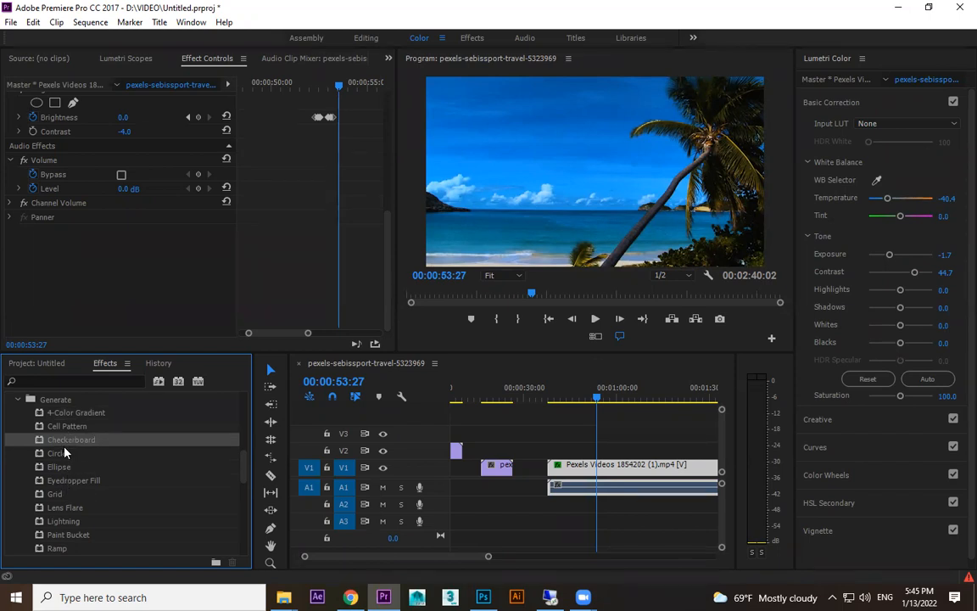
click(61, 494)
scroll(61, 494, down, 1)
scroll(73, 536, down, 1)
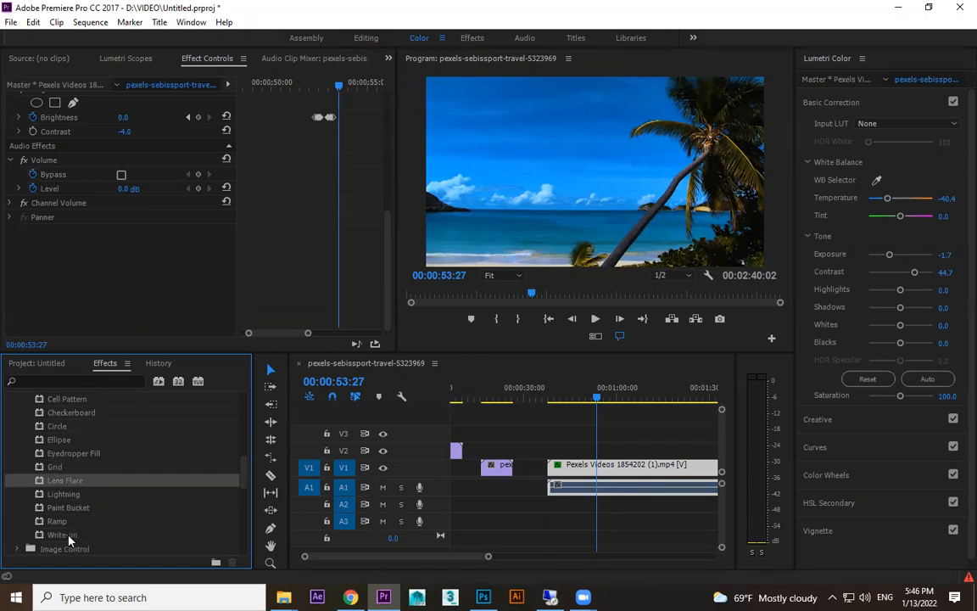
click(73, 496)
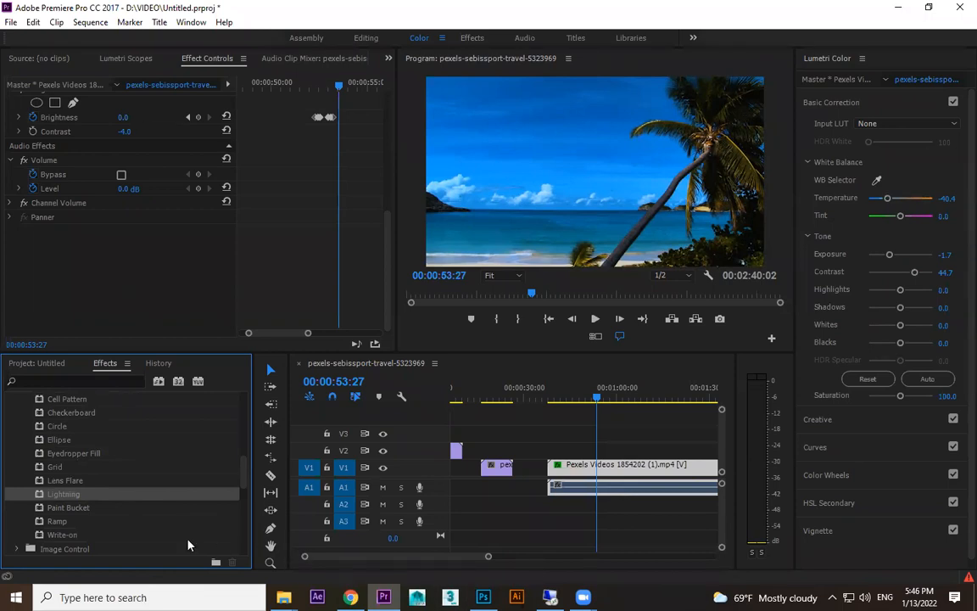
scroll(71, 484, up, 1)
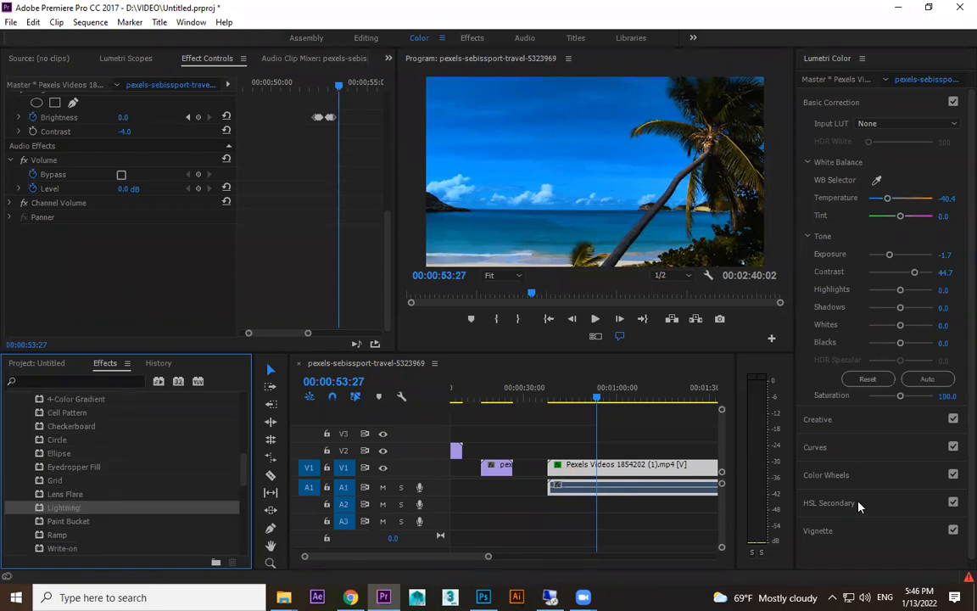